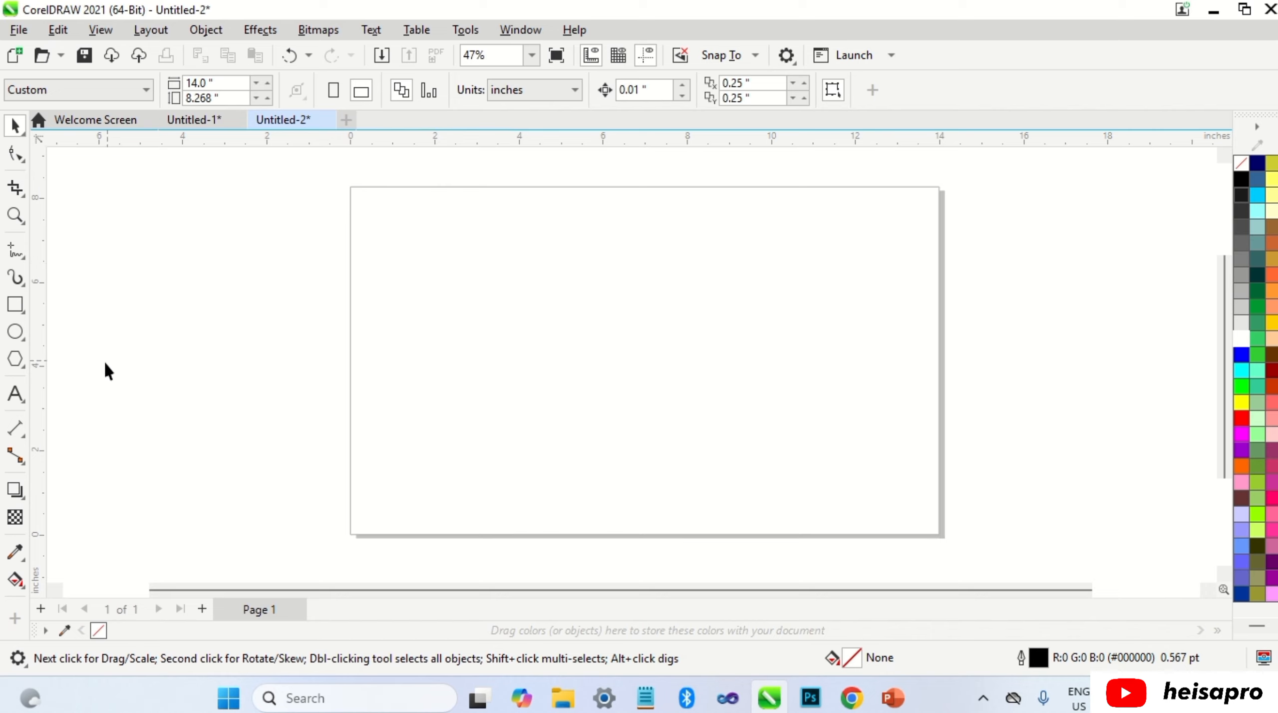
# Step: Add the artistic text HEISAPRO in the upper-left part of the page and scale it to about 3.99 in wide
pyautogui.click(15, 394)
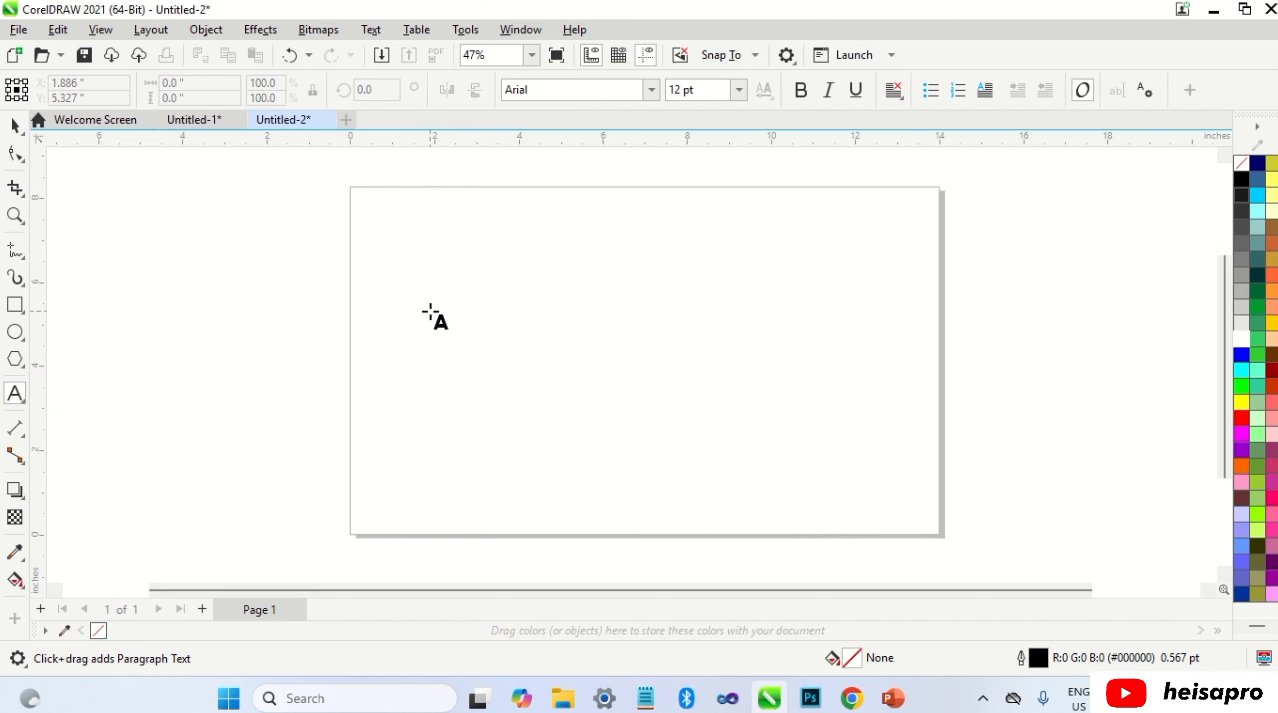
pyautogui.click(430, 310)
pyautogui.write('HEISAPRO')
pyautogui.press('Escape')
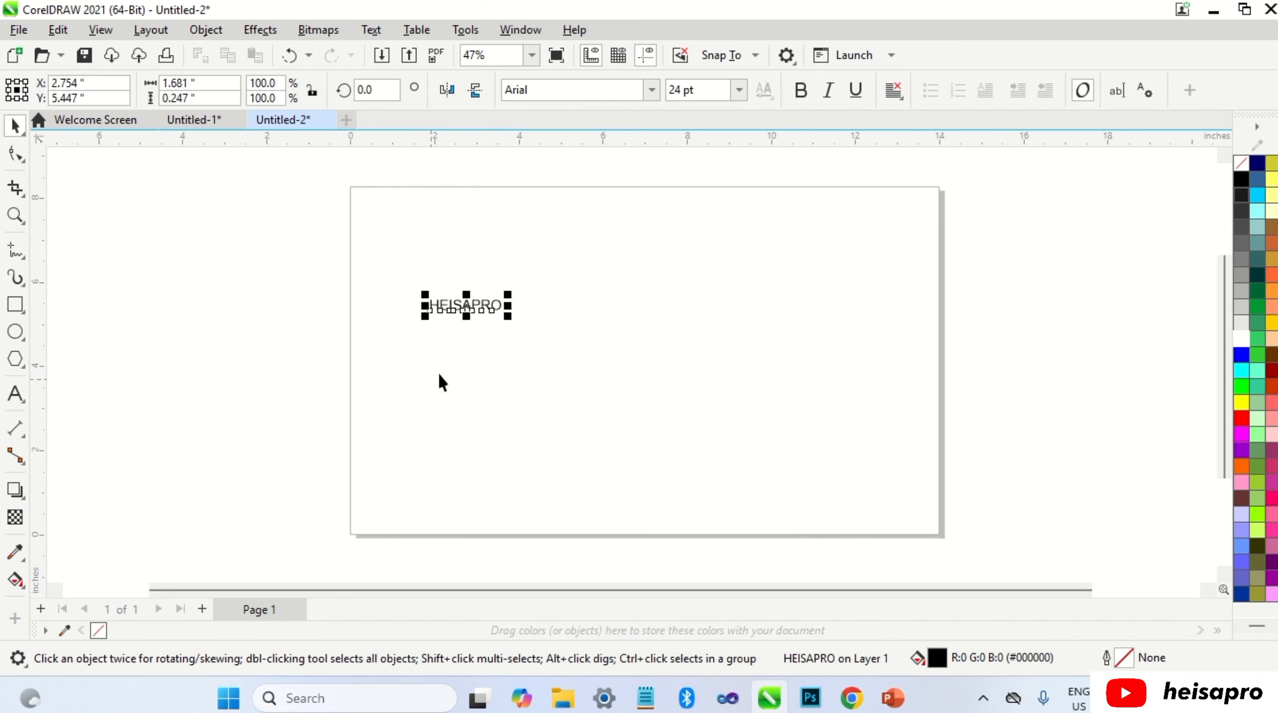
pyautogui.moveTo(507, 316); pyautogui.dragTo(521, 289)
pyautogui.press('Escape')
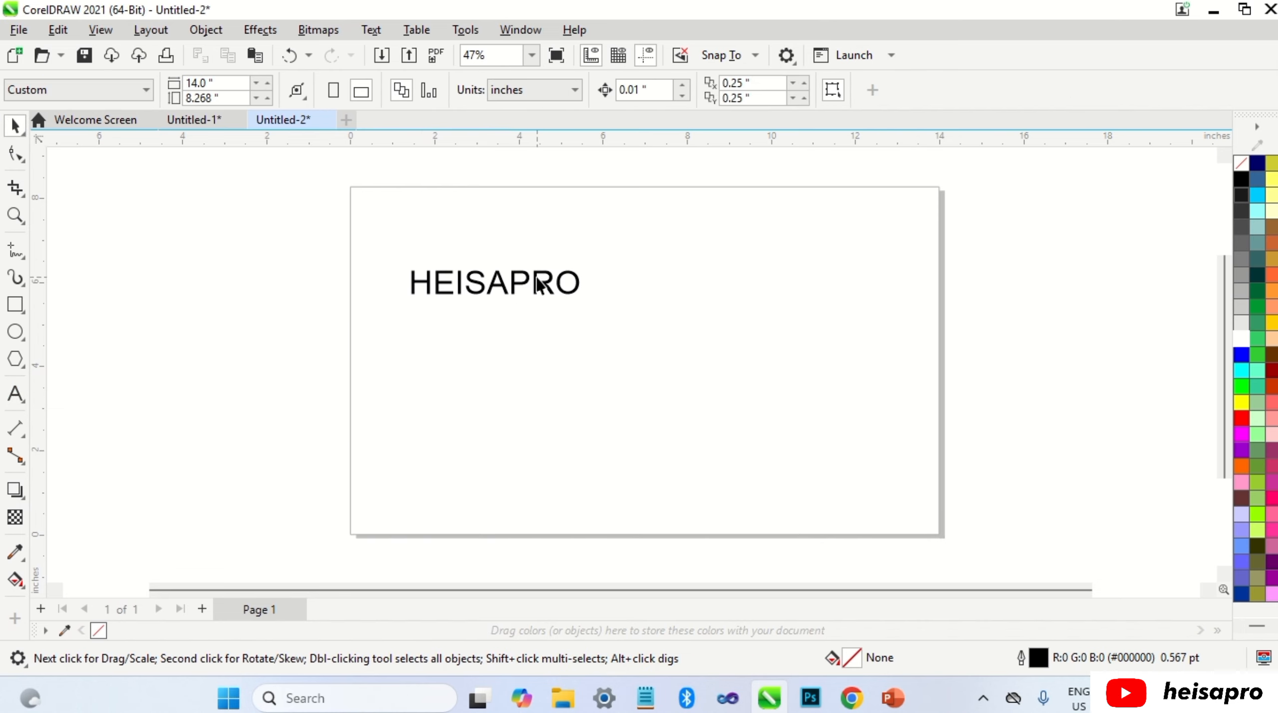
# Step: Copy the HEISAPRO text, paste it, and place the pasted copy beside the original on its right
pyautogui.click(538, 286)
pyautogui.click(58, 29)
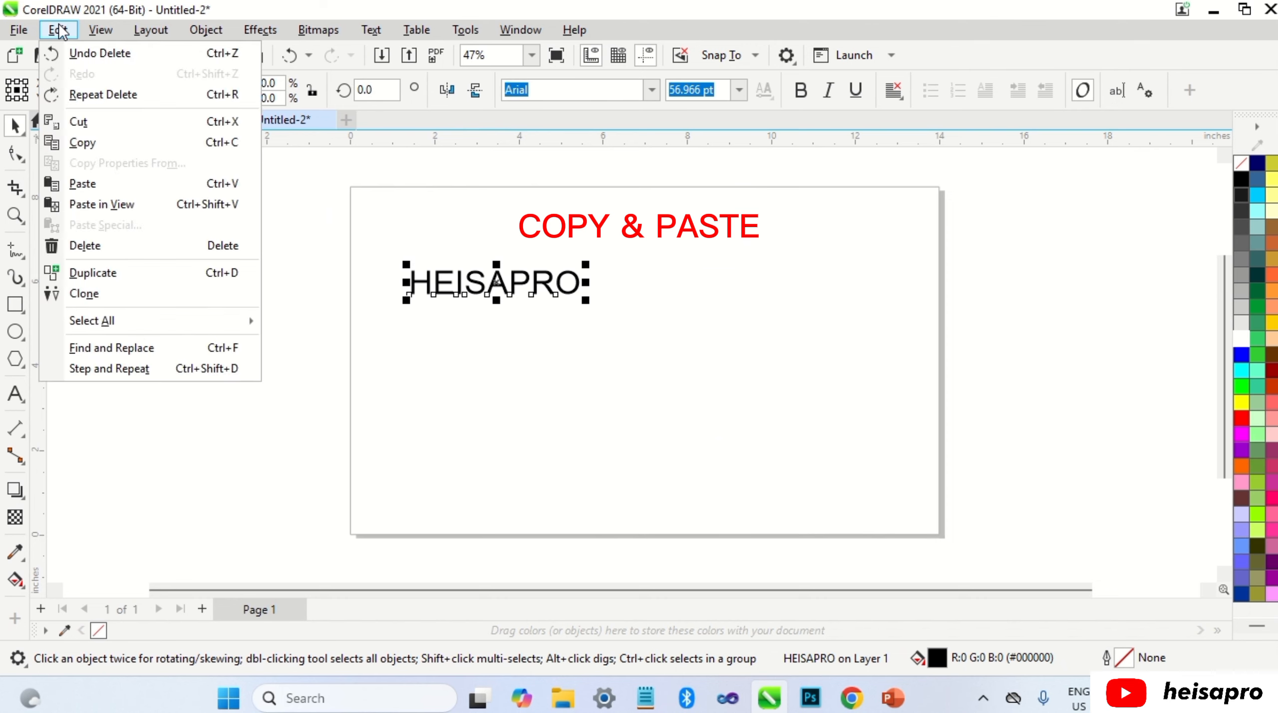
pyautogui.click(113, 144)
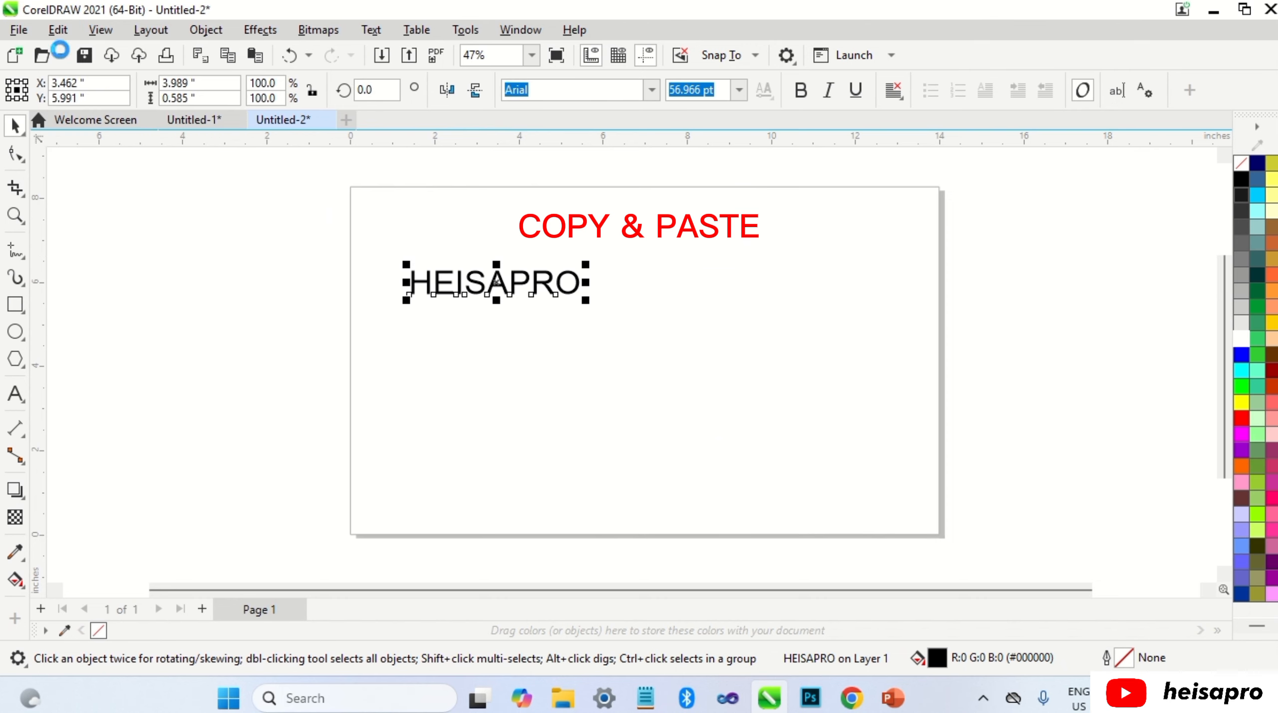
pyautogui.click(58, 31)
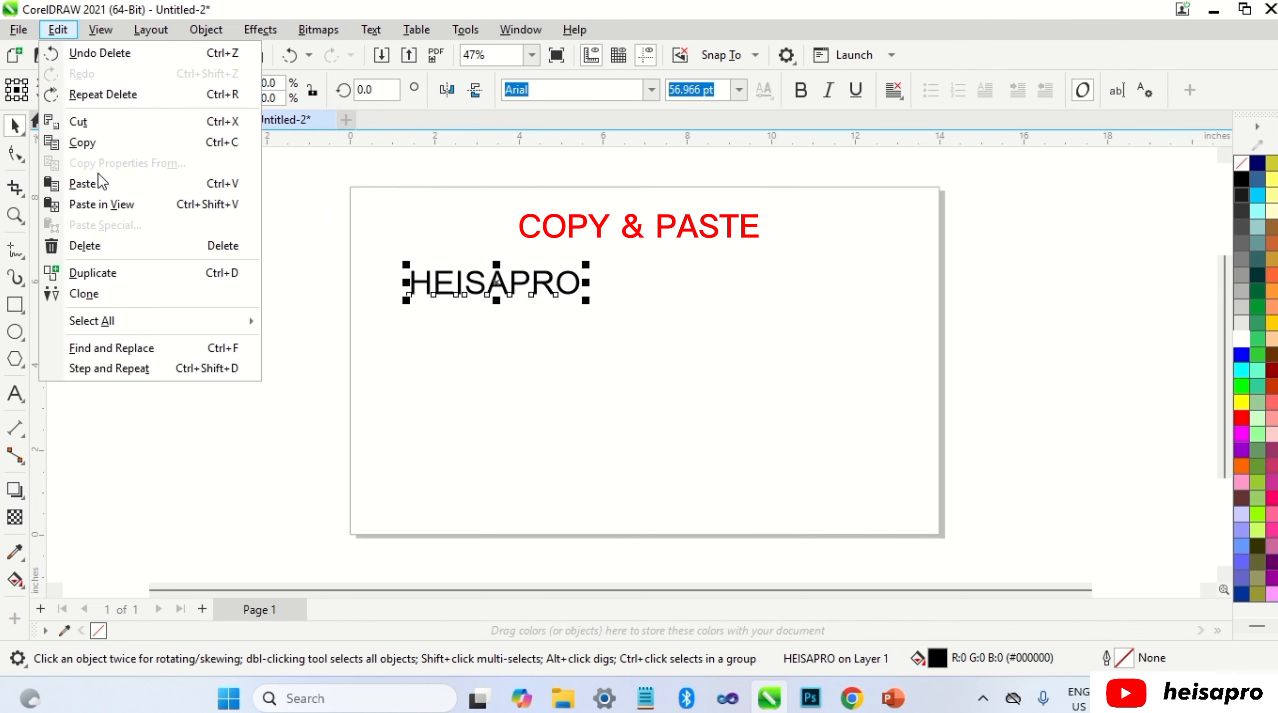
pyautogui.click(84, 184)
pyautogui.moveTo(412, 295); pyautogui.dragTo(747, 285)
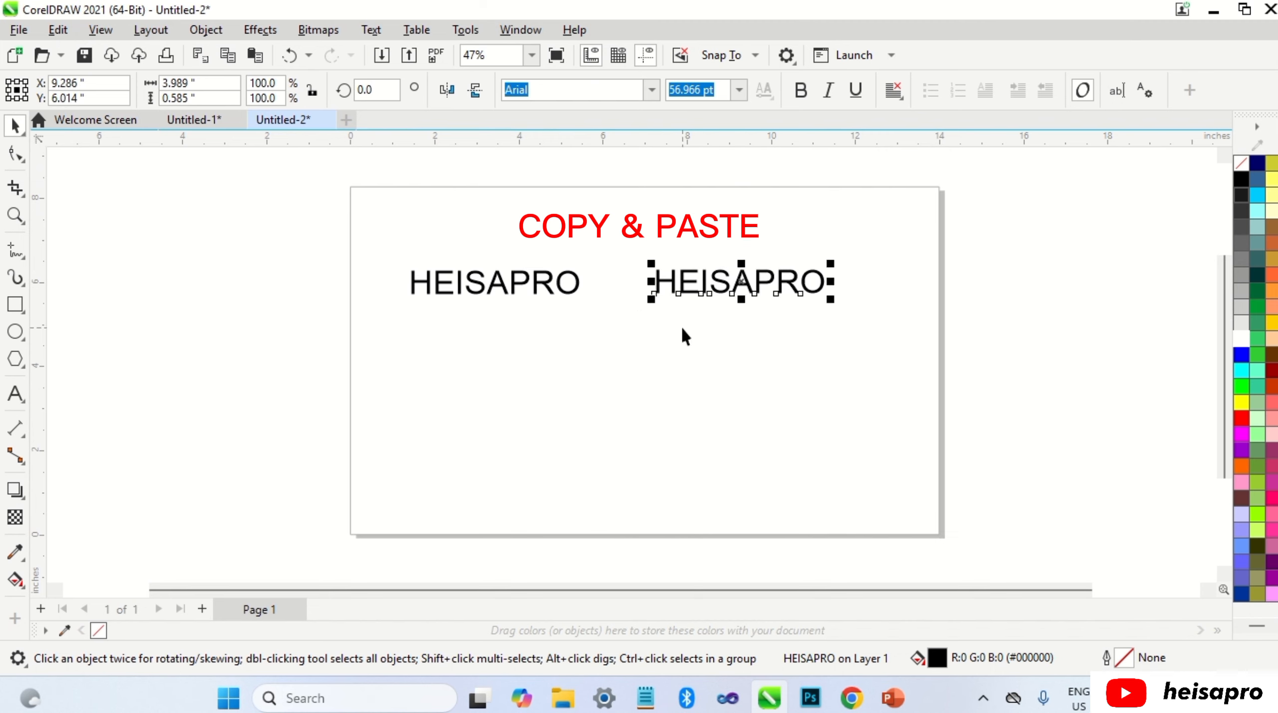
# Step: Paste another HEISAPRO with Paste in View and place it directly below the first copy
pyautogui.click(59, 30)
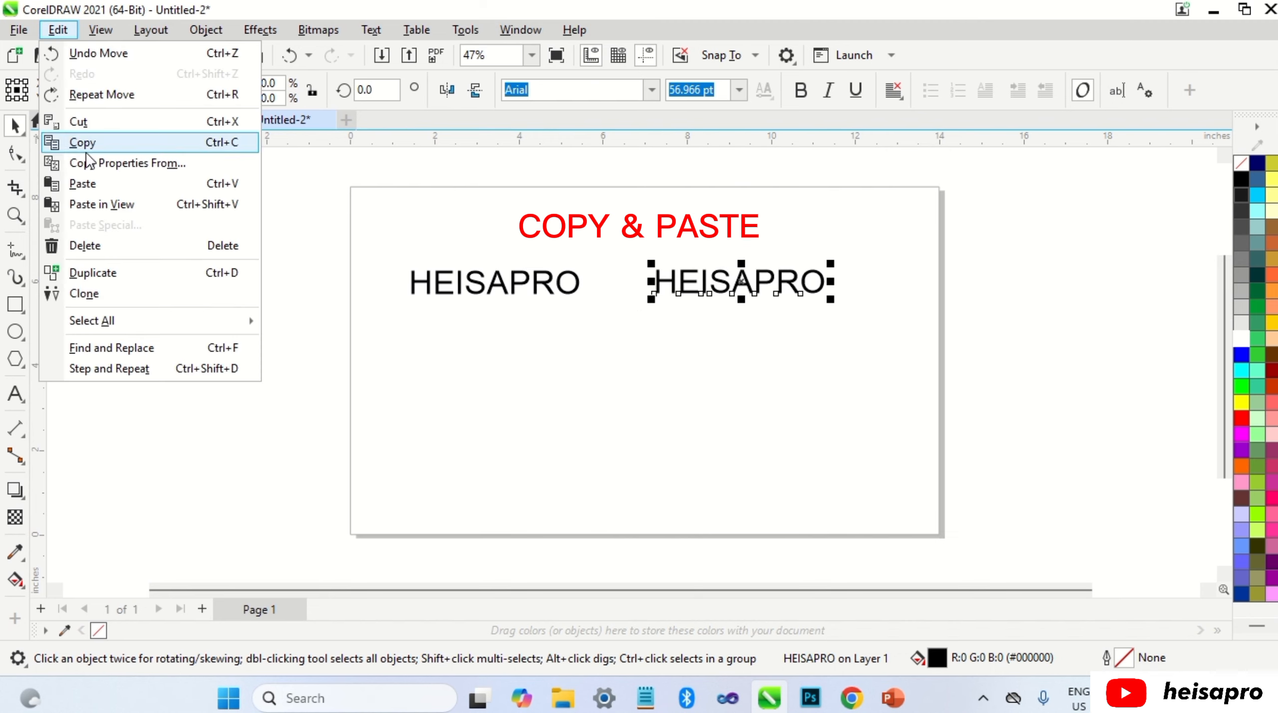
pyautogui.click(106, 209)
pyautogui.moveTo(734, 377); pyautogui.dragTo(744, 326)
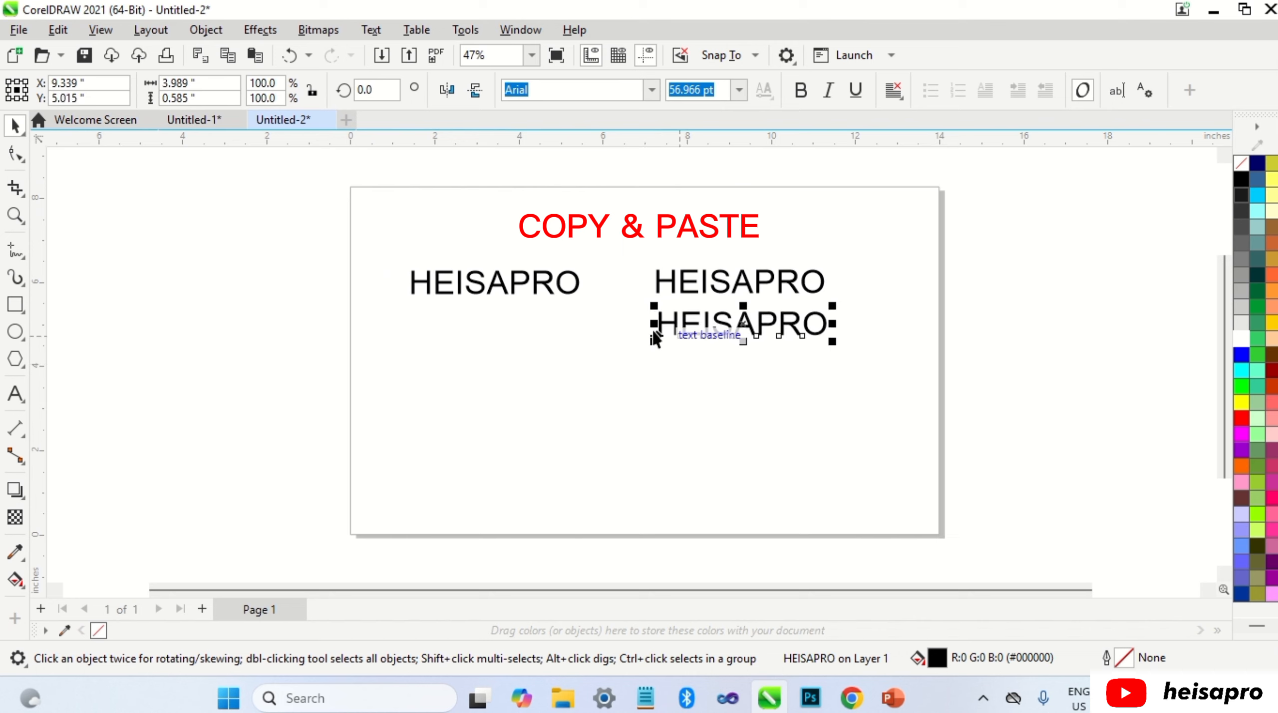
# Step: Drop three more copies of the original HEISAPRO text one below another to extend the column of copies
pyautogui.click(517, 287)
pyautogui.moveTo(510, 310); pyautogui.dragTo(746, 368)
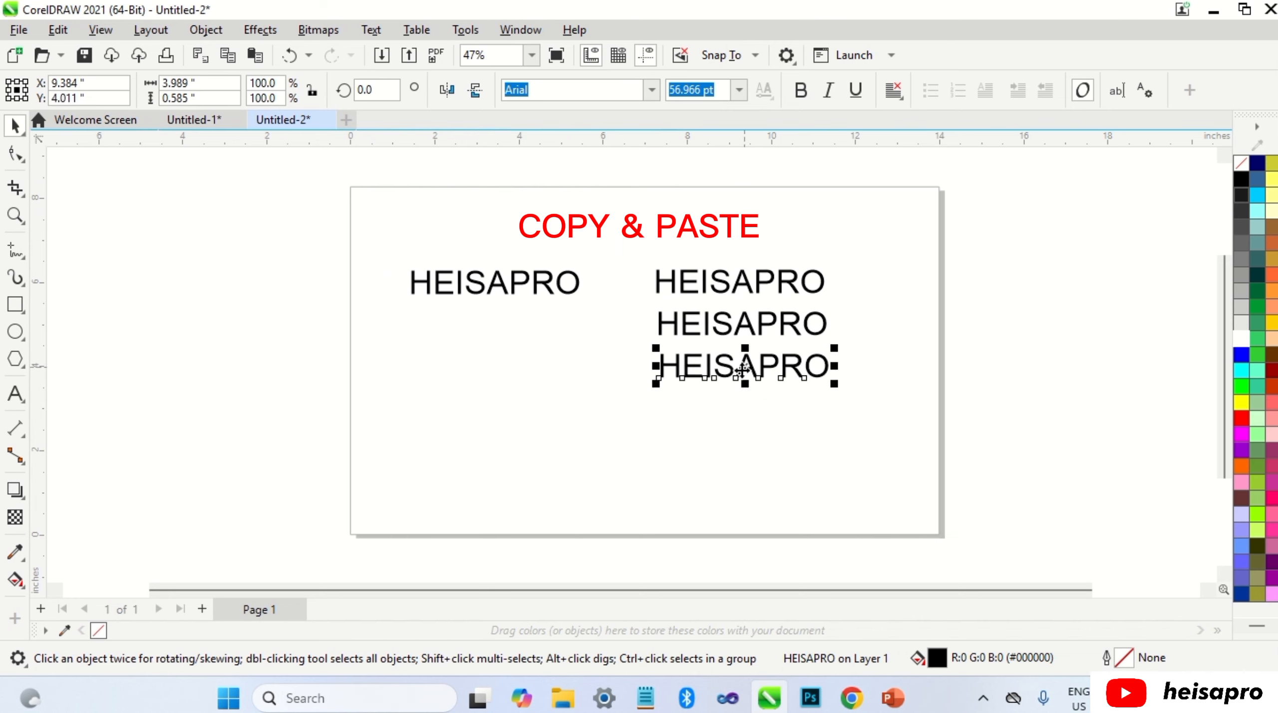
pyautogui.click(535, 295)
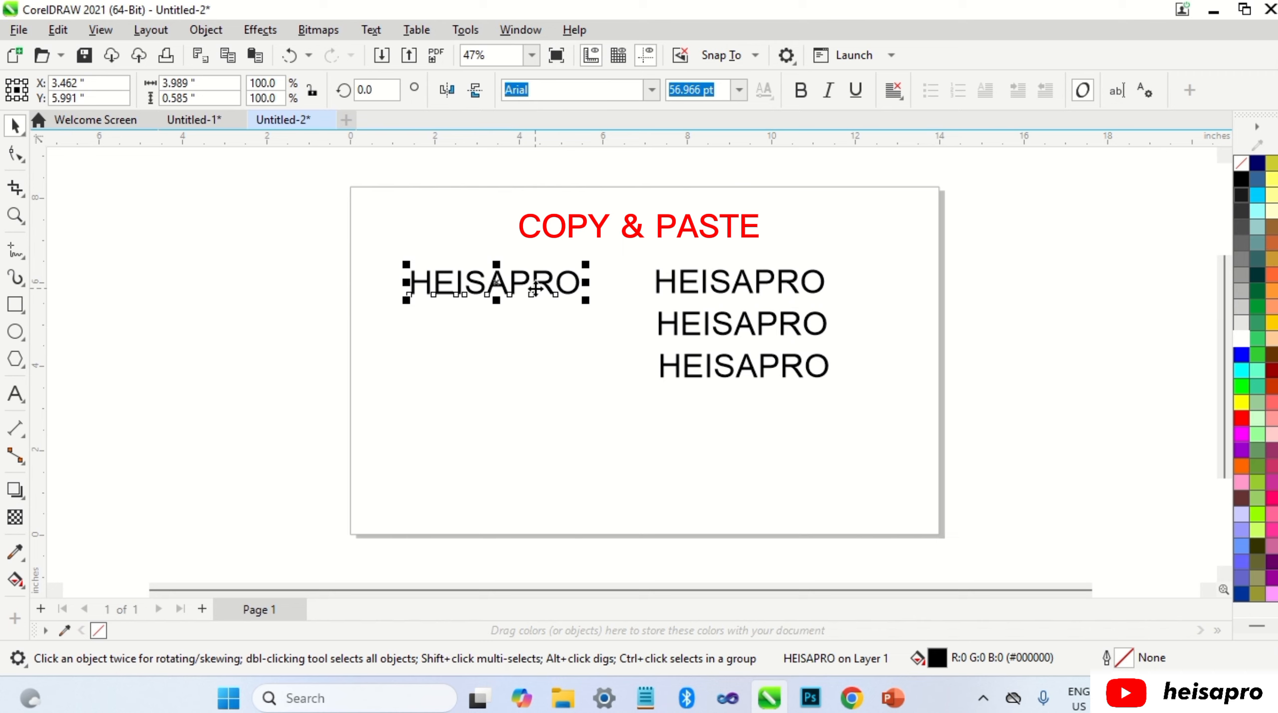
pyautogui.moveTo(535, 289); pyautogui.dragTo(785, 414)
pyautogui.click(834, 449)
pyautogui.moveTo(494, 282); pyautogui.dragTo(749, 455)
pyautogui.rightClick(749, 456)
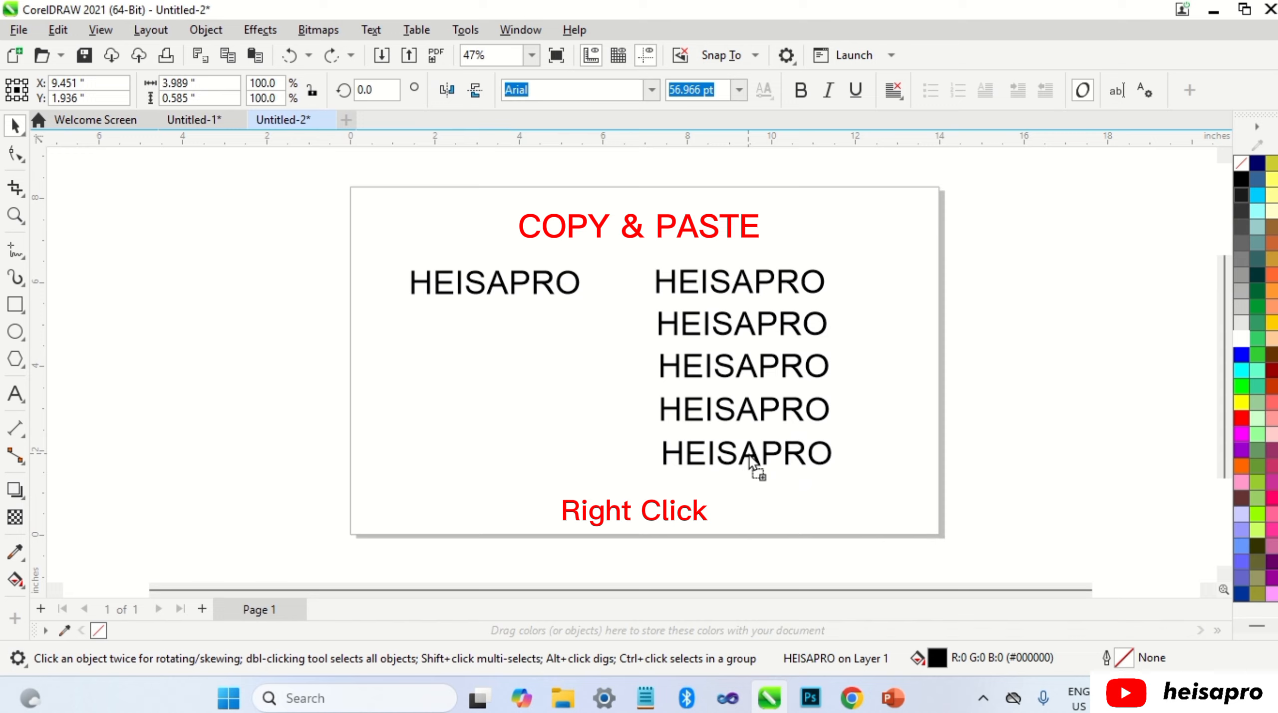
pyautogui.click(615, 425)
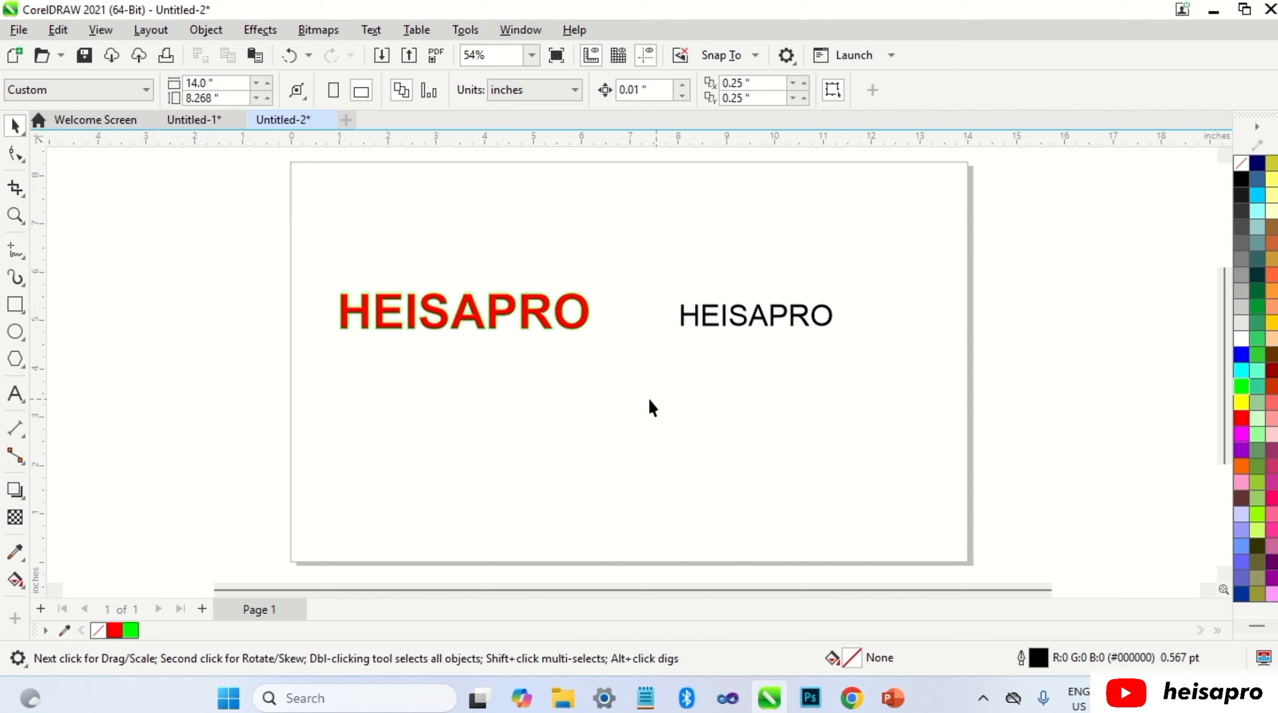
# Step: Copy the fill and the outline of the bold red HEISAPRO onto the thin black HEISAPRO text
pyautogui.click(531, 316)
pyautogui.moveTo(531, 315); pyautogui.dragTo(737, 318)
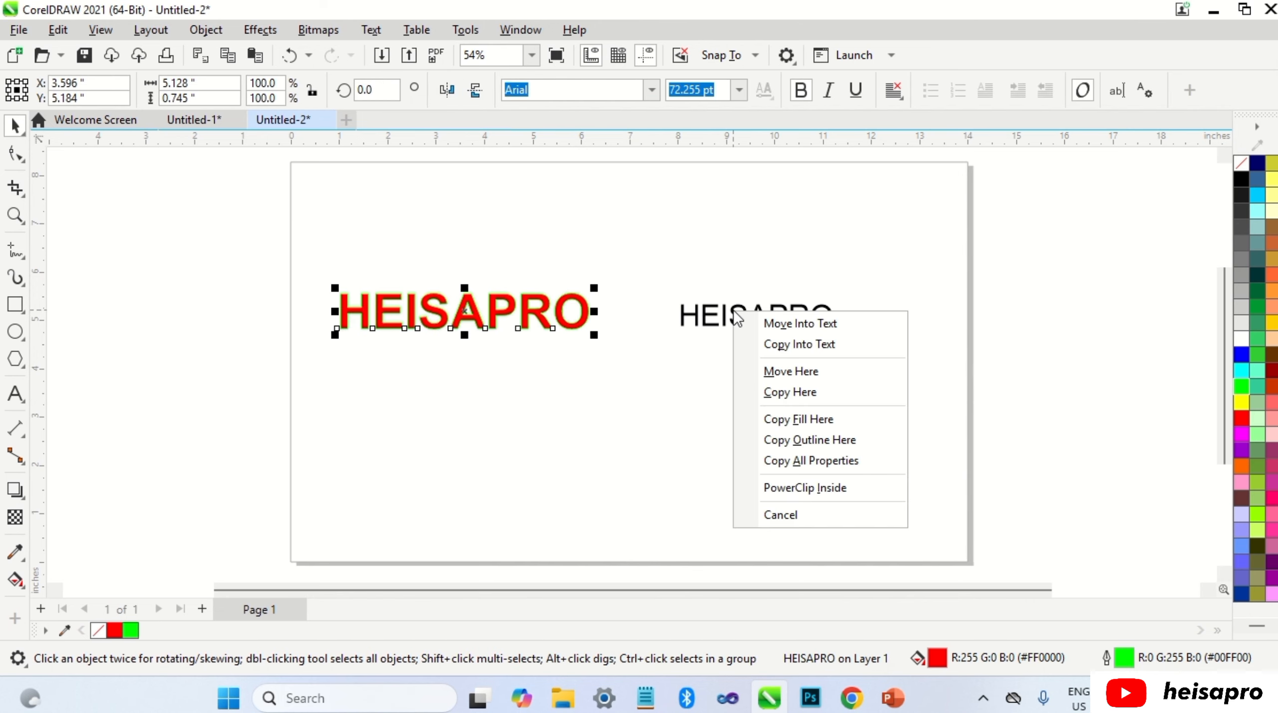
pyautogui.click(819, 419)
pyautogui.click(620, 371)
pyautogui.moveTo(571, 331); pyautogui.dragTo(717, 321)
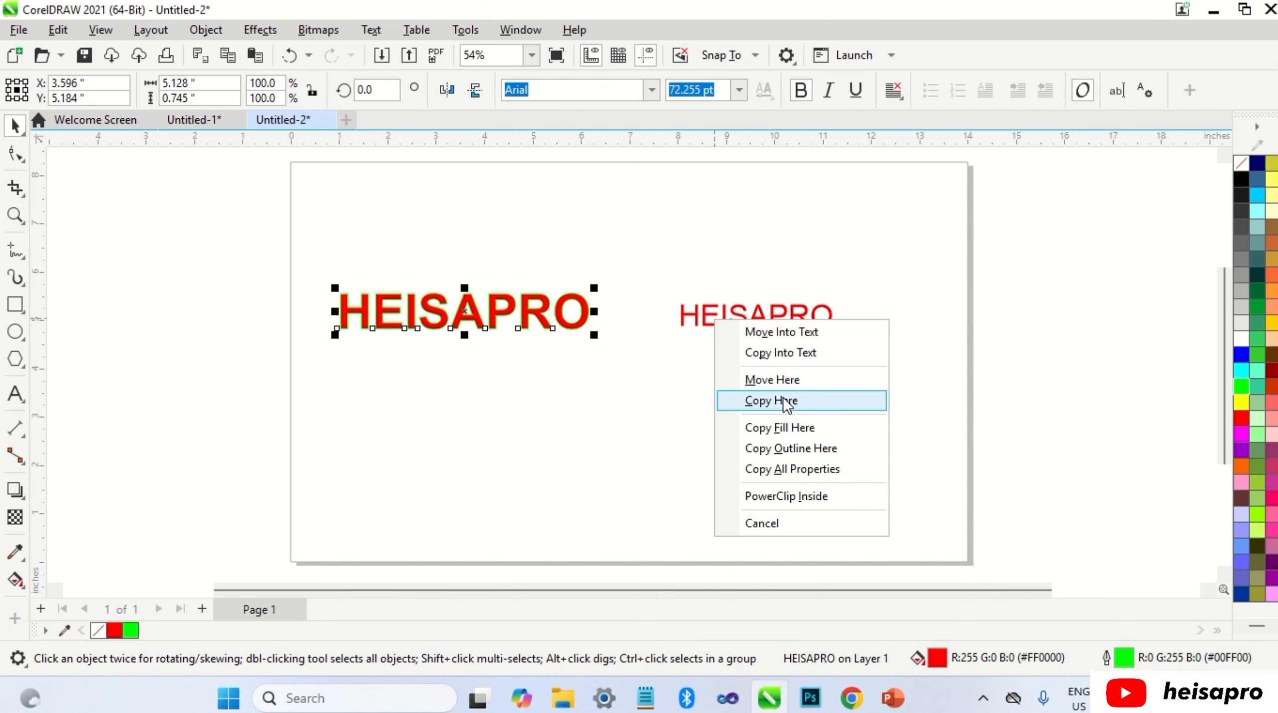
pyautogui.click(789, 447)
pyautogui.click(765, 439)
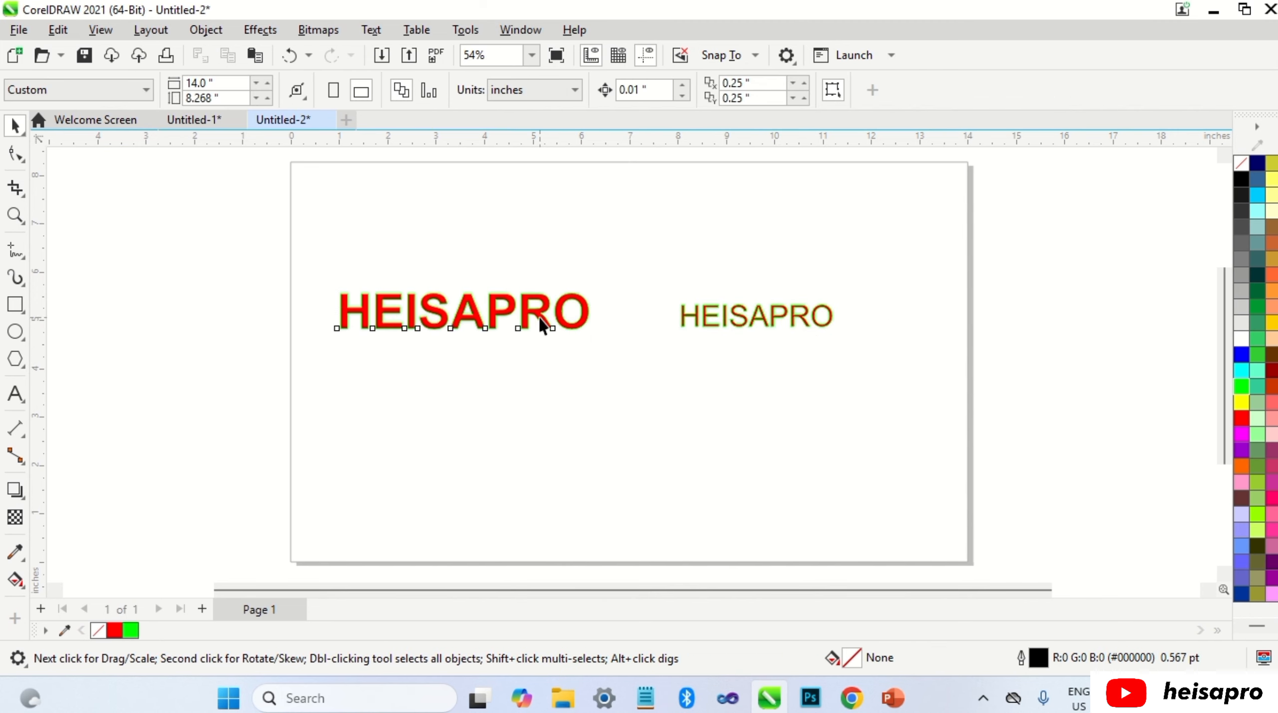
# Step: Copy all properties of the bold red HEISAPRO onto the smaller HEISAPRO text beside it
pyautogui.moveTo(543, 323); pyautogui.dragTo(762, 319)
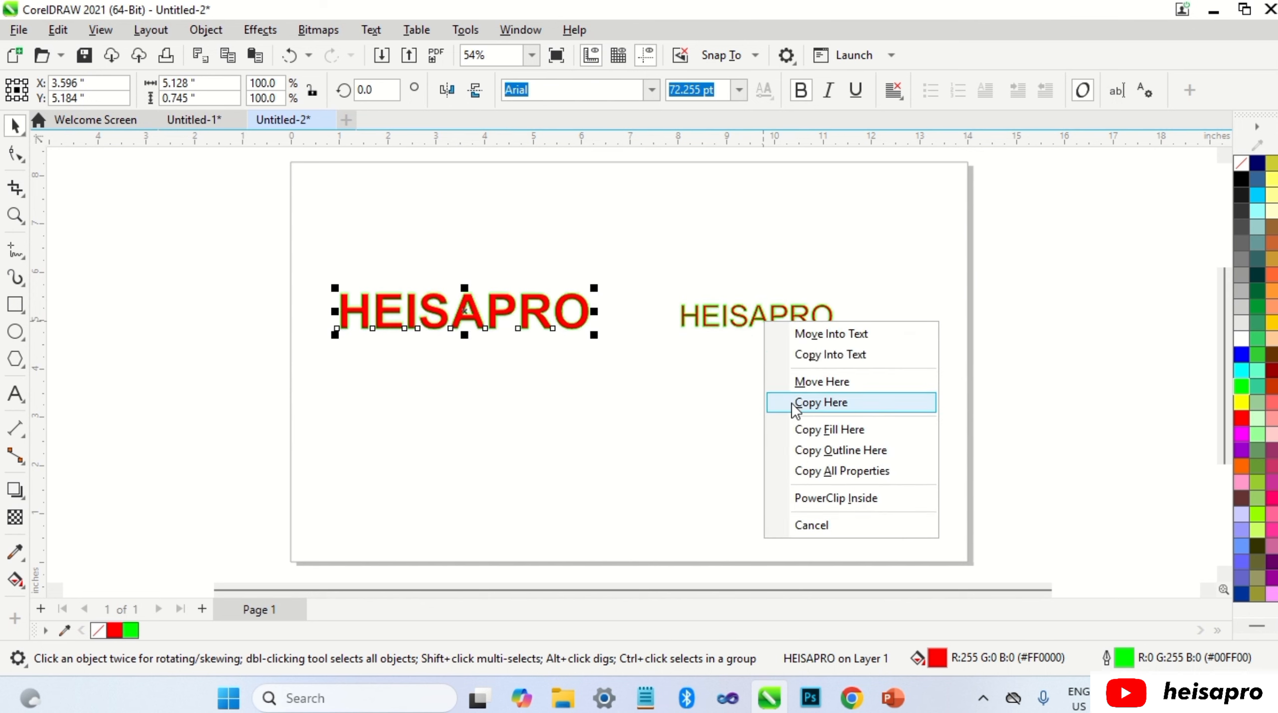
pyautogui.click(818, 471)
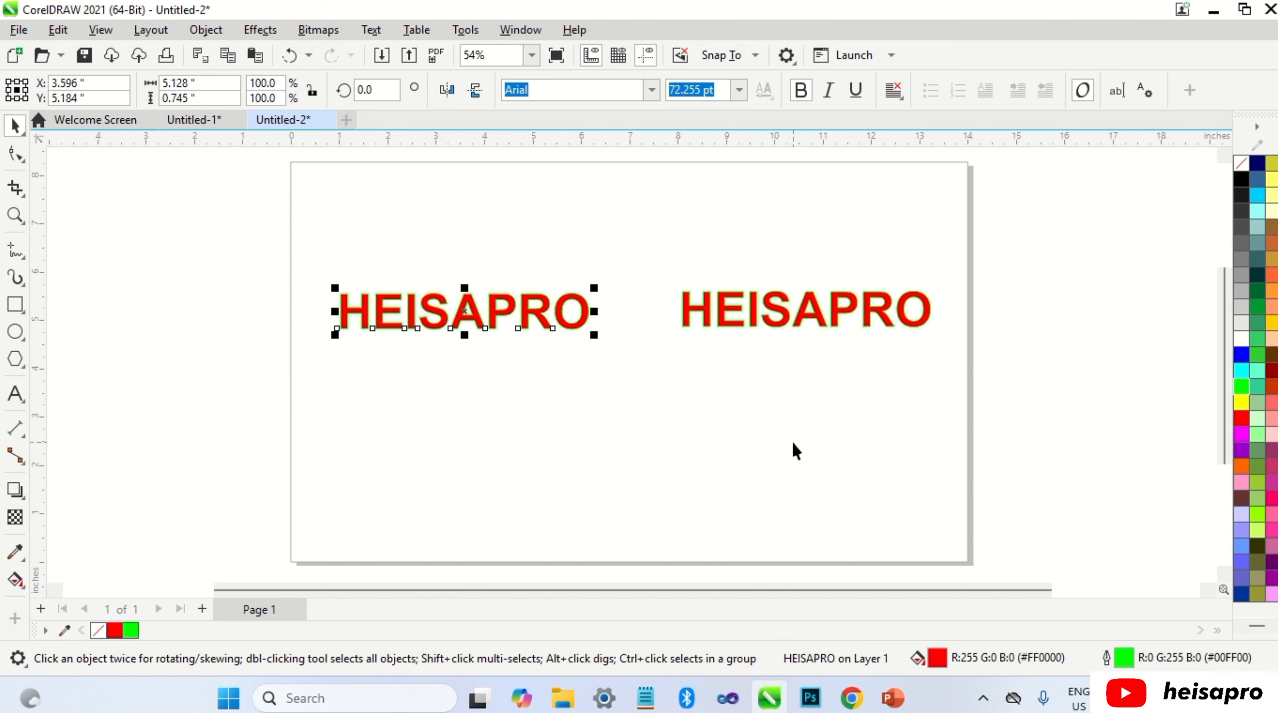
pyautogui.click(793, 443)
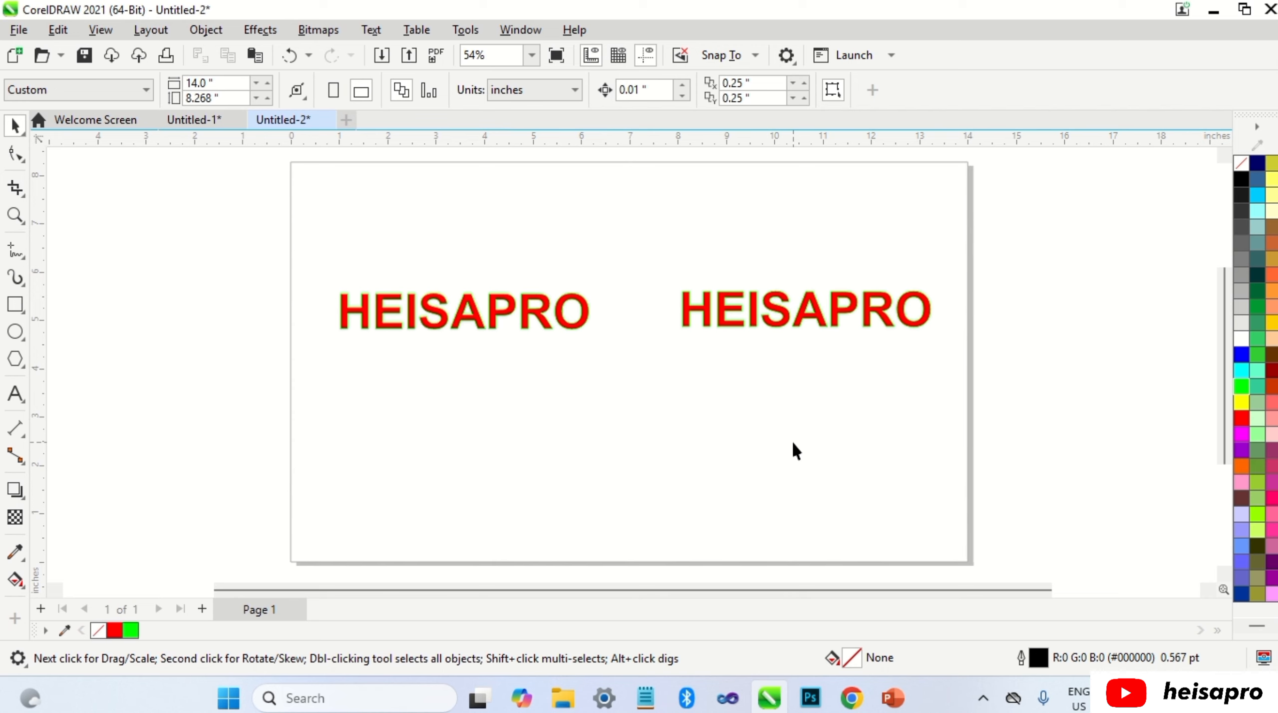
# Step: Set the font of the right-hand HEISAPRO to Autobahn and move the text lower on the page
pyautogui.click(844, 311)
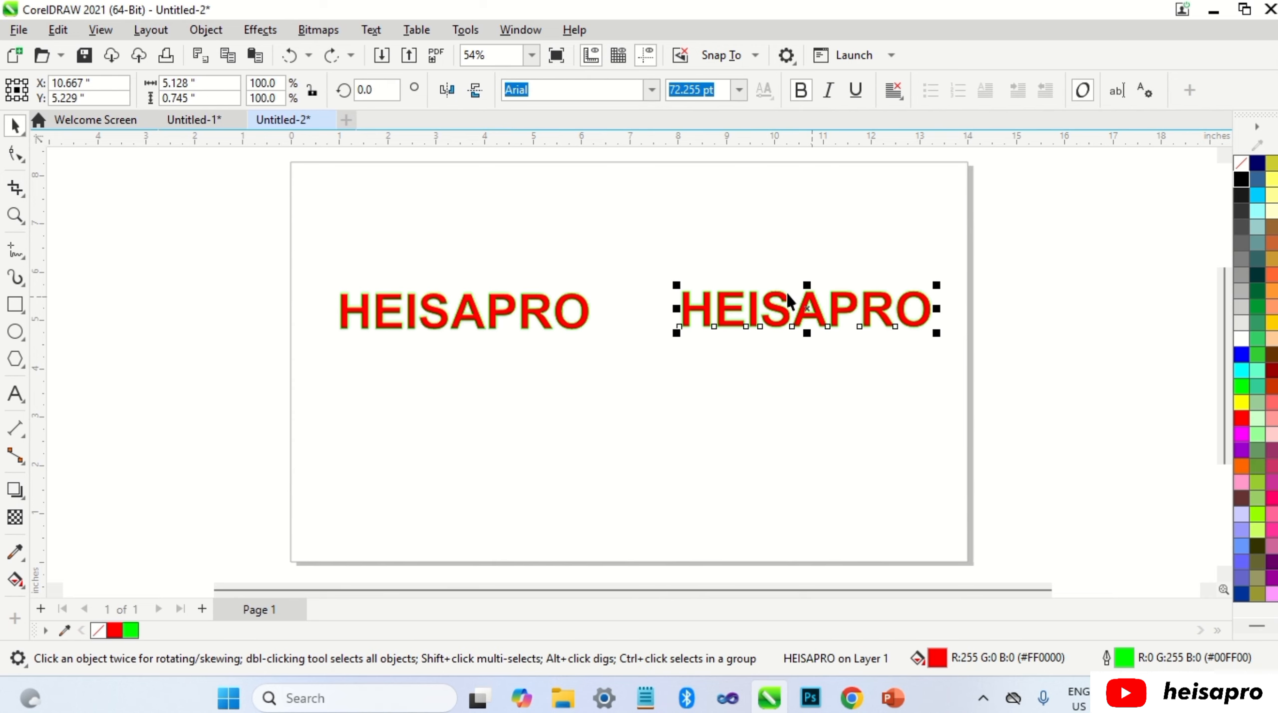
pyautogui.click(652, 90)
pyautogui.click(614, 201)
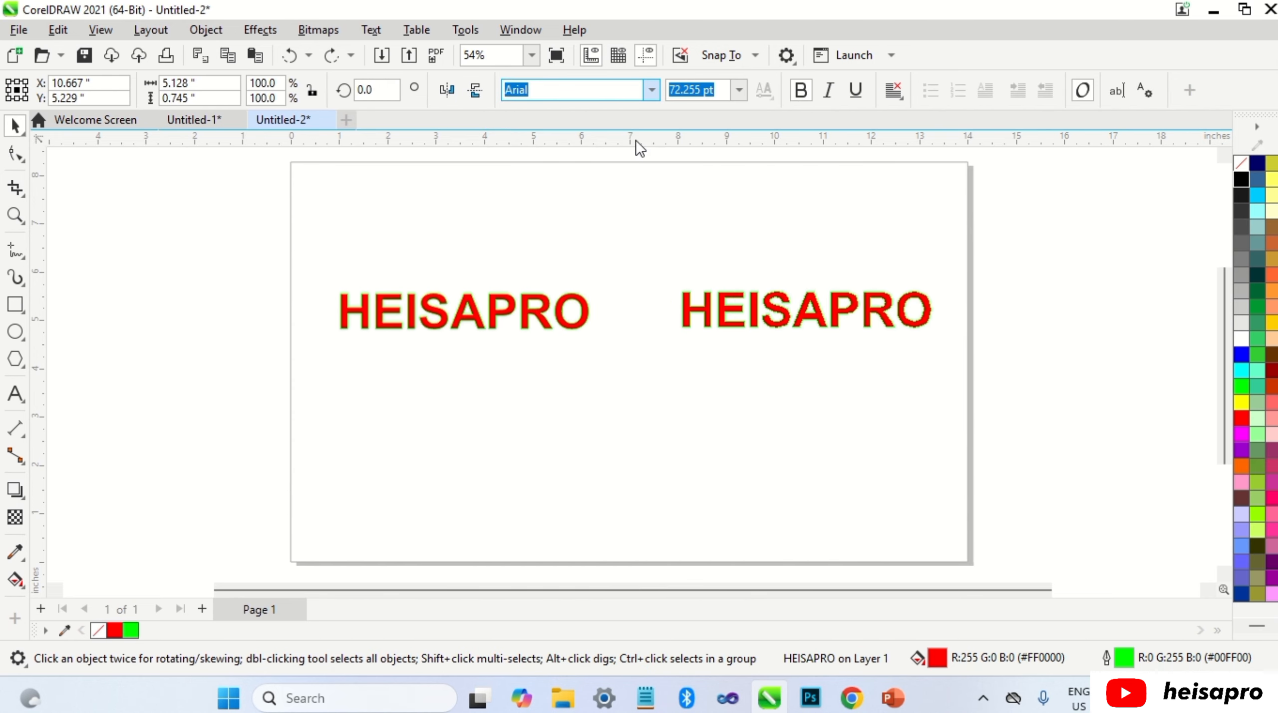
pyautogui.moveTo(816, 311); pyautogui.dragTo(744, 387)
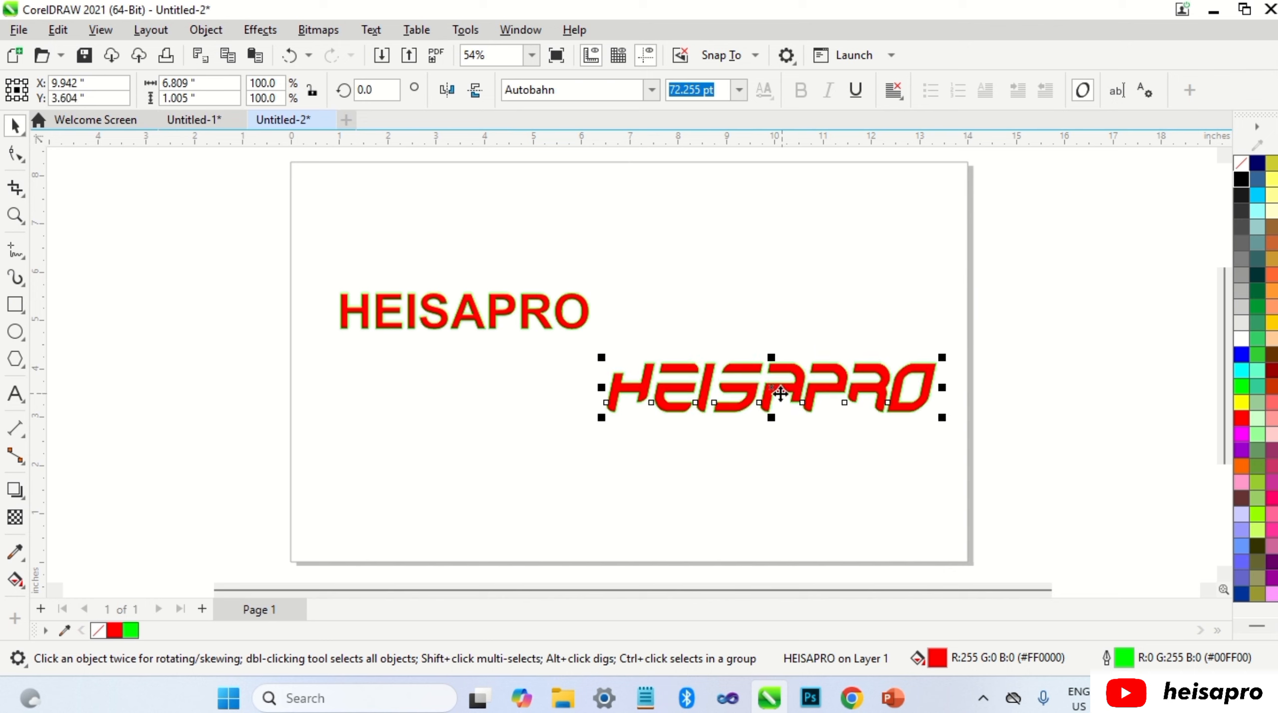
# Step: Copy all properties of the Arial HEISAPRO onto the Autobahn HEISAPRO text
pyautogui.click(560, 316)
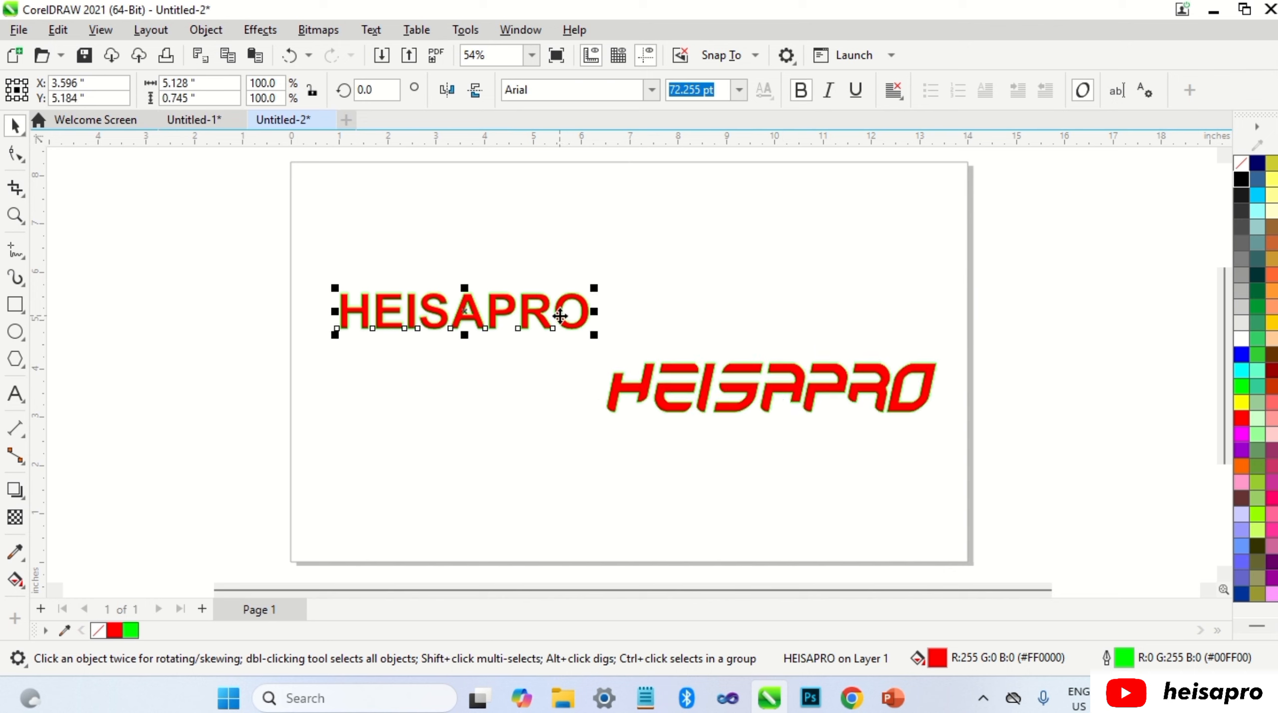
pyautogui.moveTo(559, 316); pyautogui.dragTo(759, 389)
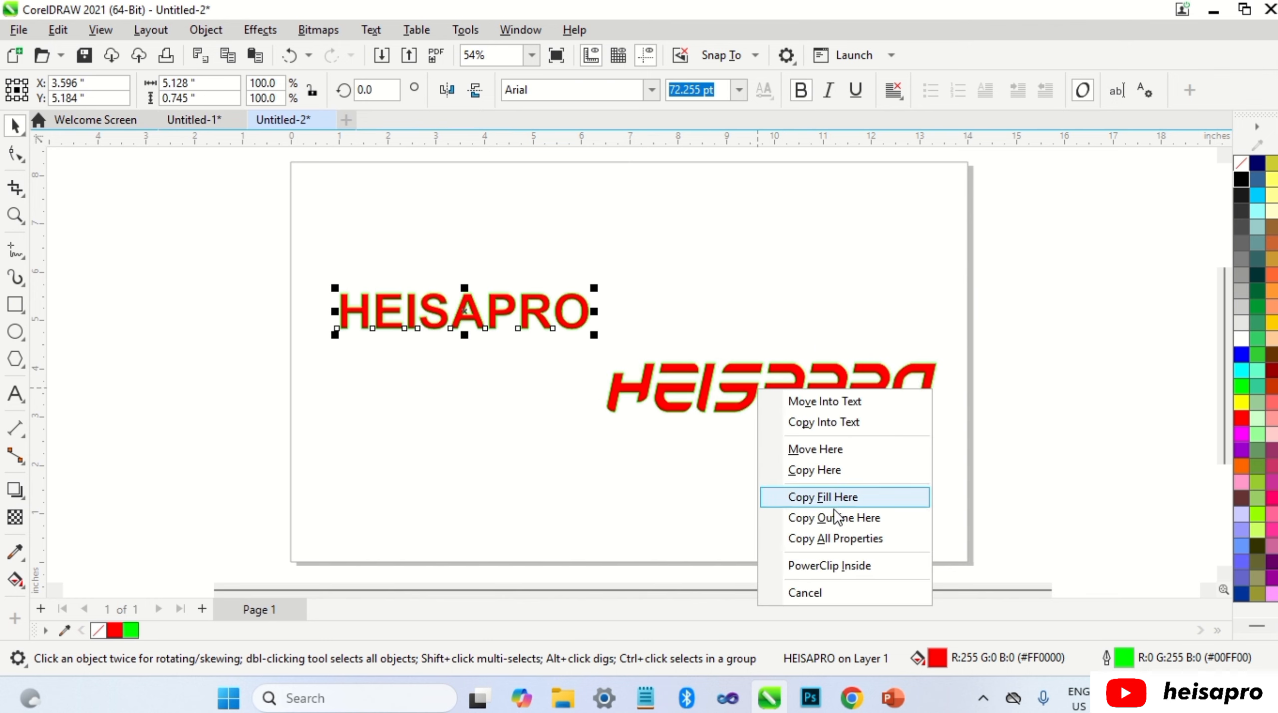
pyautogui.click(839, 538)
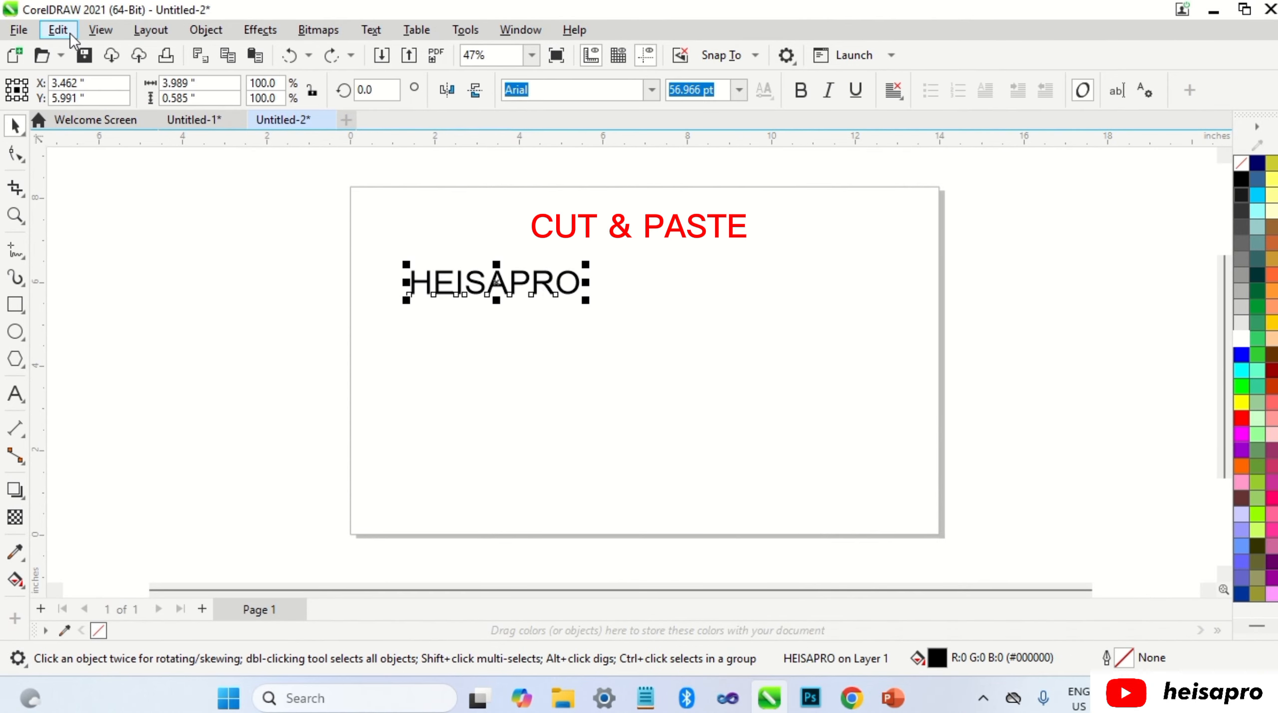
# Step: Cut the black HEISAPRO text and paste it back onto the page
pyautogui.click(58, 30)
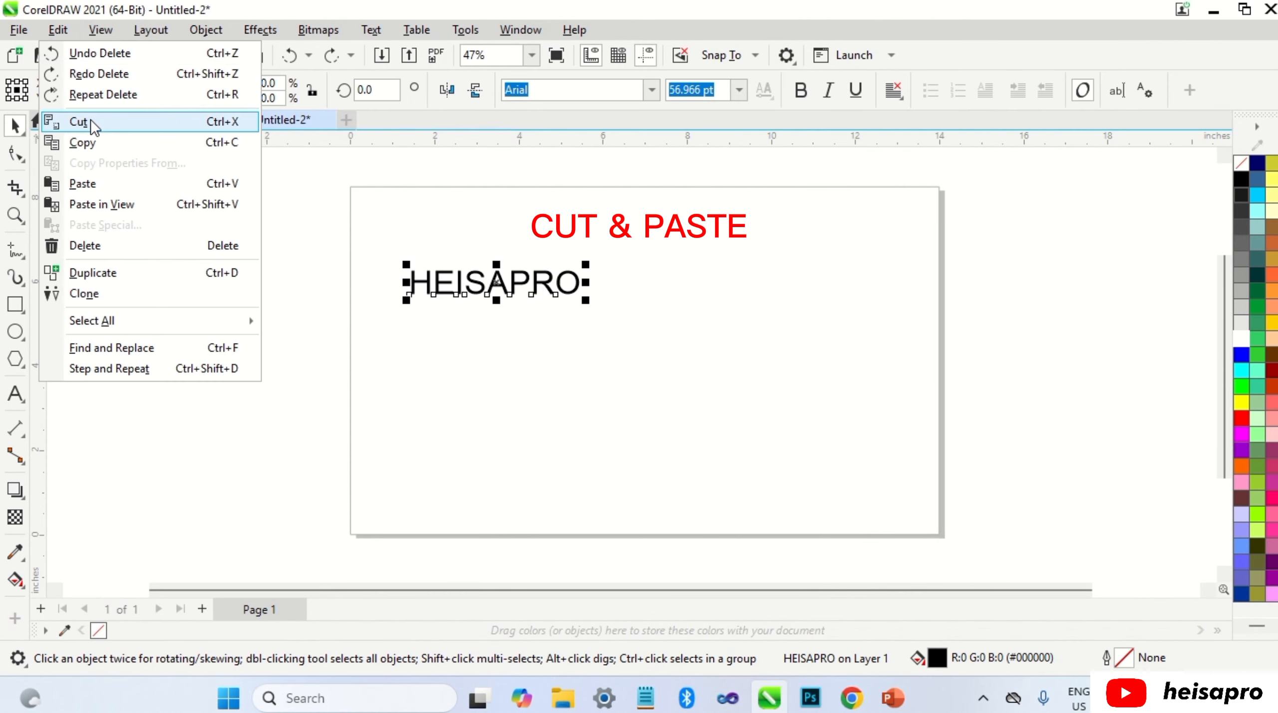
pyautogui.click(90, 120)
pyautogui.click(55, 32)
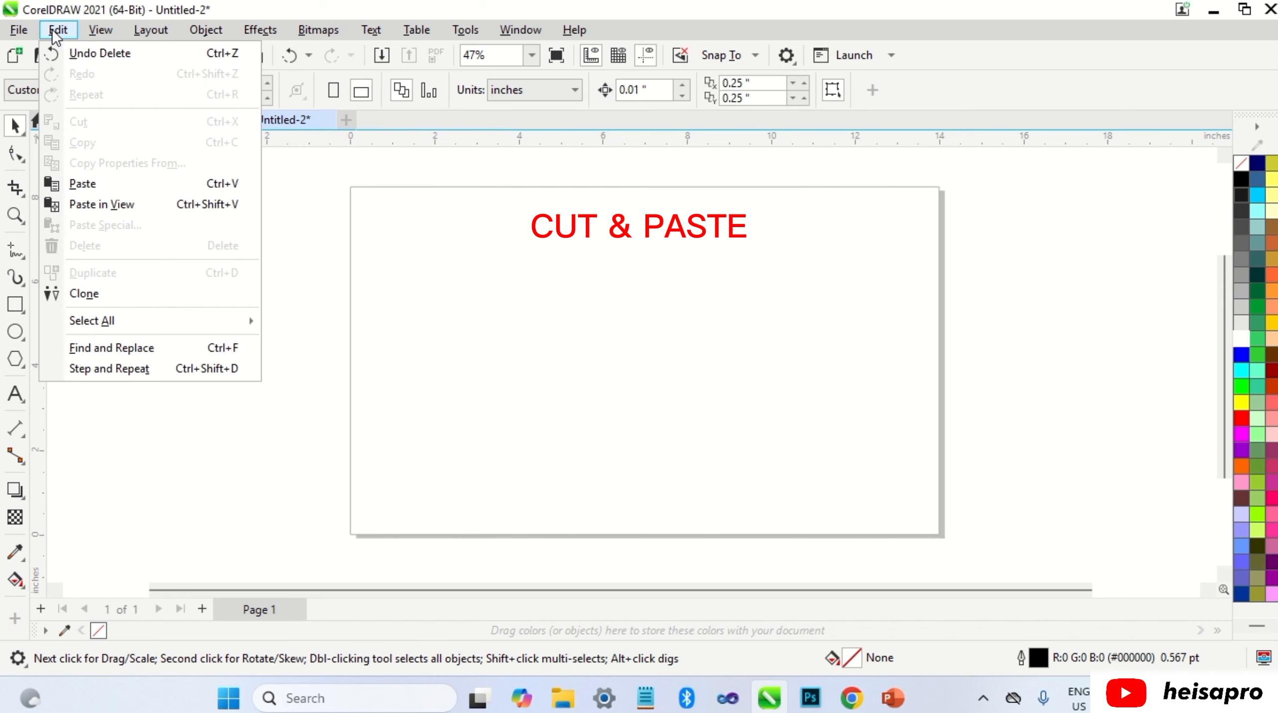
pyautogui.click(101, 182)
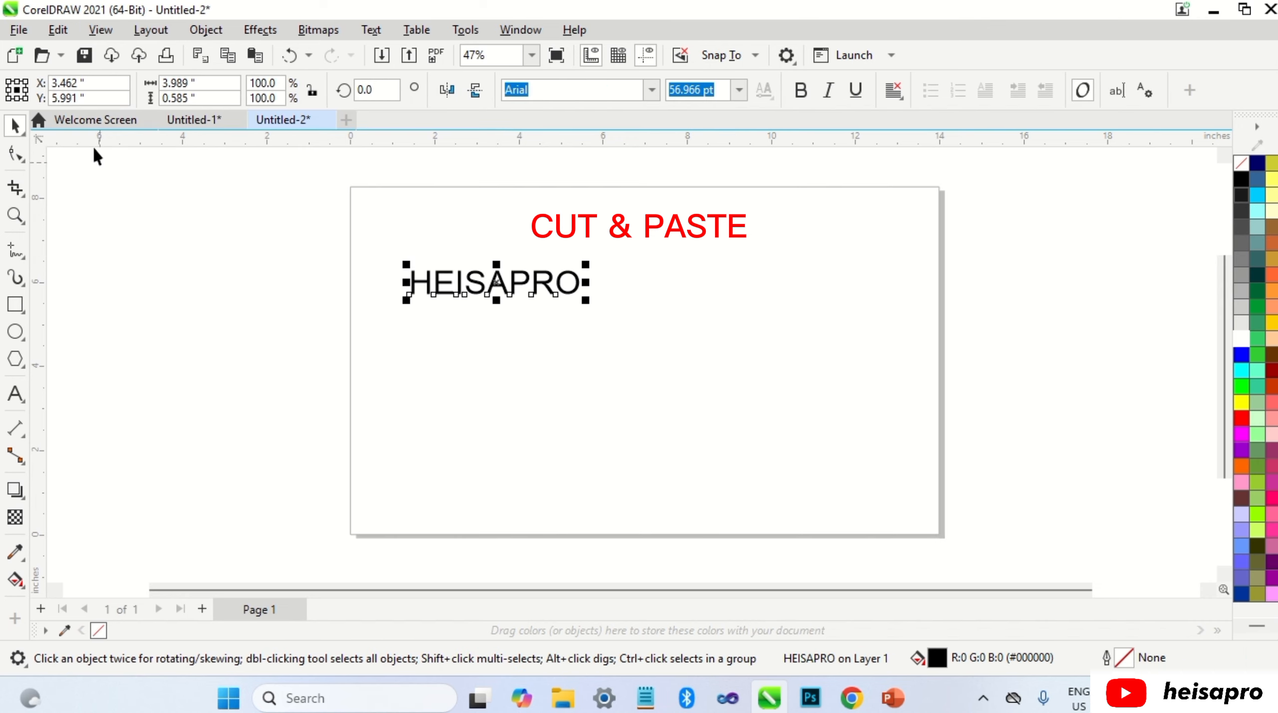
# Step: Paste a second HEISAPRO with Paste in View and deselect it
pyautogui.click(68, 28)
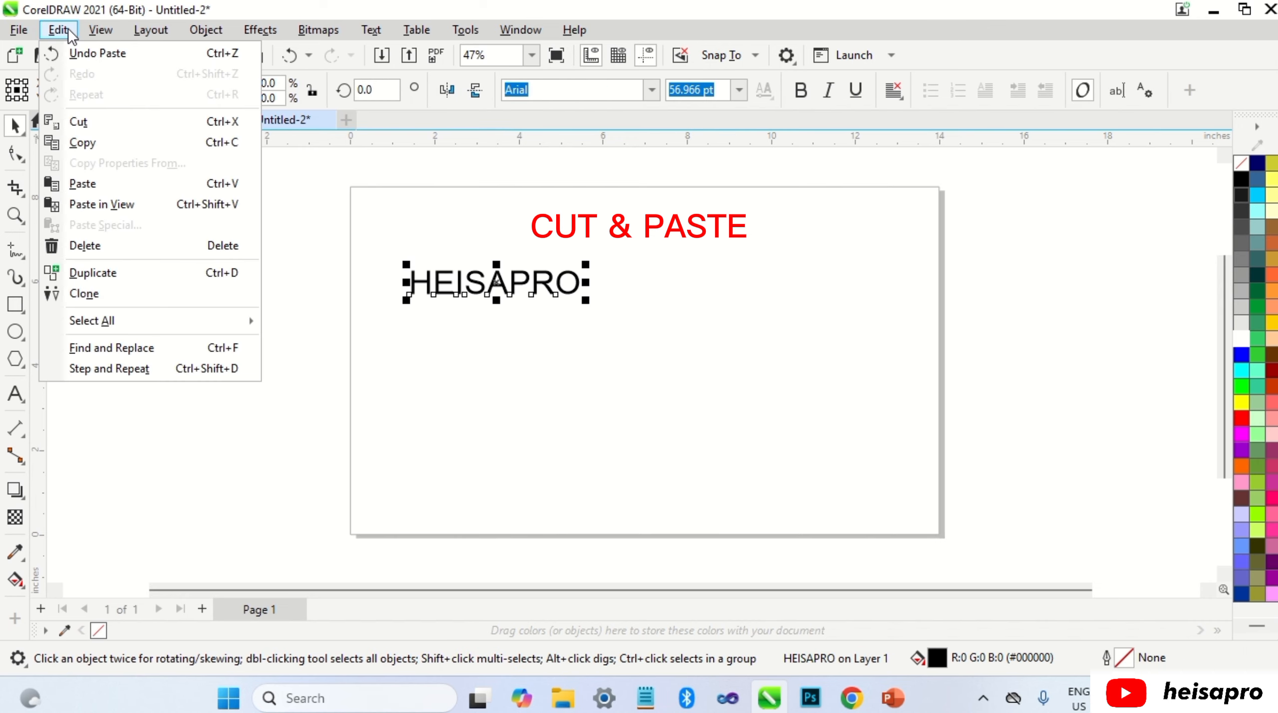
pyautogui.click(131, 204)
pyautogui.click(218, 266)
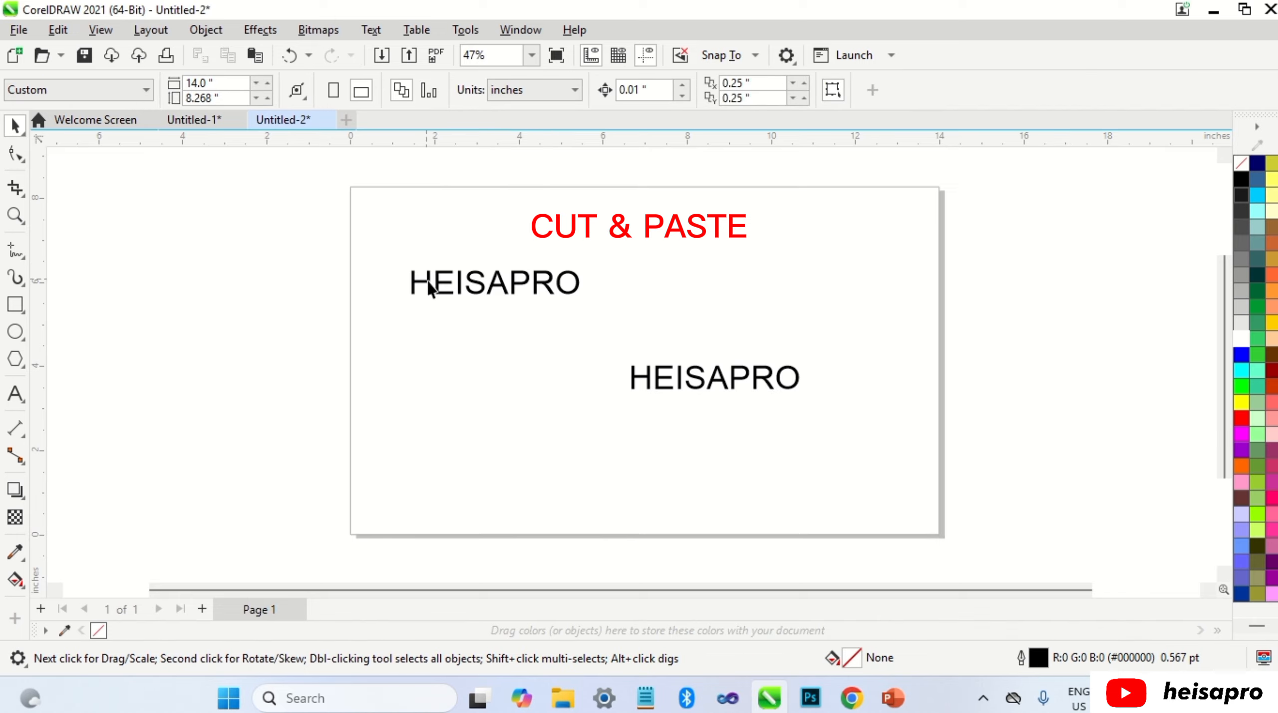
# Step: Cut the upper-left HEISAPRO of the two texts and paste it again
pyautogui.click(446, 289)
pyautogui.hotkey('ctrl', 'x')
pyautogui.hotkey('ctrl', 'v')
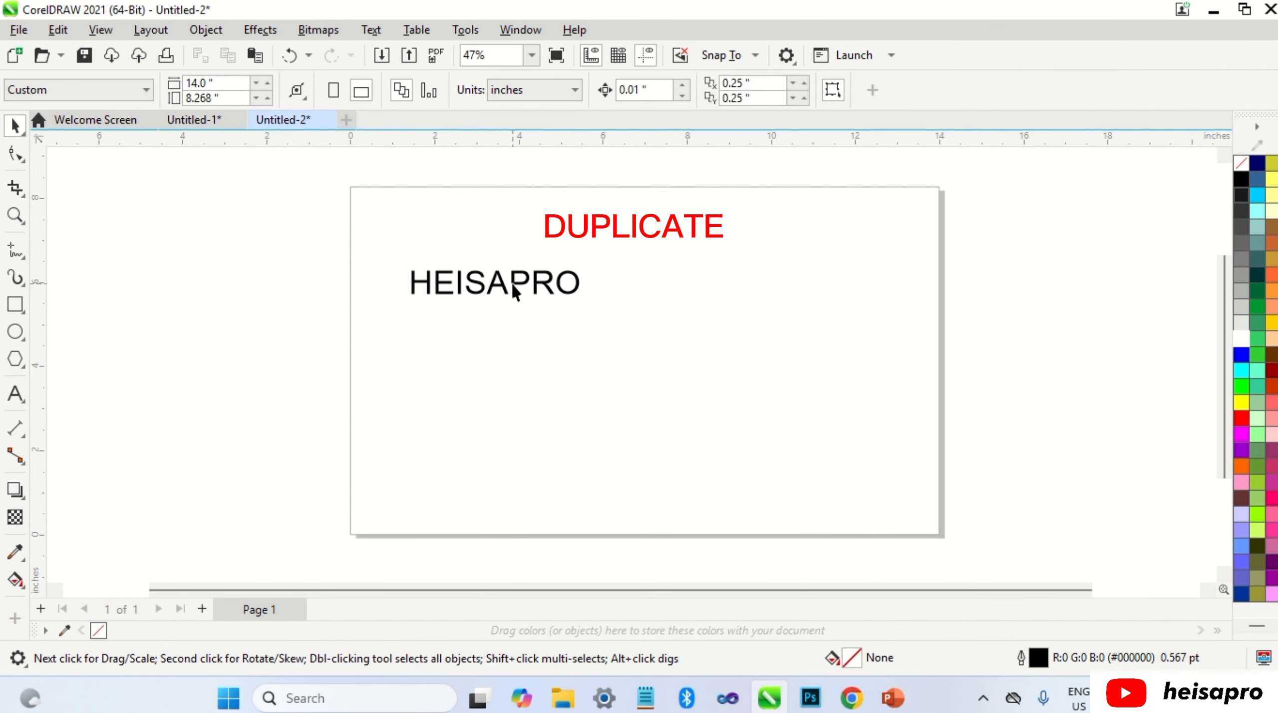
# Step: Duplicate the HEISAPRO text and move the duplicate beside the original on its right
pyautogui.click(508, 284)
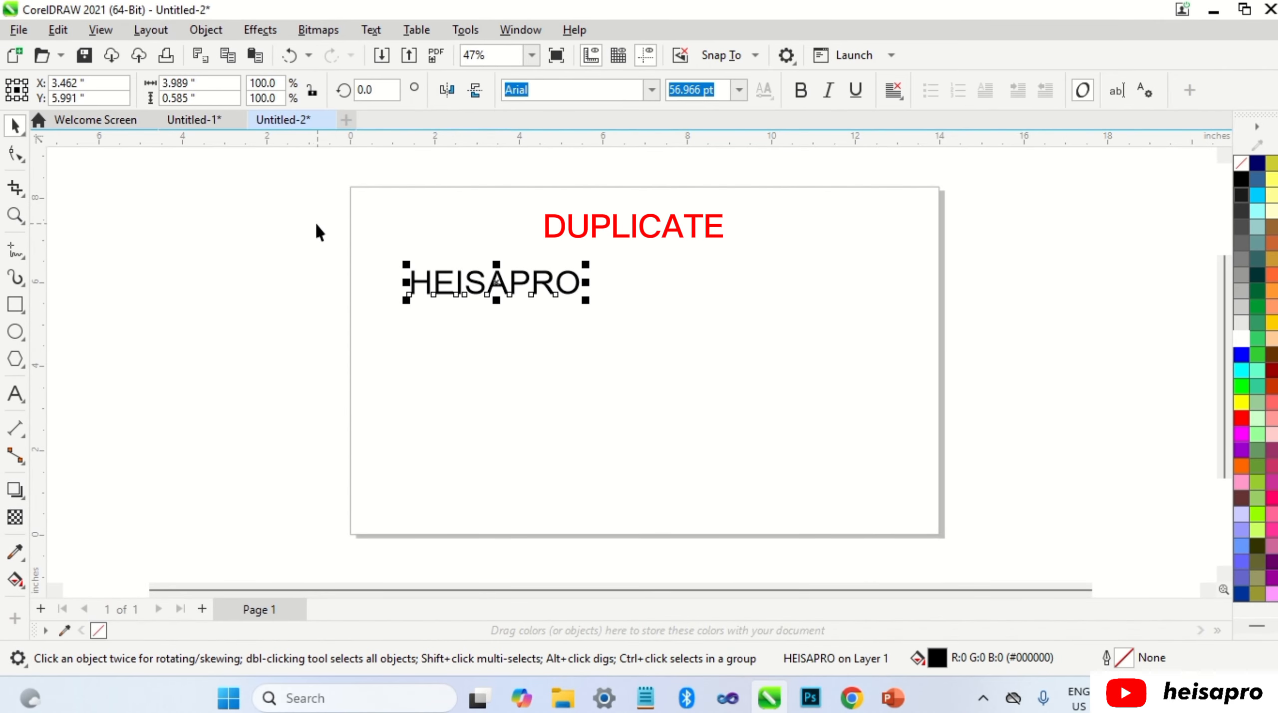
pyautogui.click(70, 29)
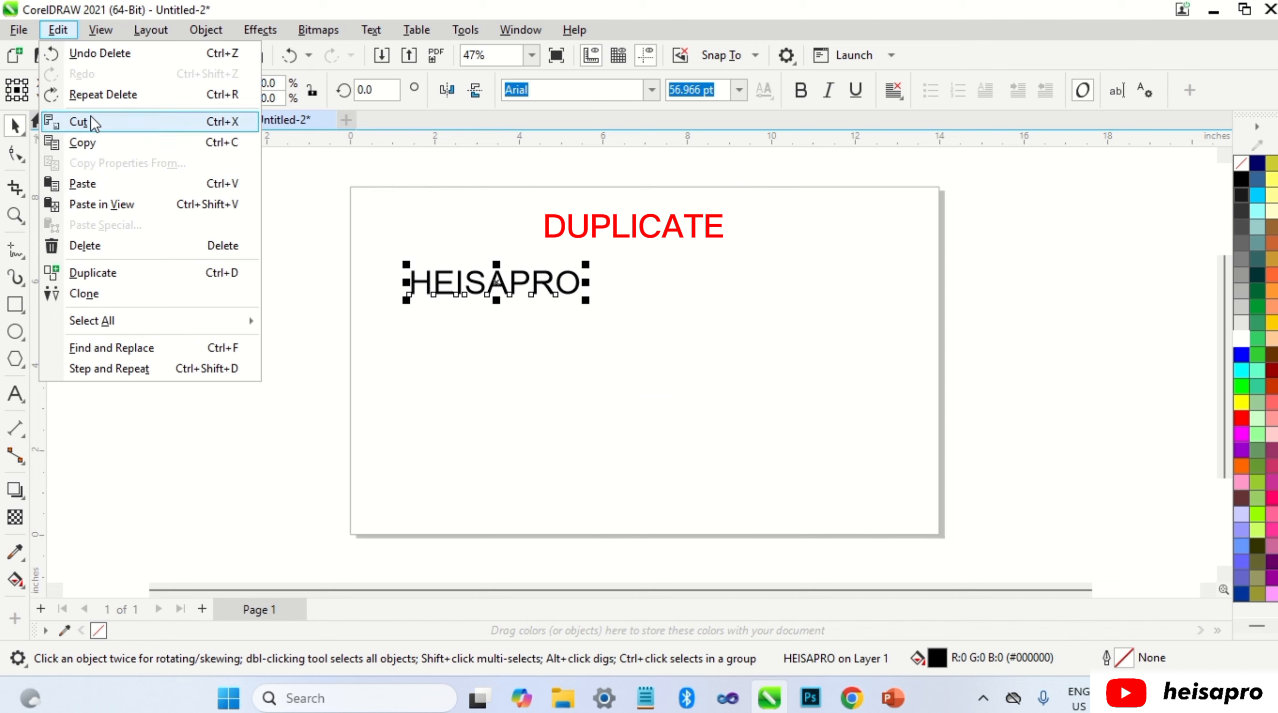
pyautogui.click(93, 272)
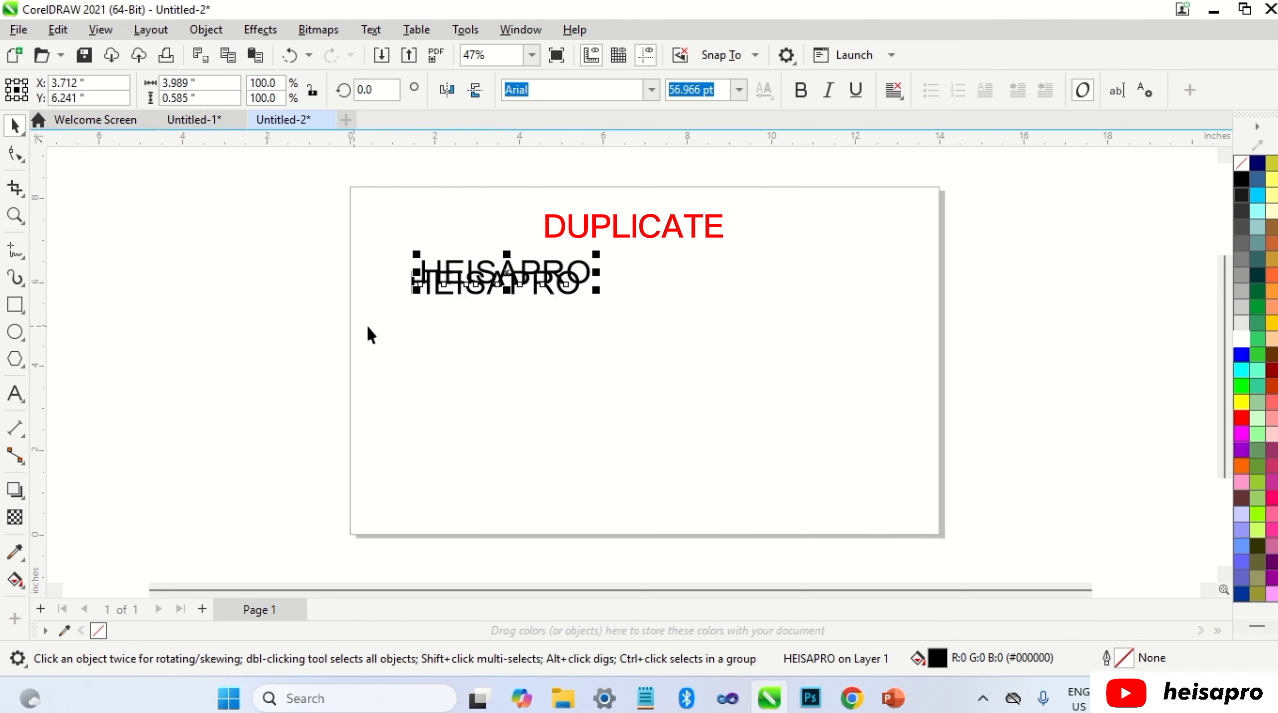
pyautogui.moveTo(507, 275); pyautogui.dragTo(711, 284)
pyautogui.click(673, 316)
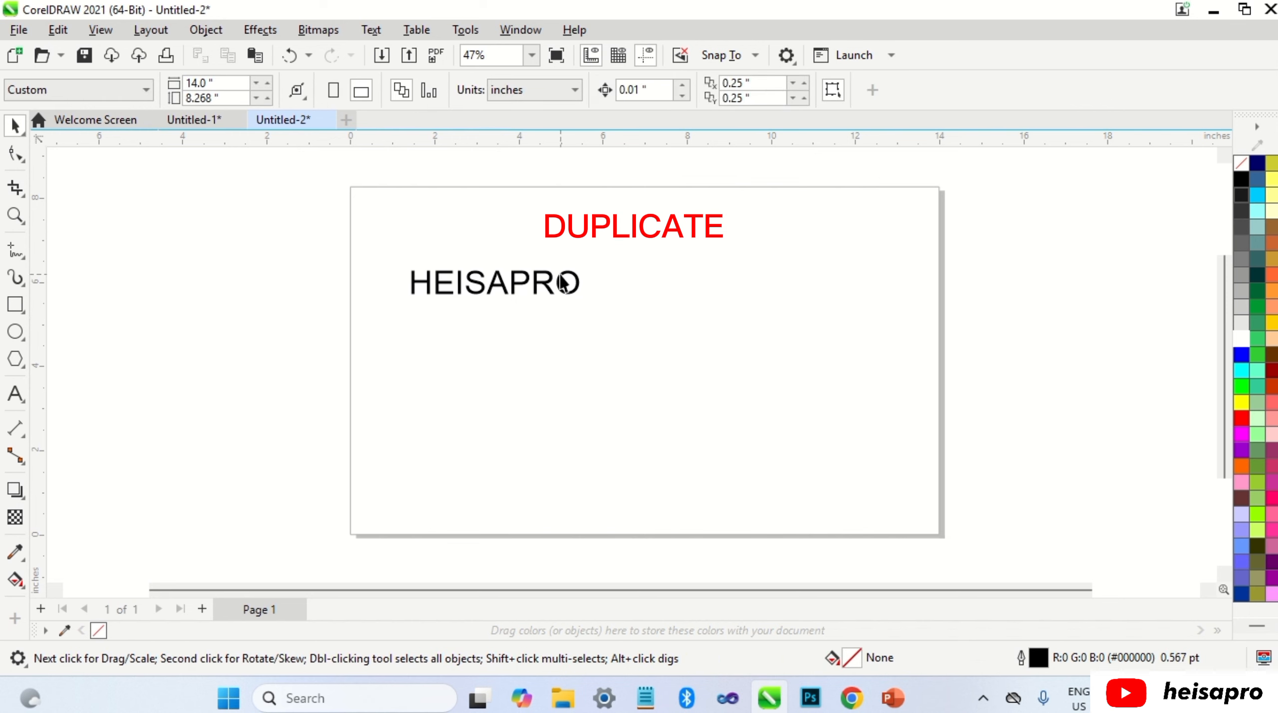
# Step: Duplicate the black HEISAPRO text once more and place the duplicate to the right of the original
pyautogui.click(560, 278)
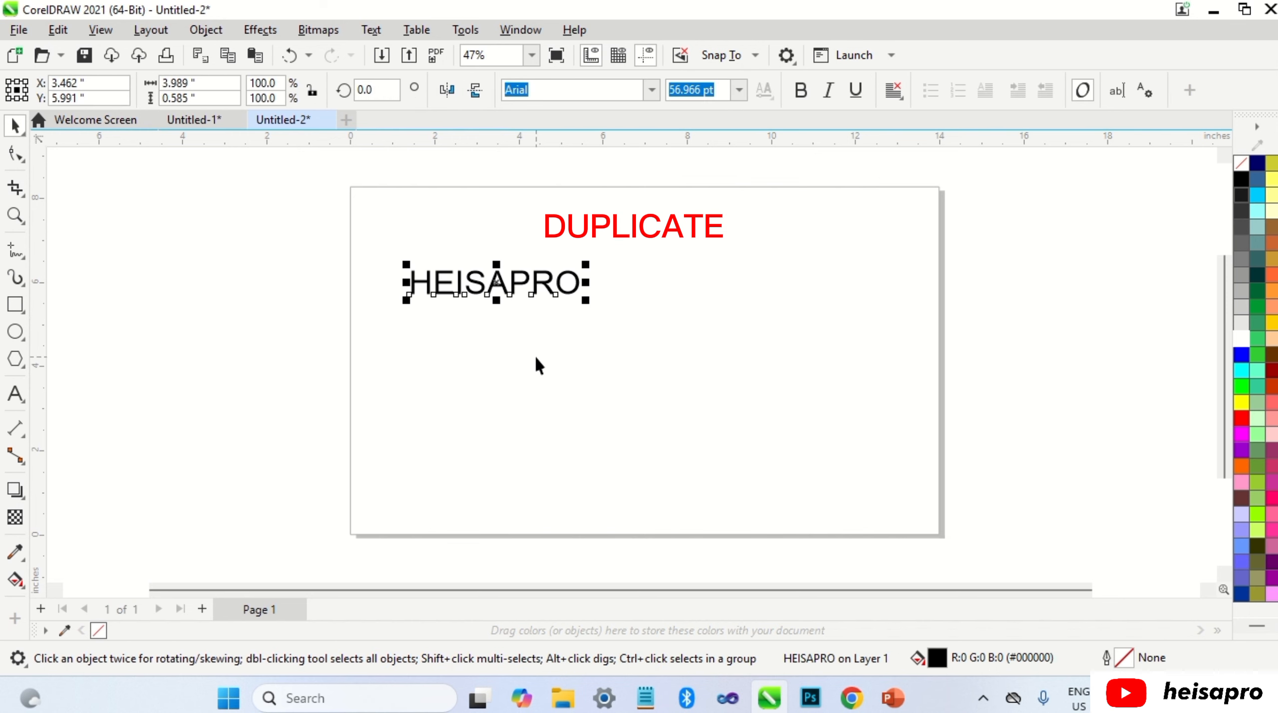
pyautogui.hotkey('ctrl', 'd')
pyautogui.moveTo(531, 300); pyautogui.dragTo(708, 286)
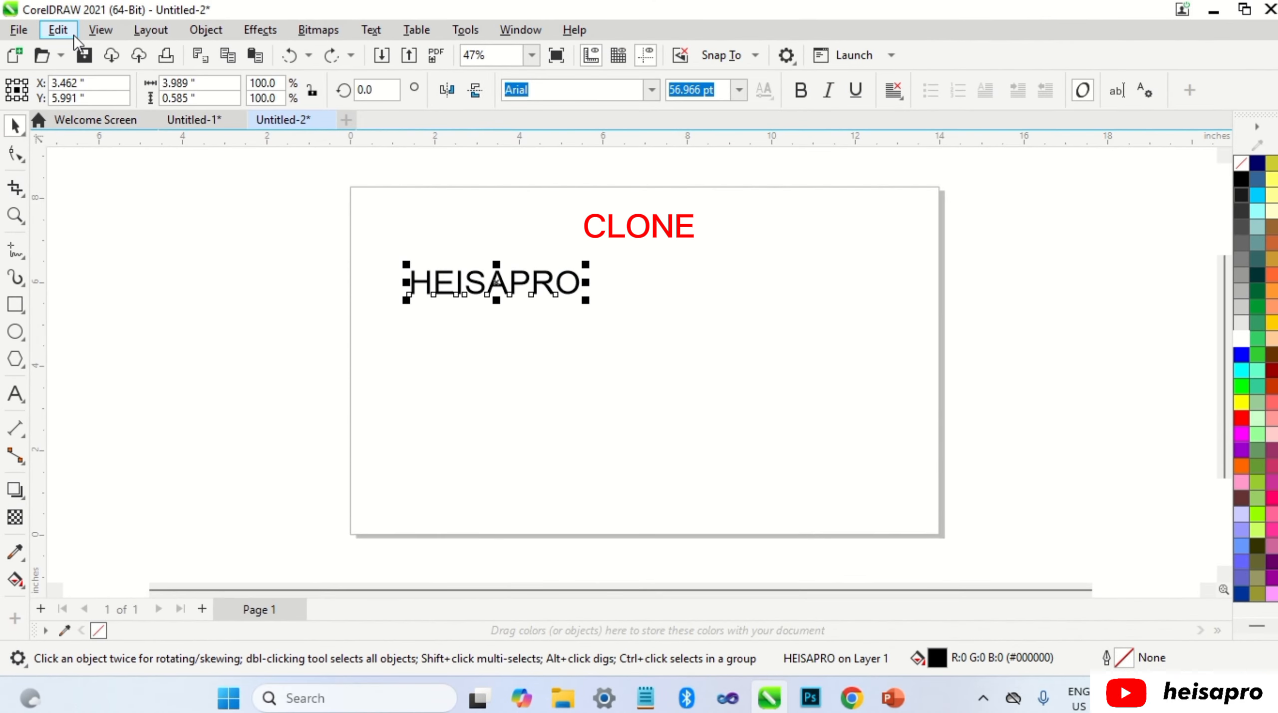
# Step: Clone the HEISAPRO text and move the clone to the lower right area of the page
pyautogui.click(58, 30)
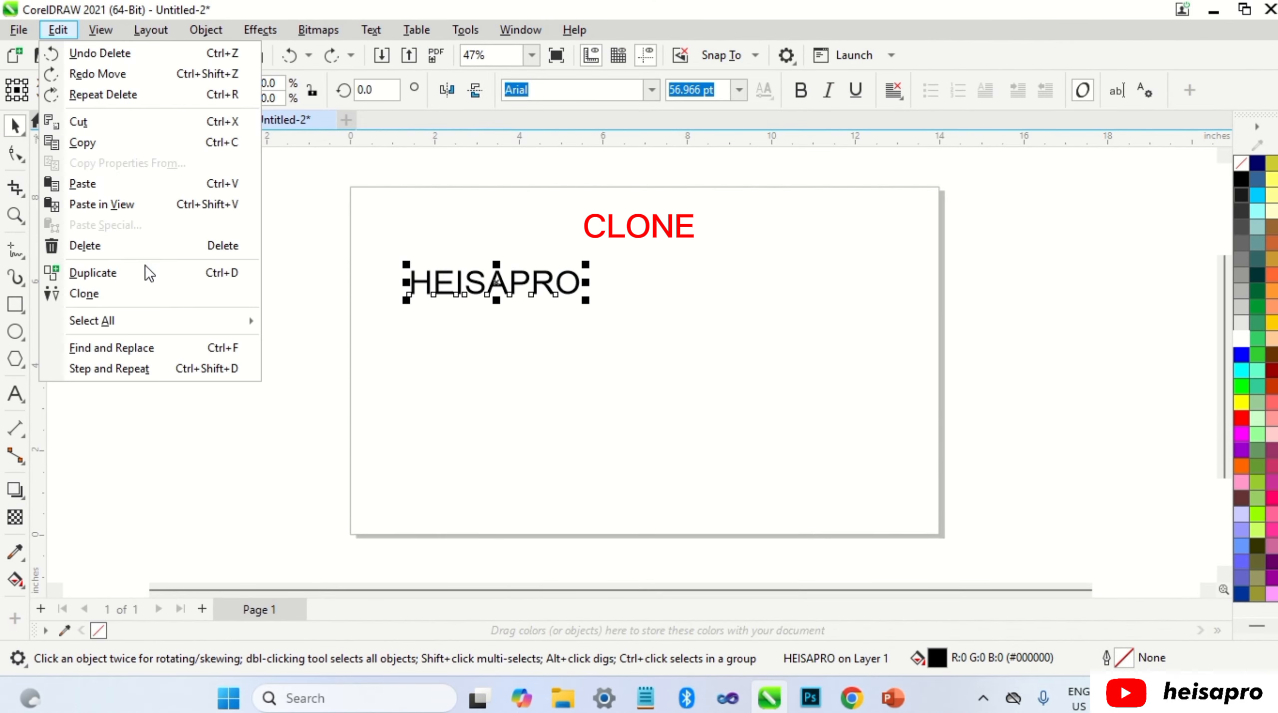
pyautogui.click(149, 293)
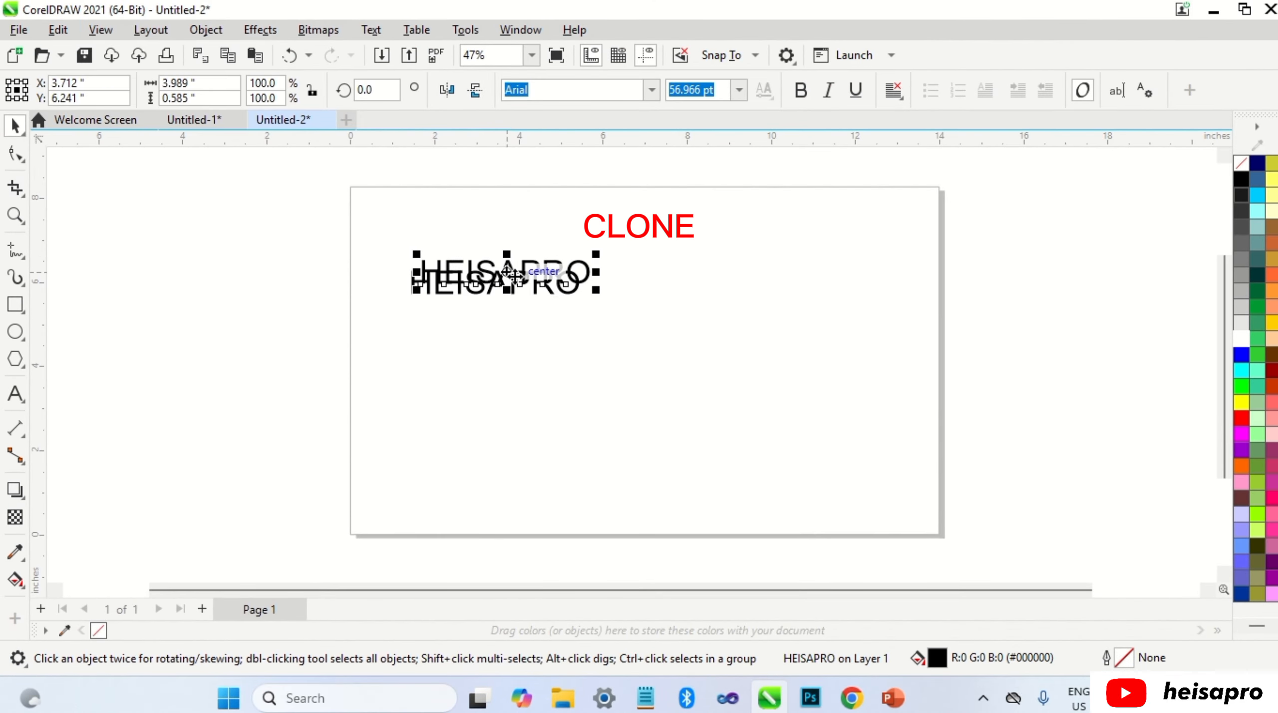
pyautogui.moveTo(512, 274); pyautogui.dragTo(744, 429)
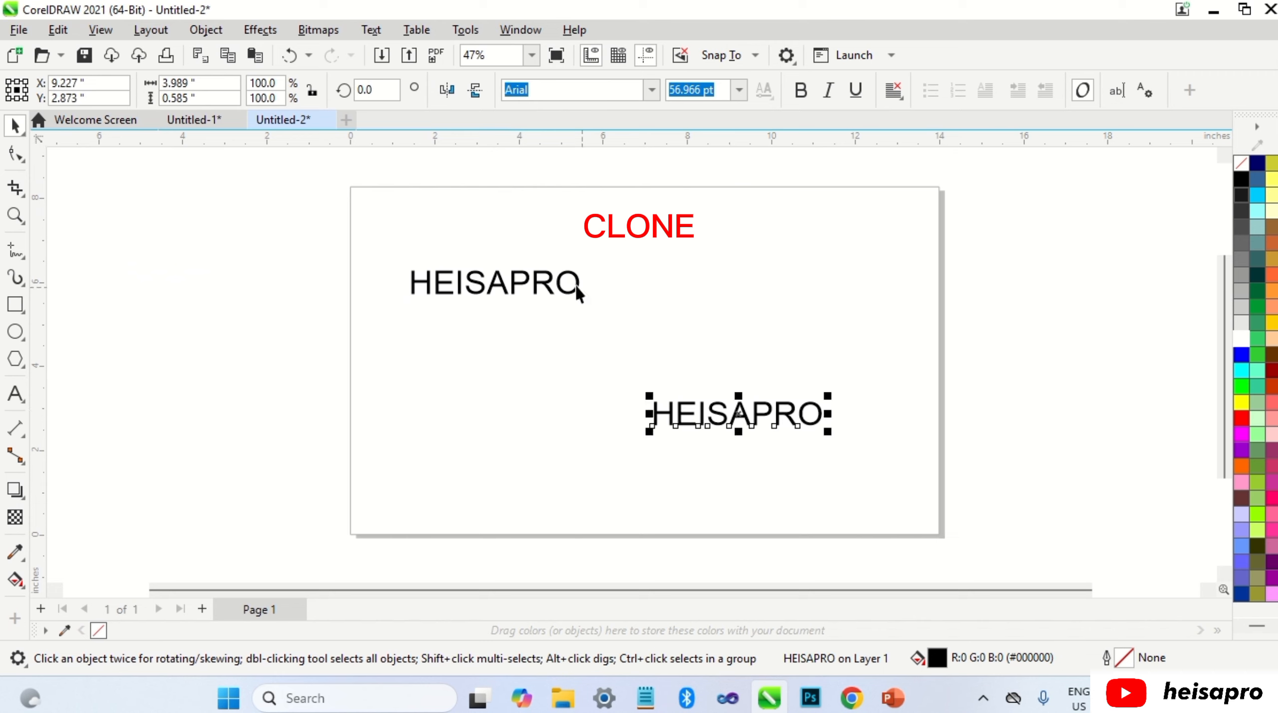
# Step: Skew the original HEISAPRO text slightly to the right, rotate it a little, and undo the transformation
pyautogui.click(575, 290)
pyautogui.click(505, 272)
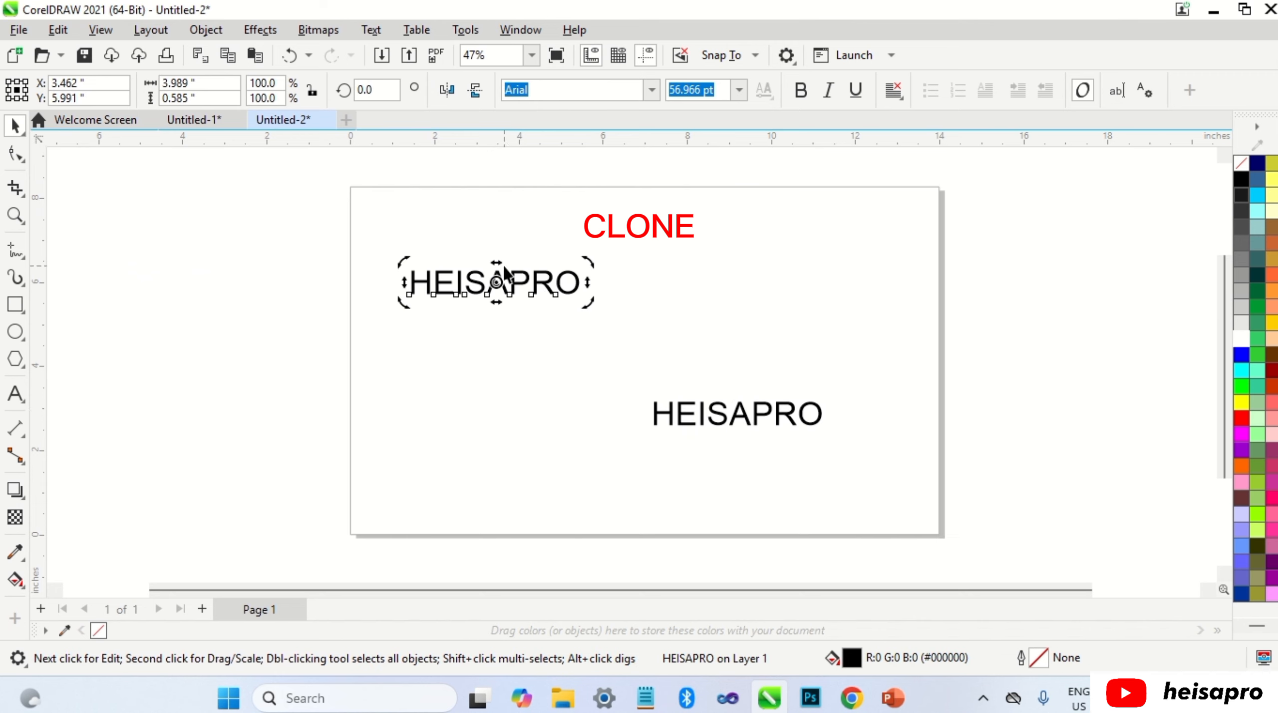
pyautogui.moveTo(496, 262); pyautogui.dragTo(500, 262)
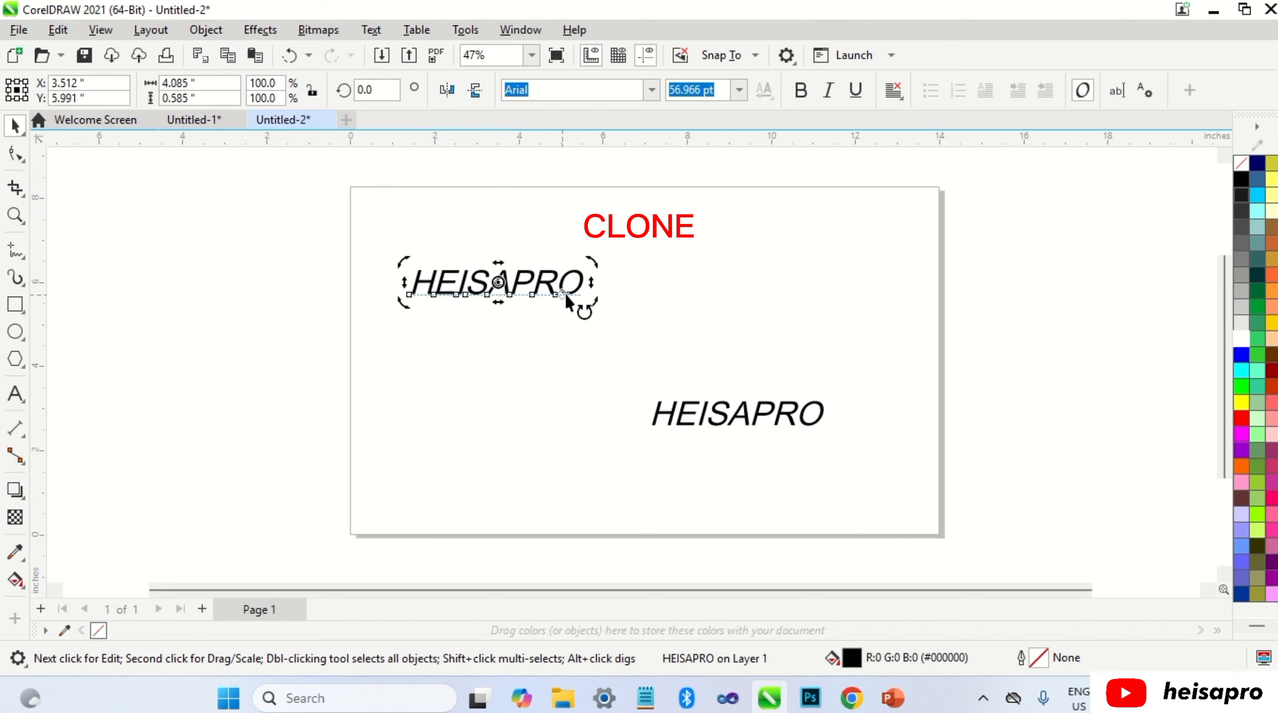
pyautogui.moveTo(597, 311); pyautogui.dragTo(591, 327)
pyautogui.hotkey('ctrl', 'z')
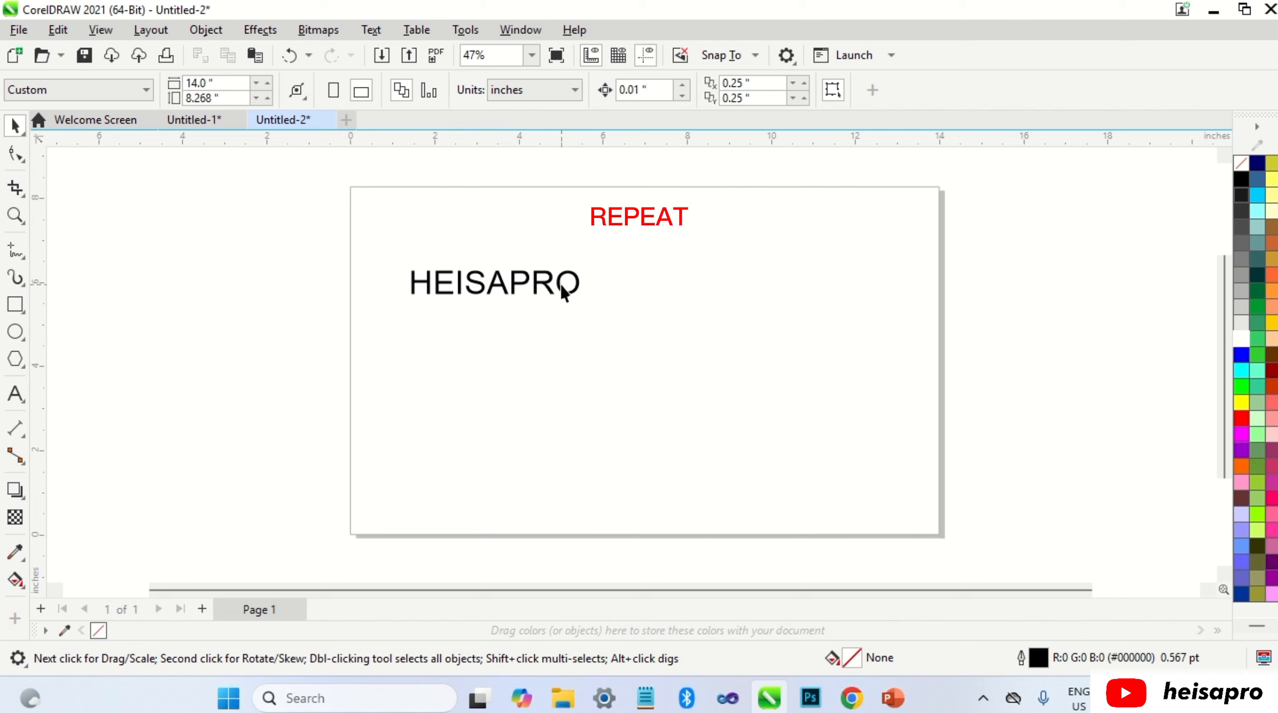
# Step: Place a copy of HEISAPRO diagonally below the original and repeat that copy-and-move operation four times
pyautogui.moveTo(550, 287); pyautogui.dragTo(590, 337)
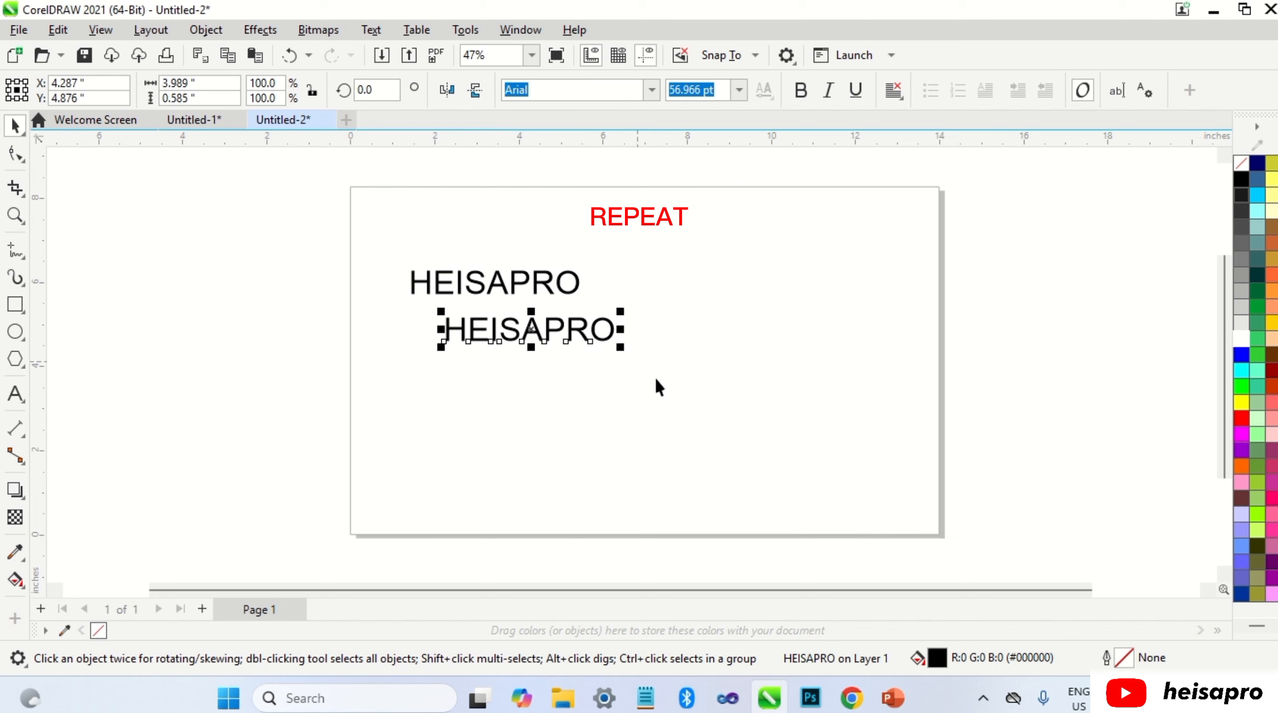
pyautogui.hotkey('ctrl', 'r')
pyautogui.hotkey('ctrl', 'r')
pyautogui.hotkey('ctrl', 'r')
pyautogui.hotkey('ctrl', 'r')
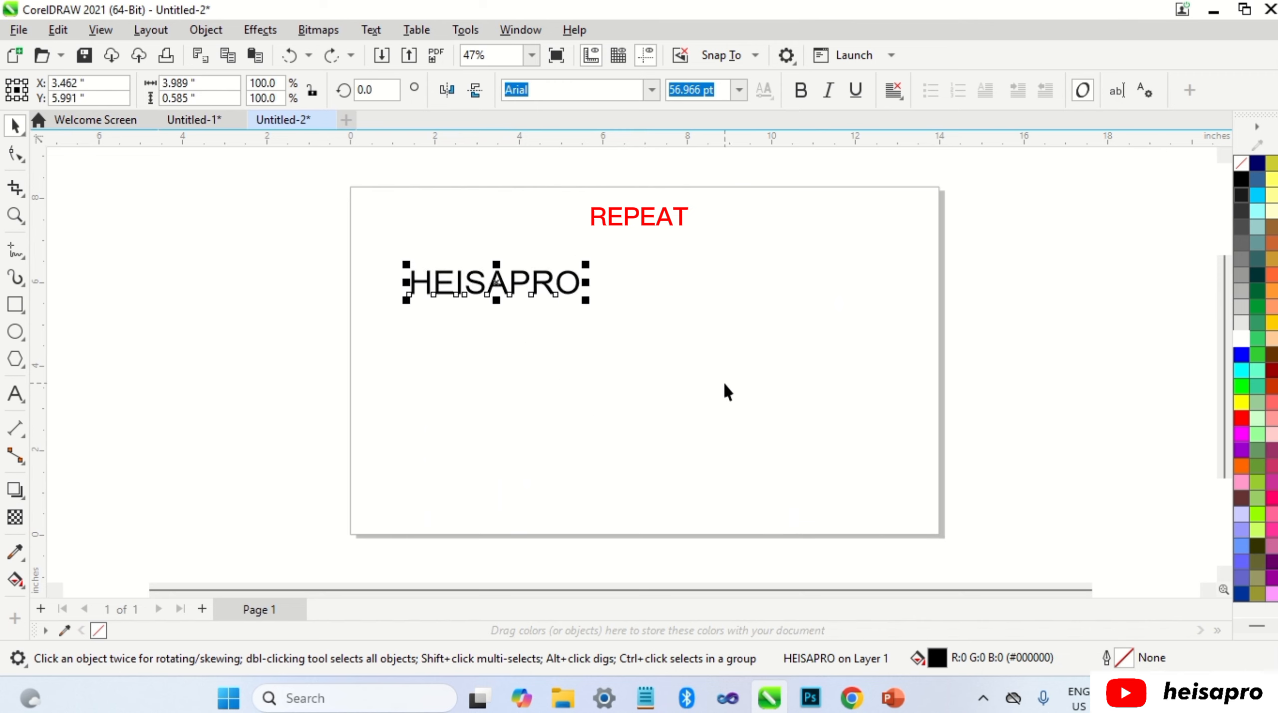
# Step: Scale HEISAPRO up by about 118.5% and skew it slightly to the right, repeating each transformation several times
pyautogui.click(707, 369)
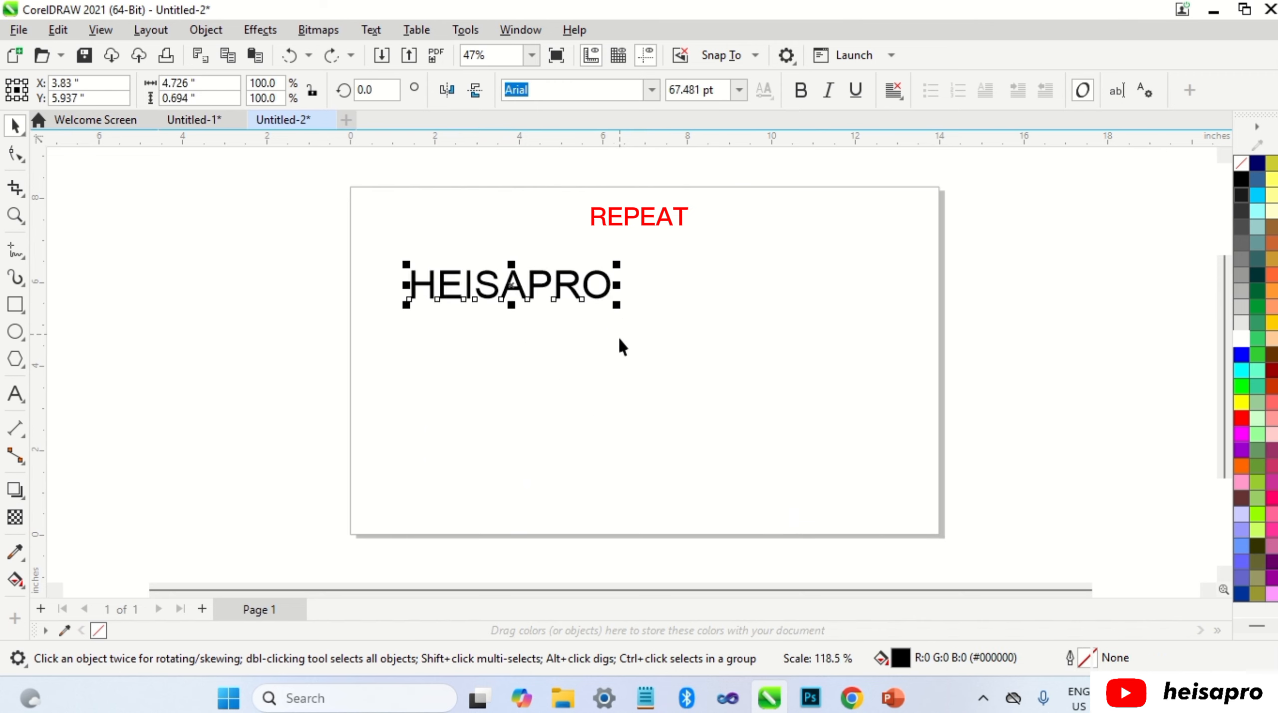
pyautogui.hotkey('ctrl', 'r')
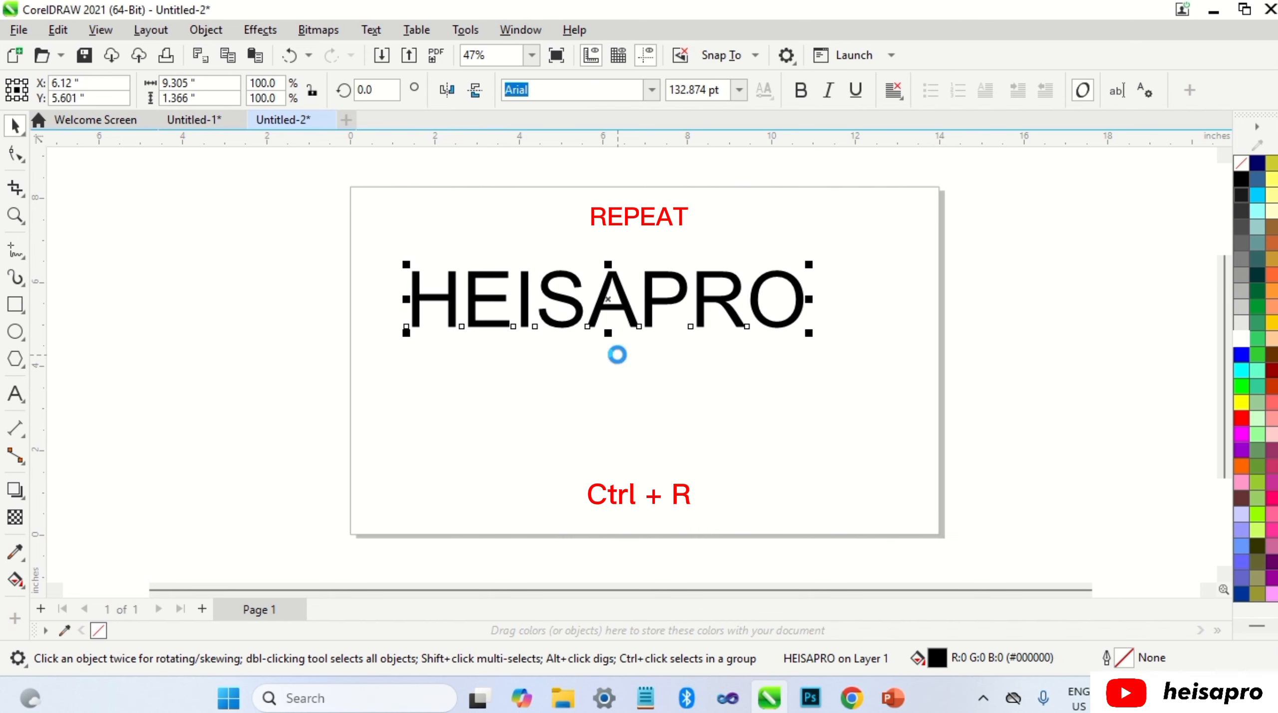
pyautogui.click(642, 310)
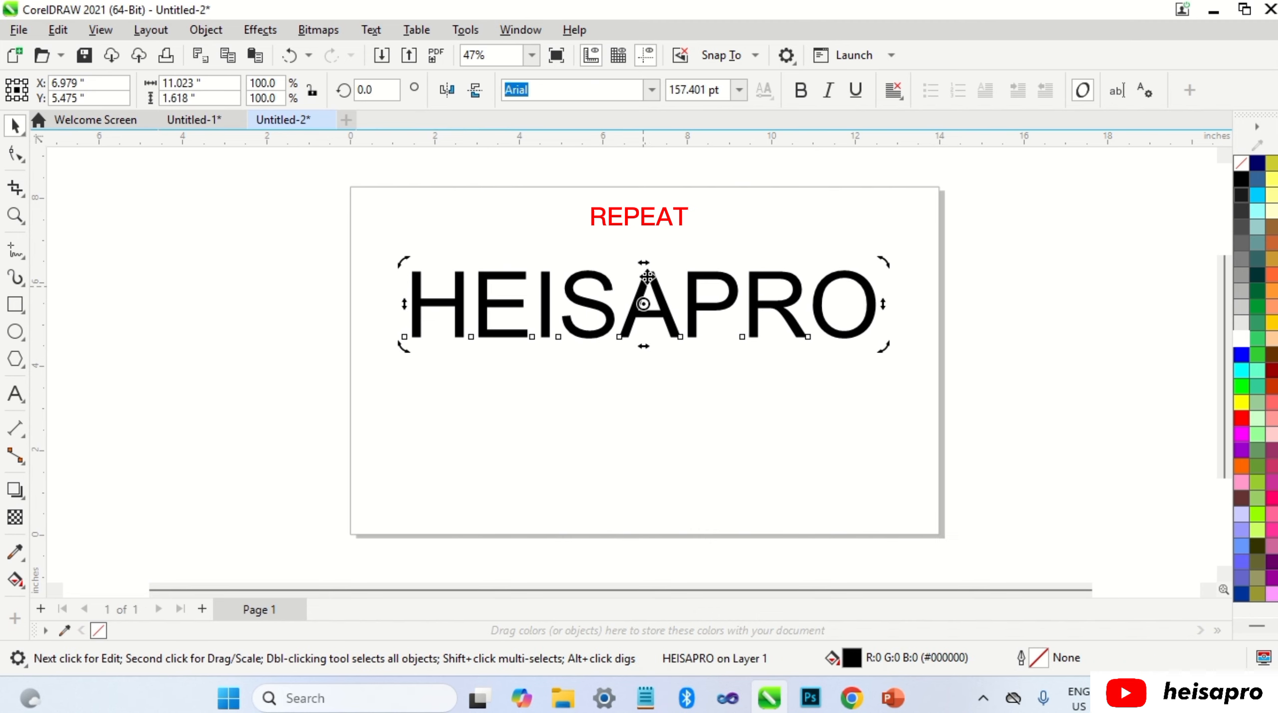
pyautogui.moveTo(644, 263); pyautogui.dragTo(662, 271)
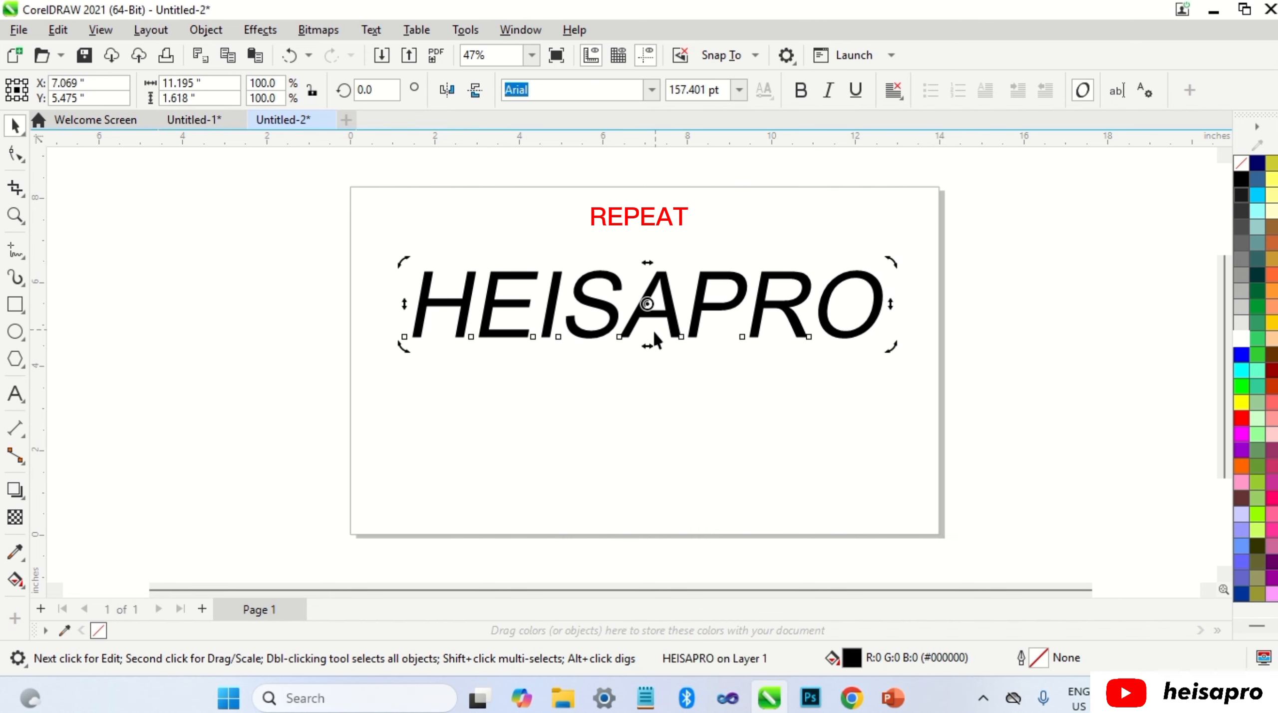
pyautogui.hotkey('ctrl', 'r')
pyautogui.hotkey('ctrl', 'r')
pyautogui.hotkey('ctrl', 'r')
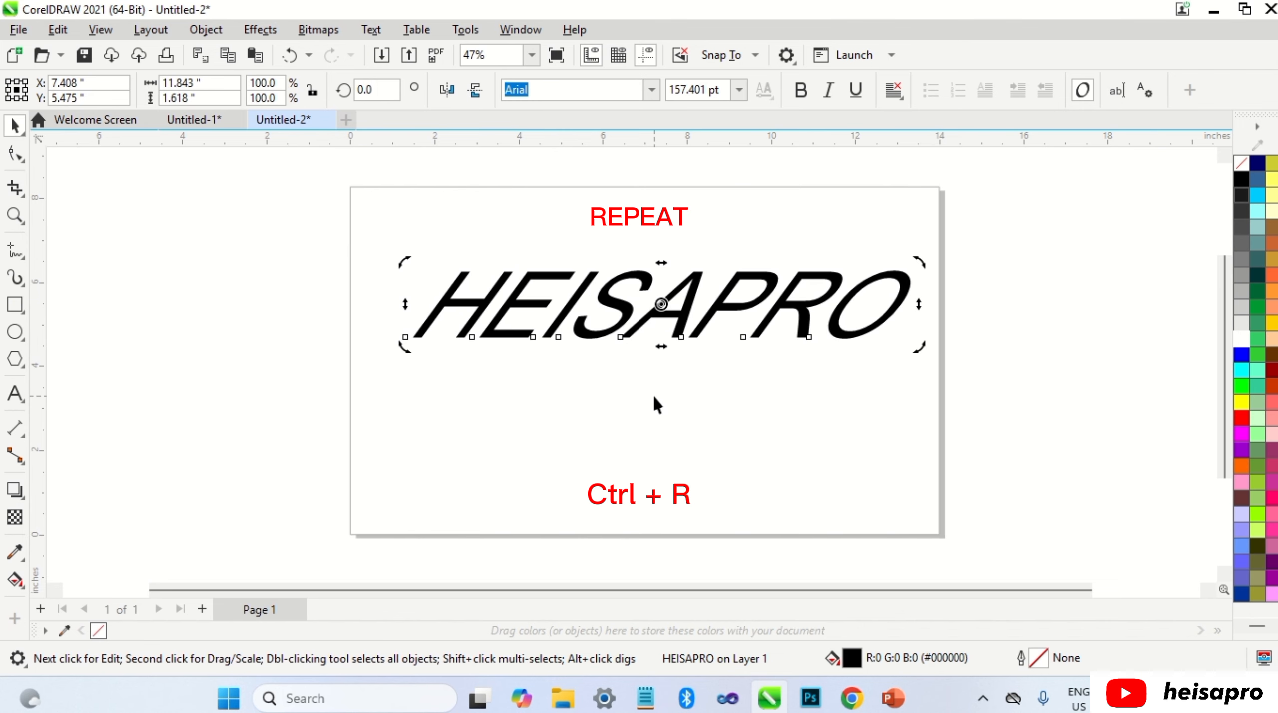
# Step: Rotate the skewed HEISAPRO text about 7.6° clockwise and repeat the rotation twice
pyautogui.moveTo(906, 370); pyautogui.dragTo(897, 387)
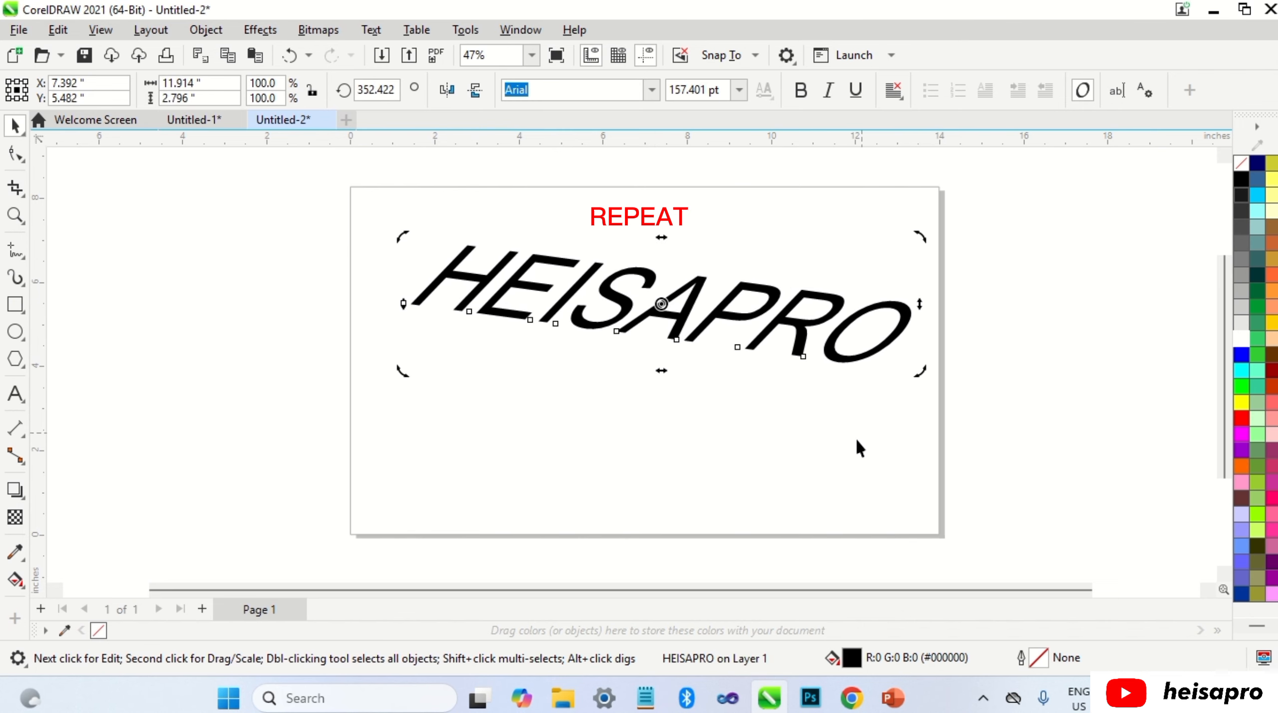
pyautogui.hotkey('ctrl', 'r')
pyautogui.hotkey('ctrl', 'r')
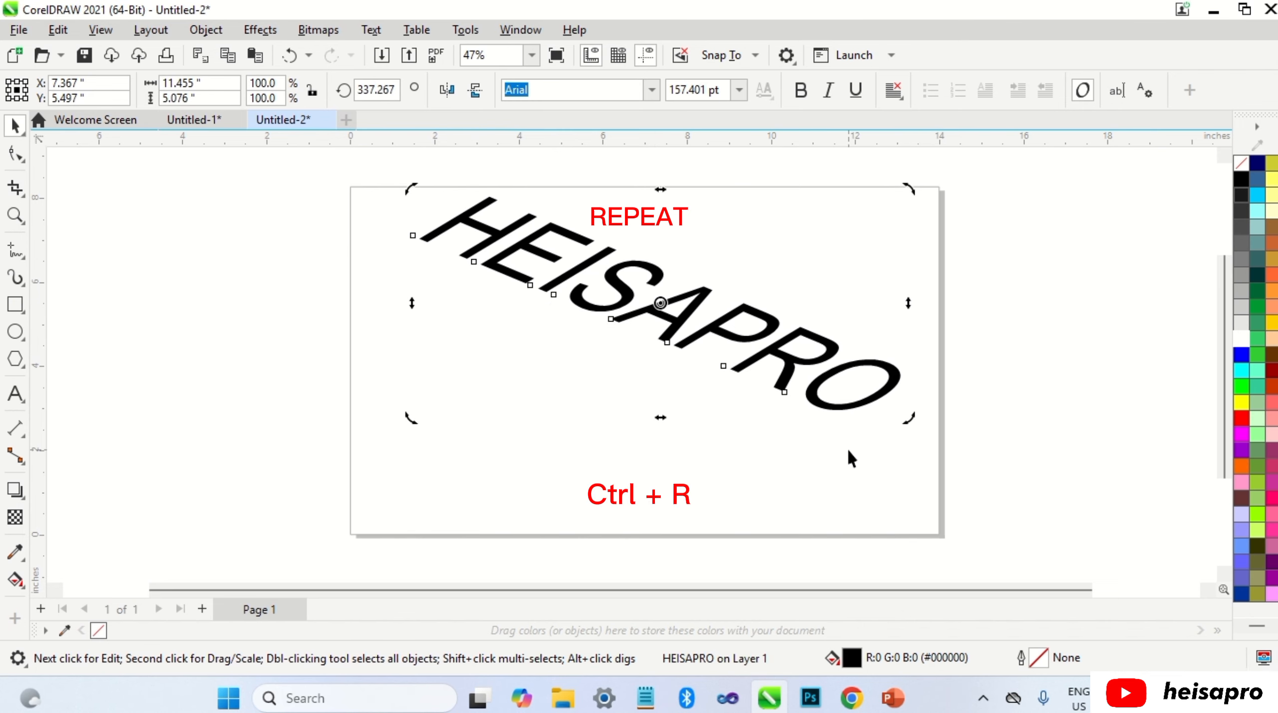
pyautogui.click(850, 457)
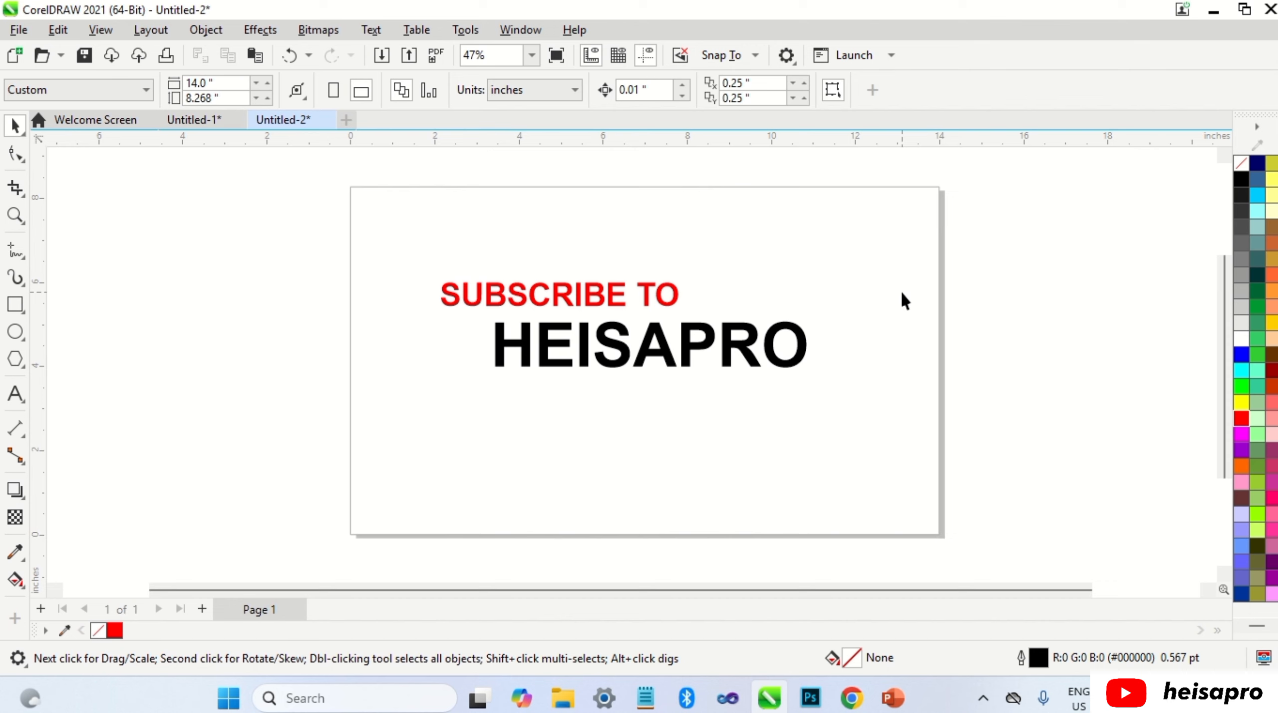
# Step: Mirror the red SUBSCRIBE TO text horizontally and vertically, and reverse both mirrorings
pyautogui.click(656, 296)
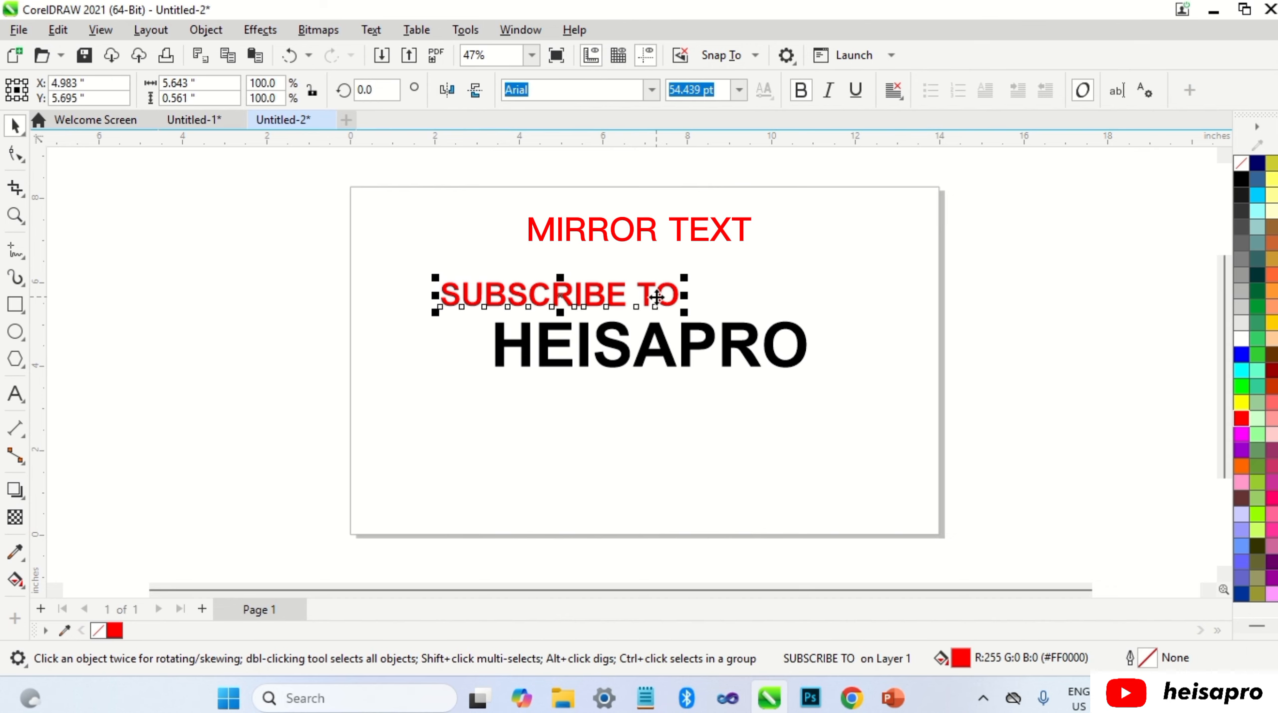
pyautogui.click(448, 91)
pyautogui.click(470, 90)
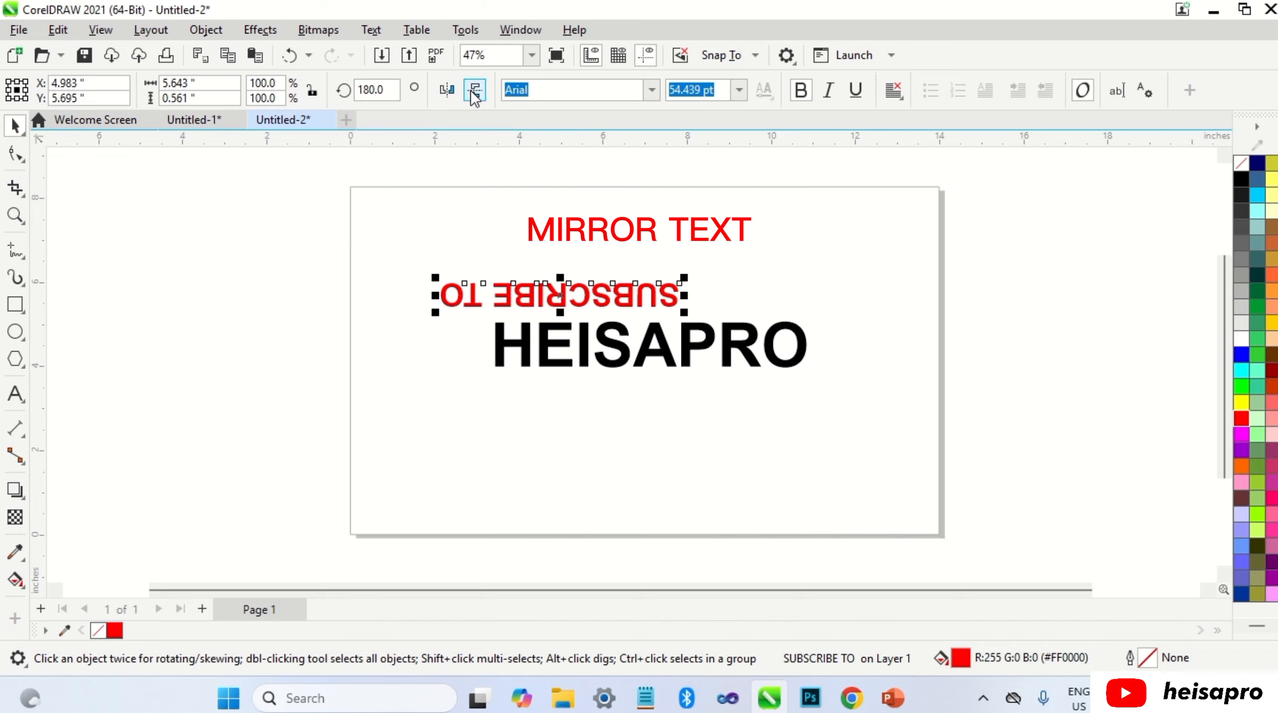
pyautogui.click(470, 90)
pyautogui.click(454, 91)
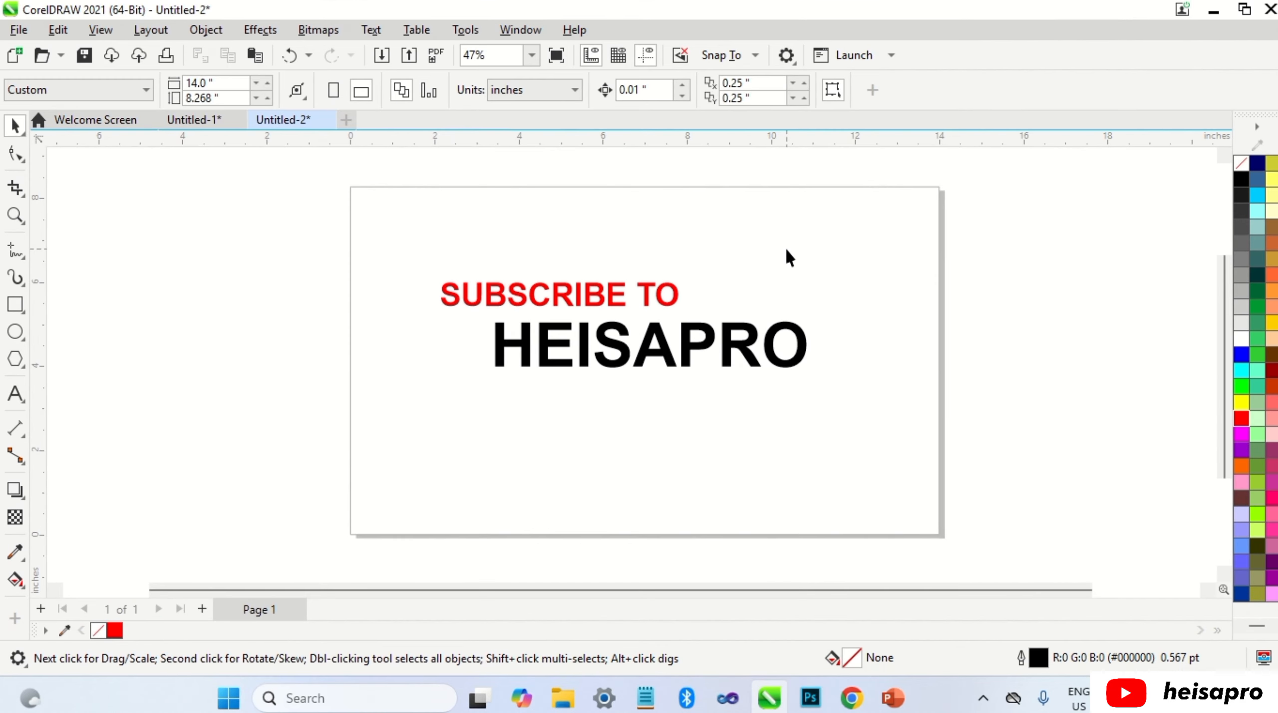
# Step: Select SUBSCRIBE TO and HEISAPRO together and align their left edges
pyautogui.click(662, 294)
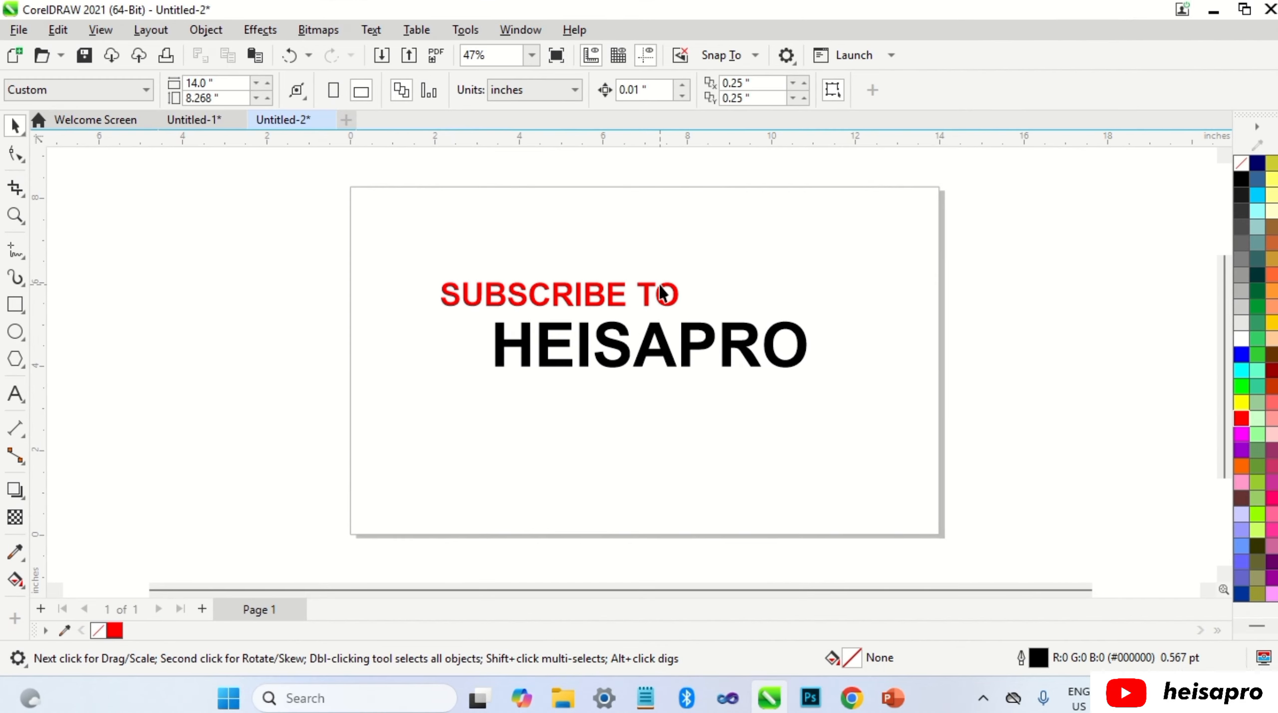
pyautogui.keyDown('shift'); pyautogui.click(651, 346); pyautogui.keyUp('shift')
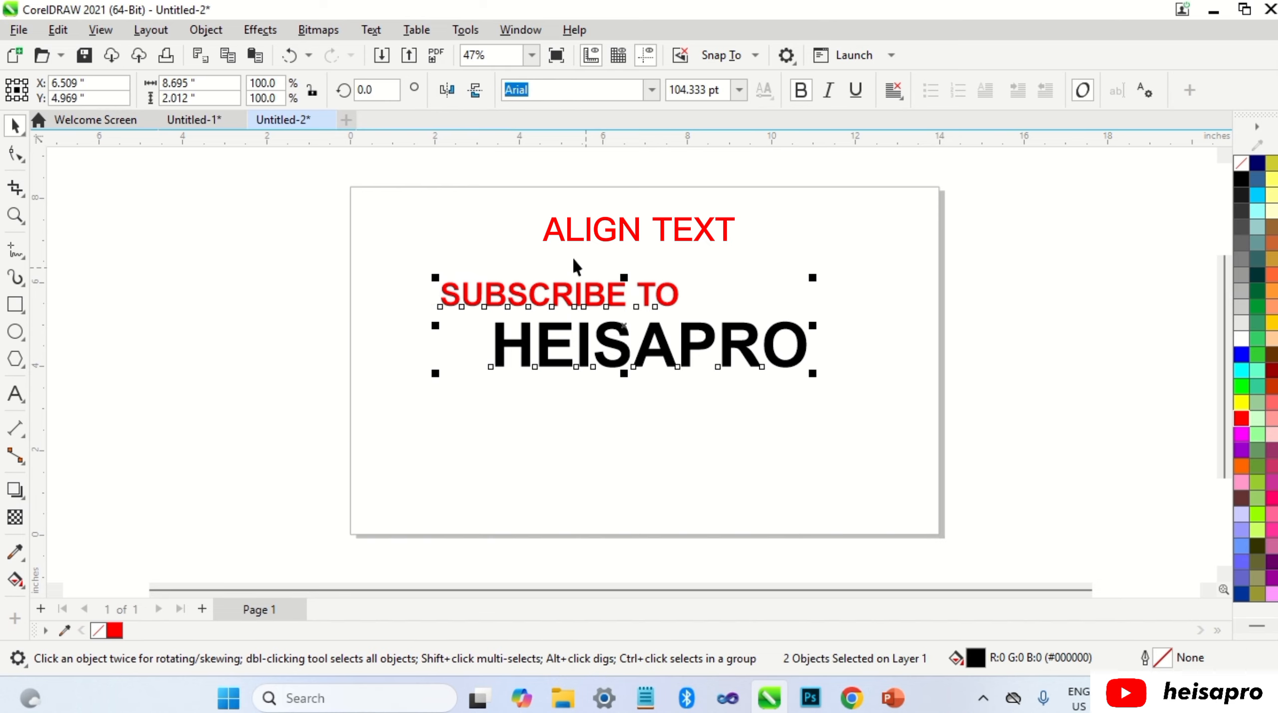
pyautogui.click(216, 35)
pyautogui.moveTo(318, 248)
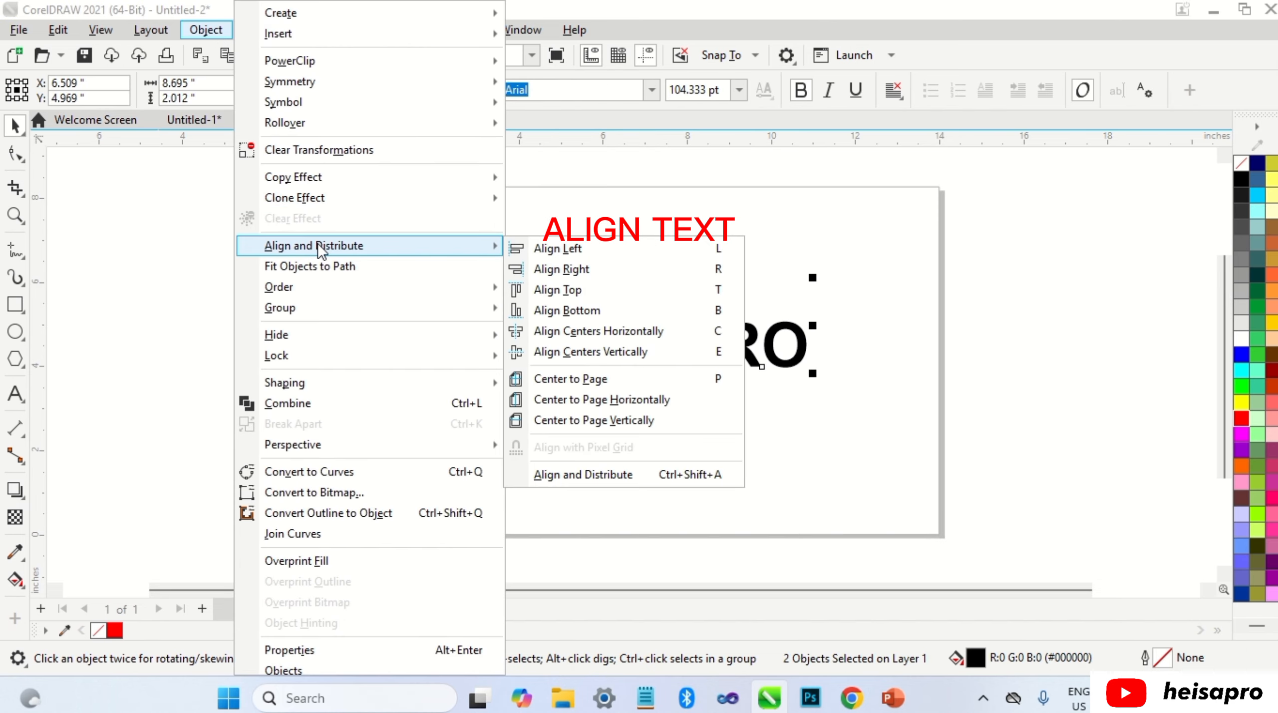
pyautogui.click(549, 250)
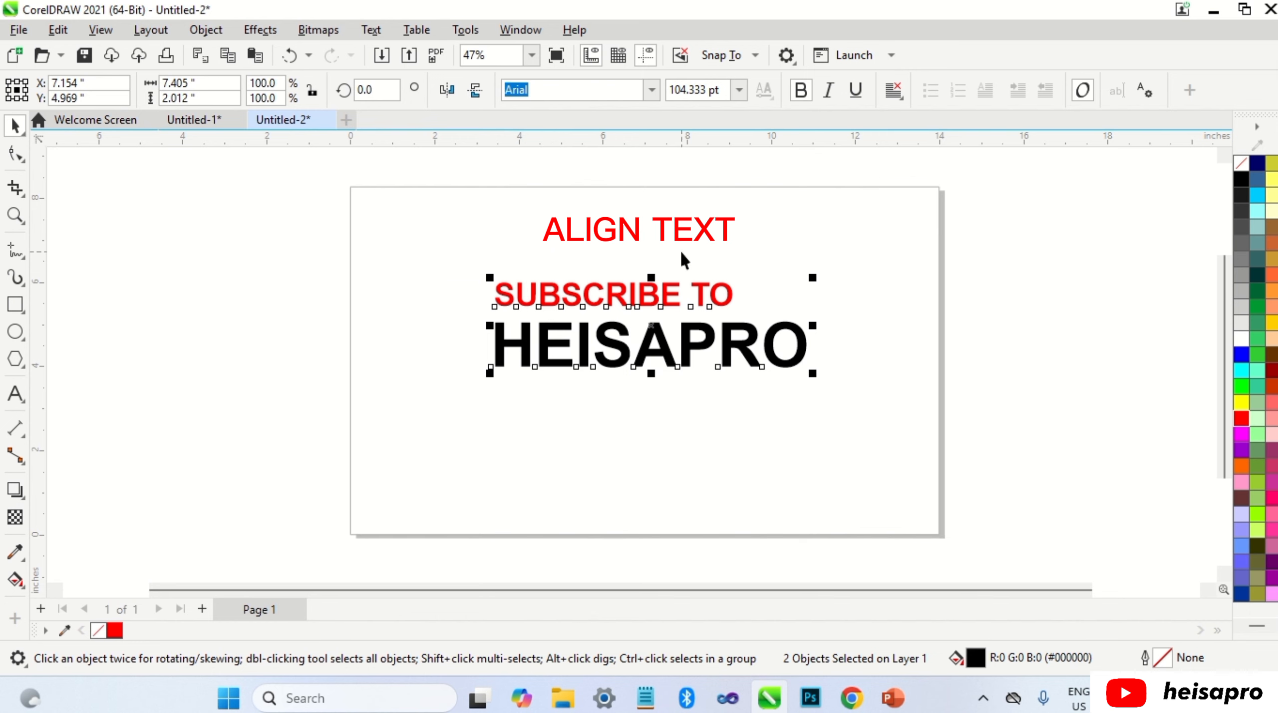
# Step: Align the right edges of SUBSCRIBE TO and HEISAPRO, and undo the alignment
pyautogui.click(218, 34)
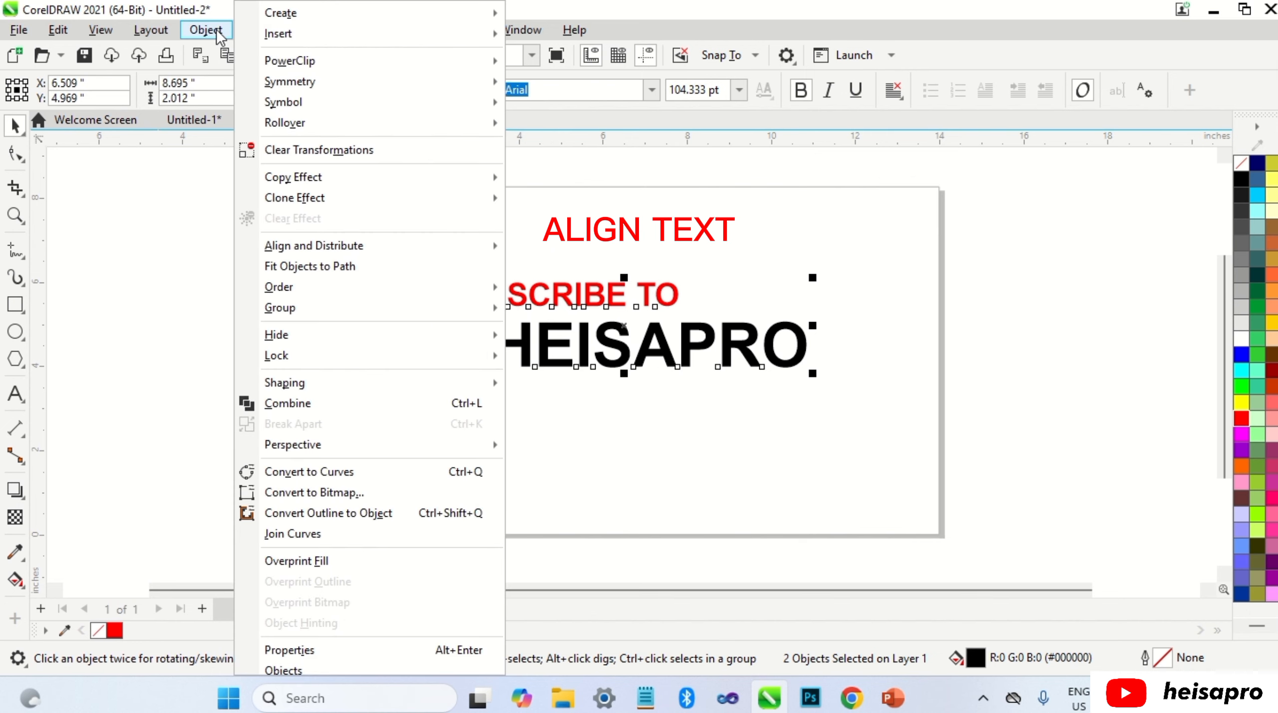
pyautogui.moveTo(360, 249)
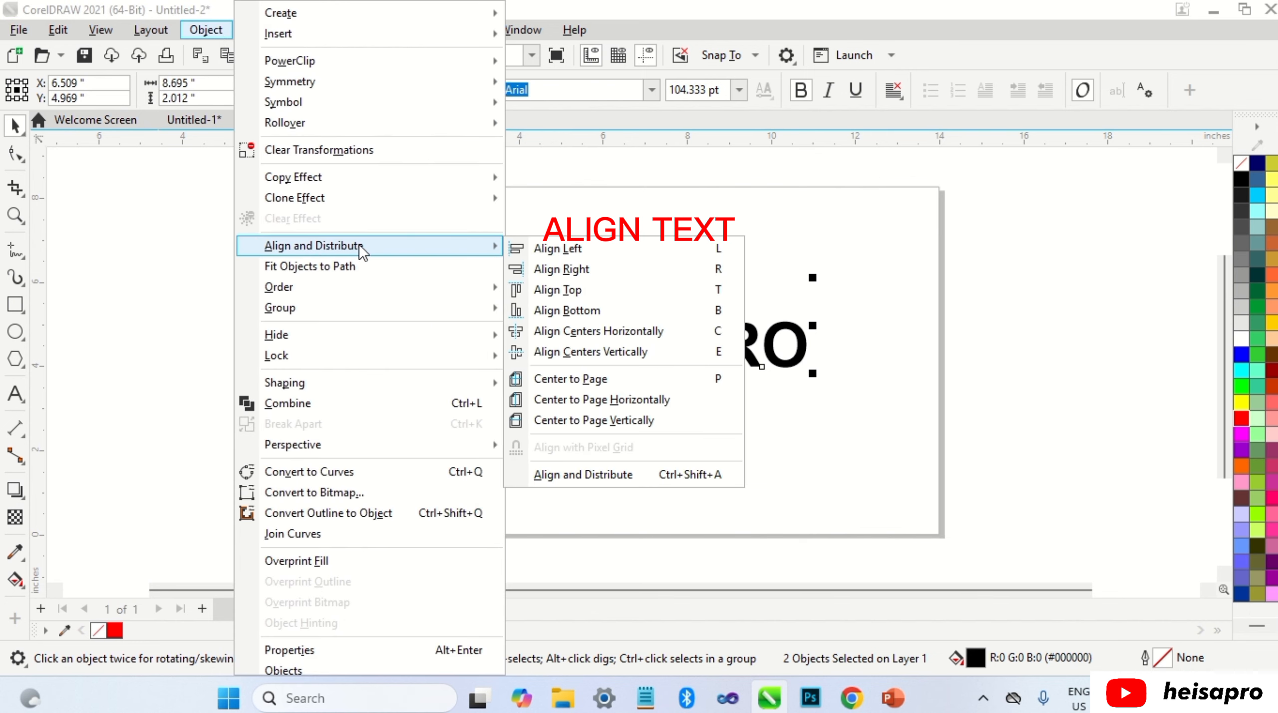
pyautogui.click(548, 270)
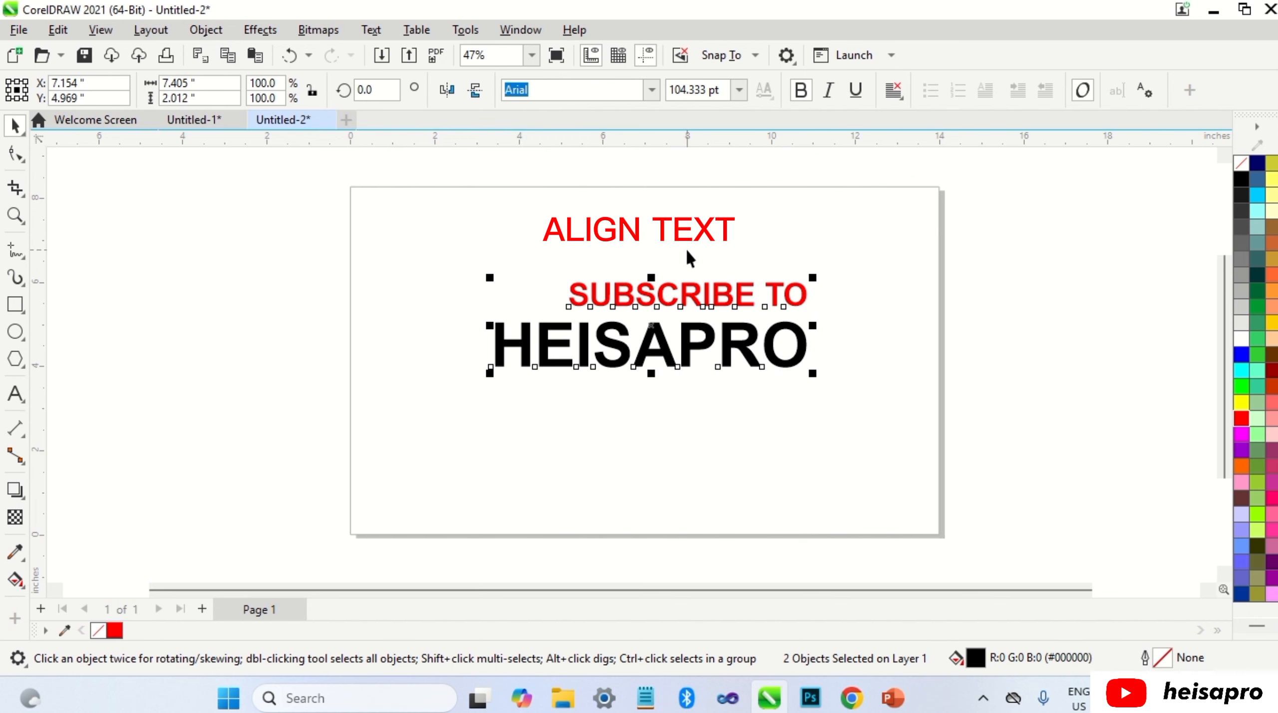
pyautogui.hotkey('ctrl', 'z')
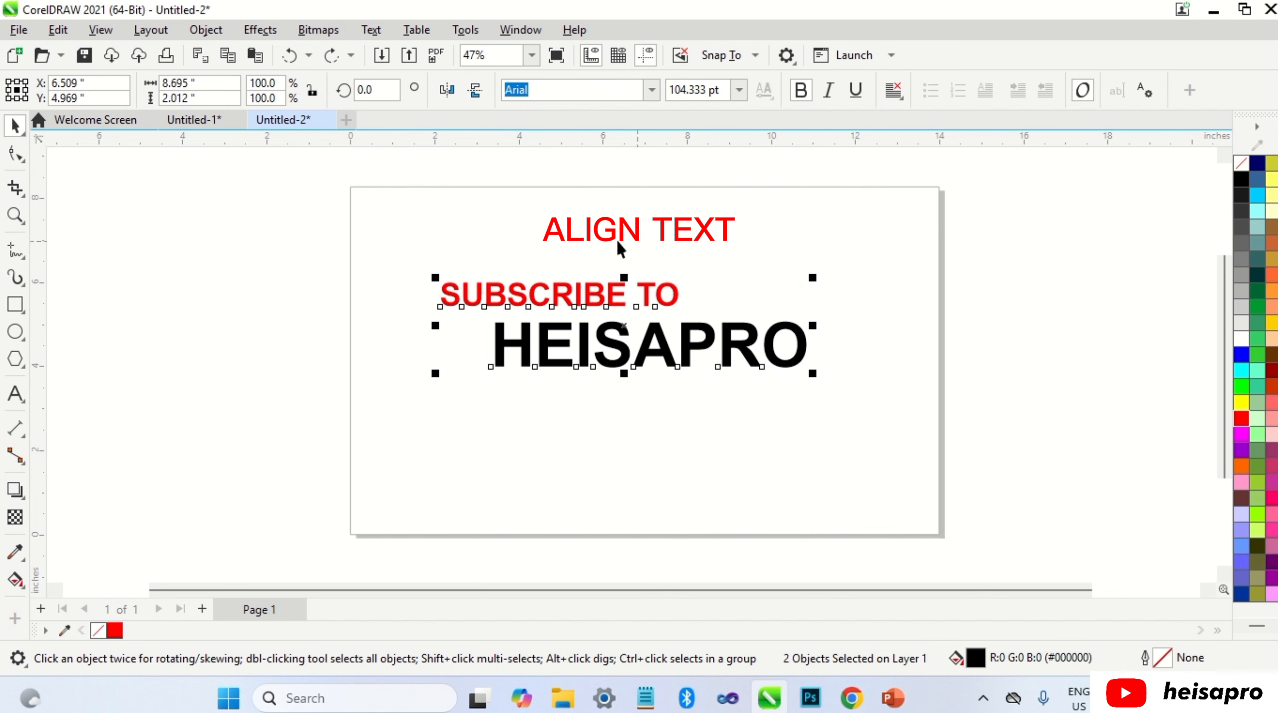
# Step: Align the top edges of SUBSCRIBE TO and HEISAPRO, and undo the alignment
pyautogui.click(224, 31)
pyautogui.moveTo(321, 245)
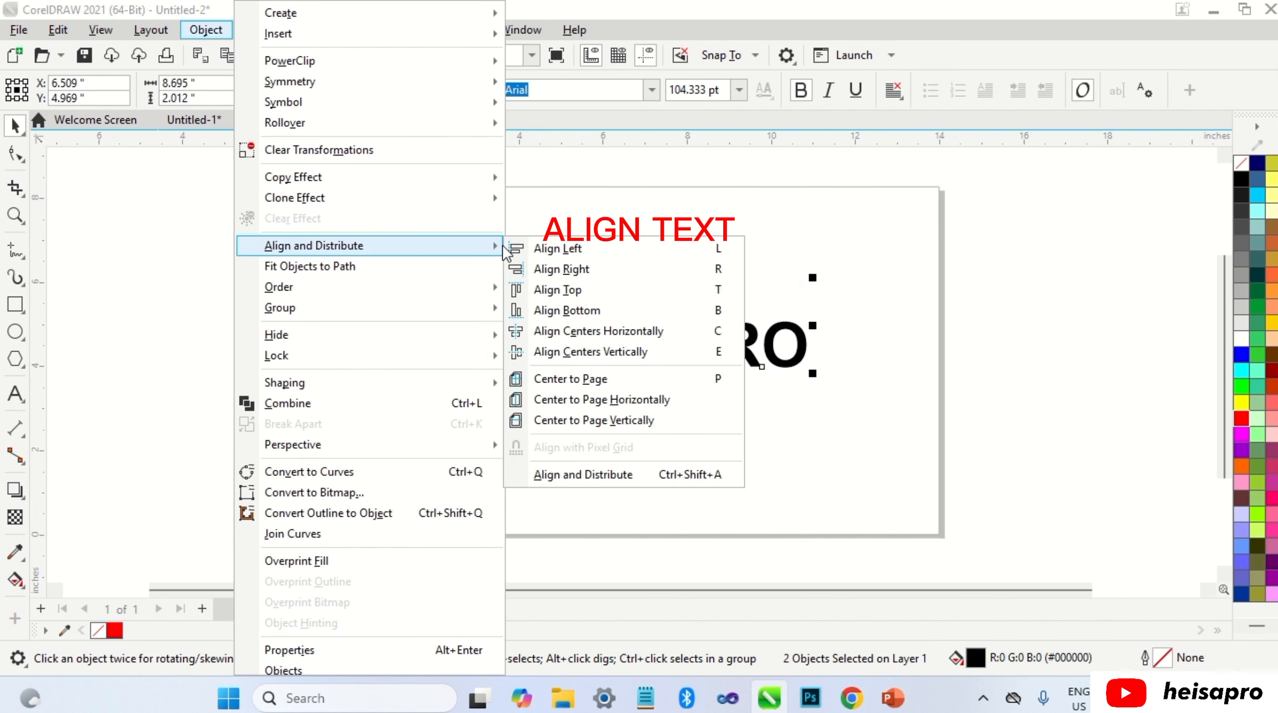
pyautogui.click(559, 290)
pyautogui.click(583, 430)
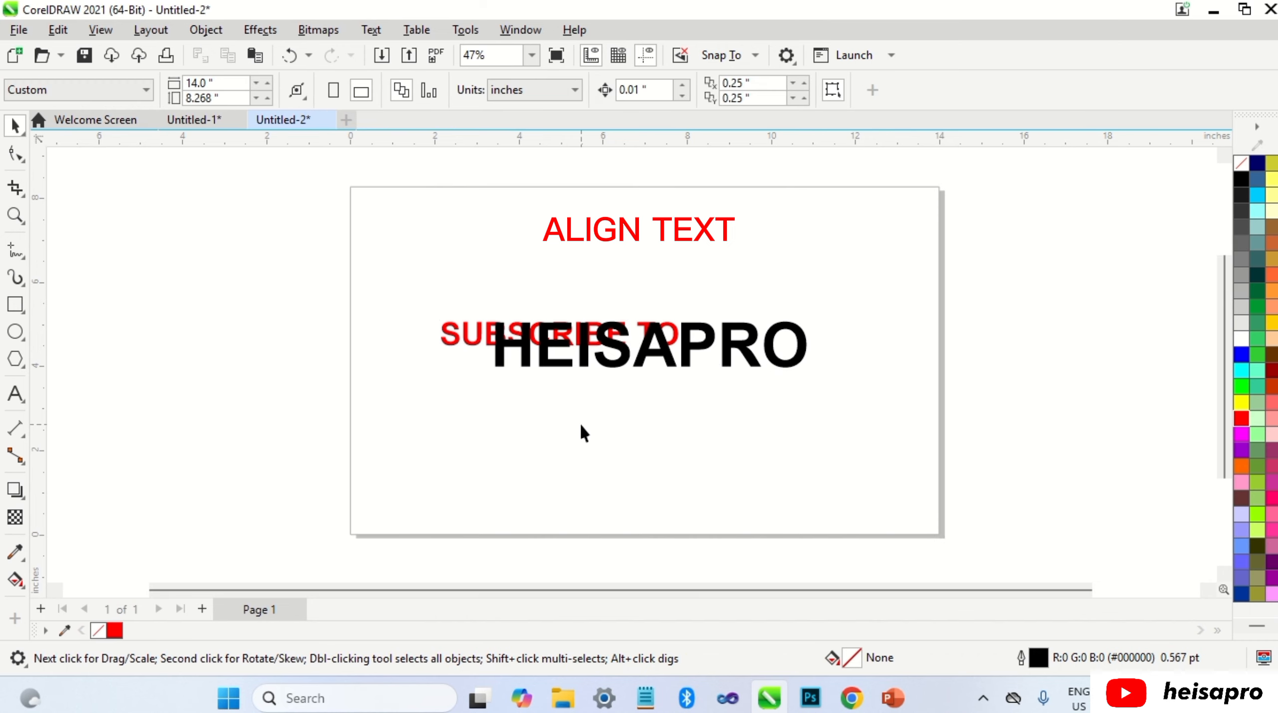
pyautogui.hotkey('ctrl', 'z')
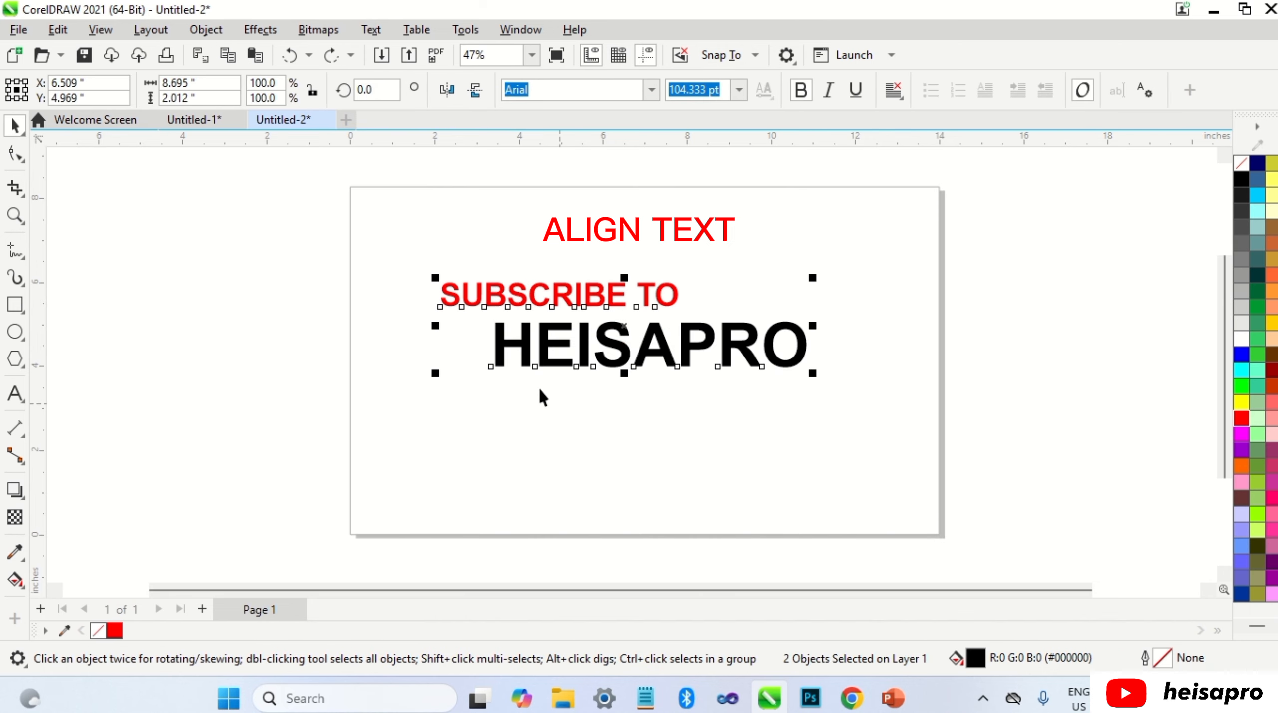
# Step: Align the bottom edges of SUBSCRIBE TO and HEISAPRO, and undo the alignment
pyautogui.click(222, 31)
pyautogui.moveTo(364, 247)
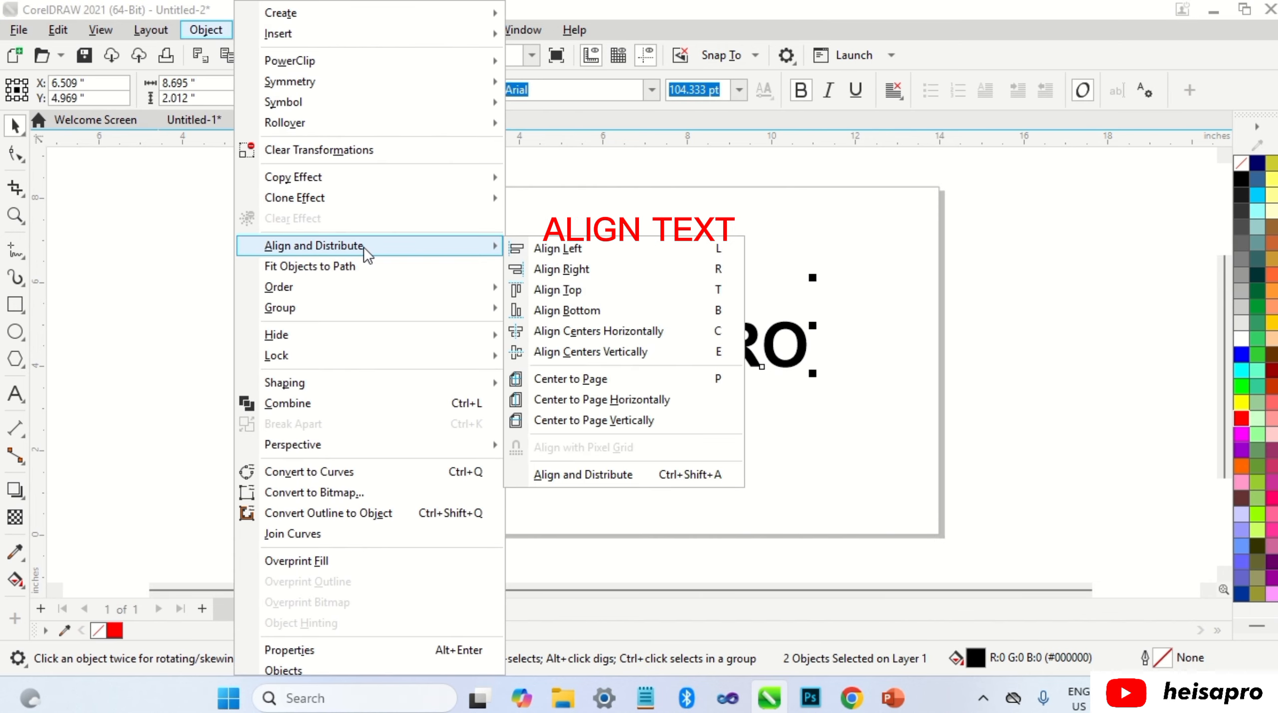
pyautogui.click(580, 308)
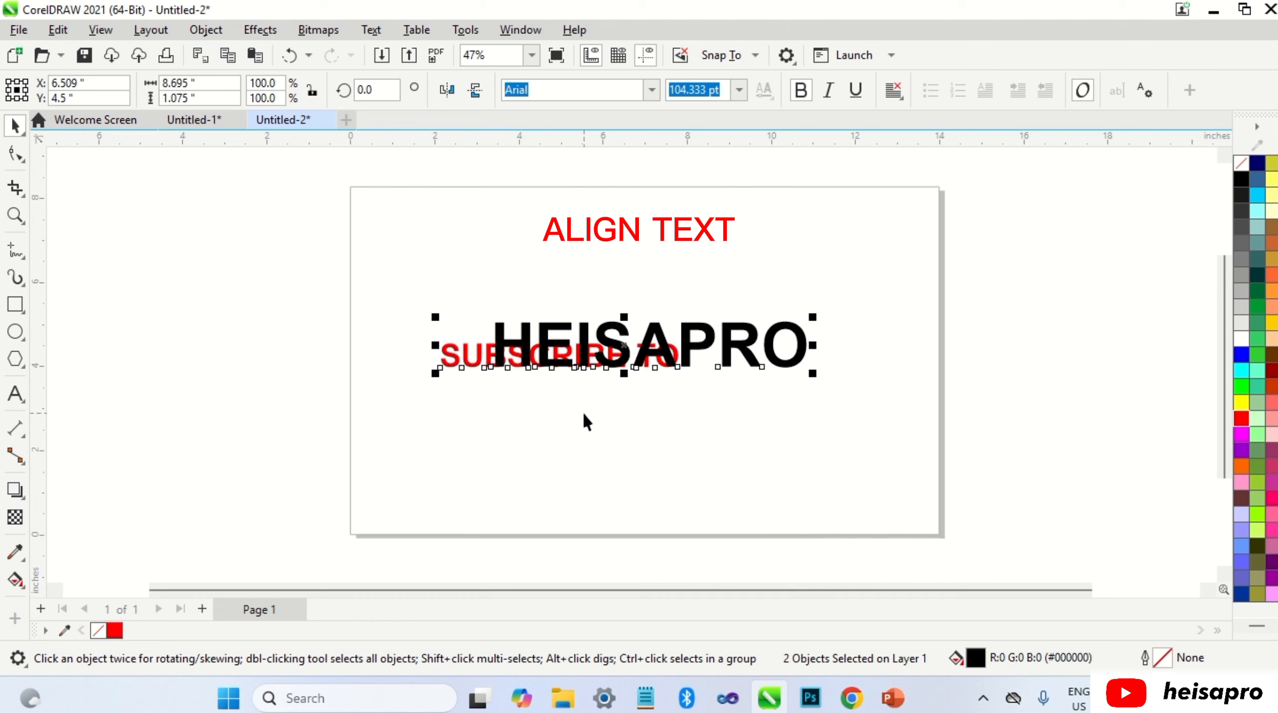
pyautogui.hotkey('ctrl', 'z')
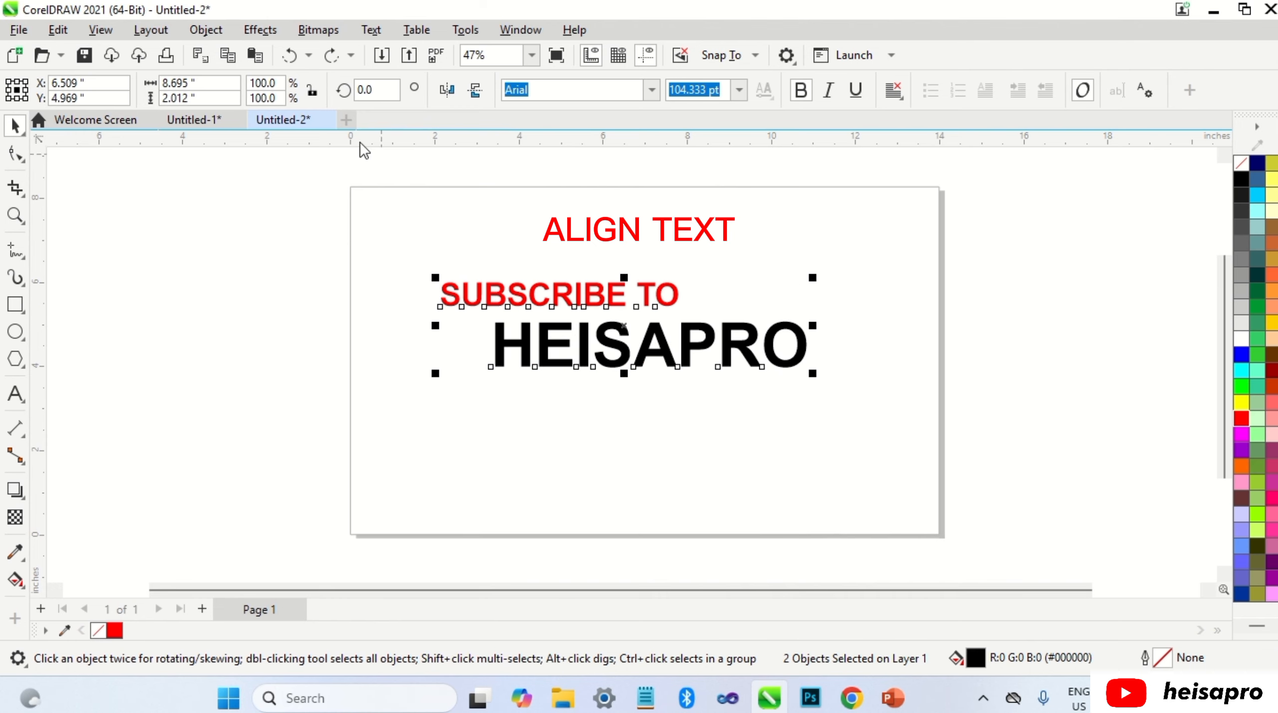
# Step: Align the centers of SUBSCRIBE TO and HEISAPRO horizontally, and undo the alignment
pyautogui.click(223, 28)
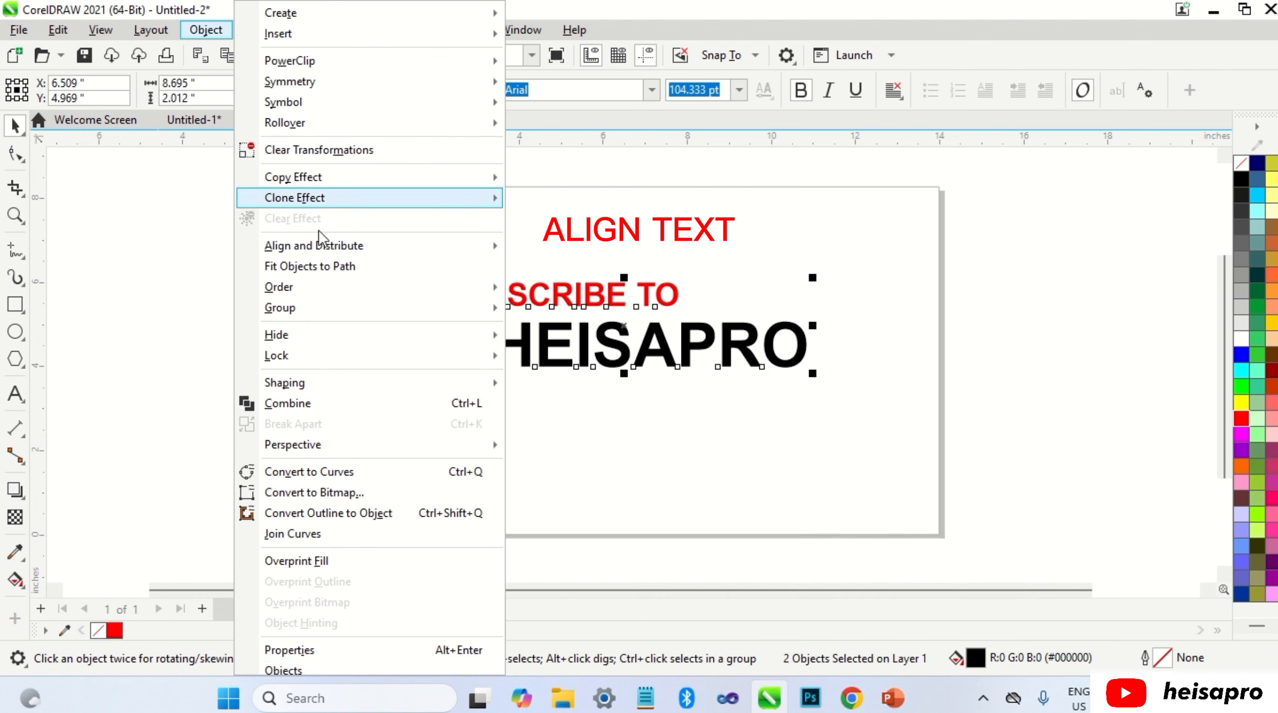
pyautogui.moveTo(325, 241)
pyautogui.click(570, 331)
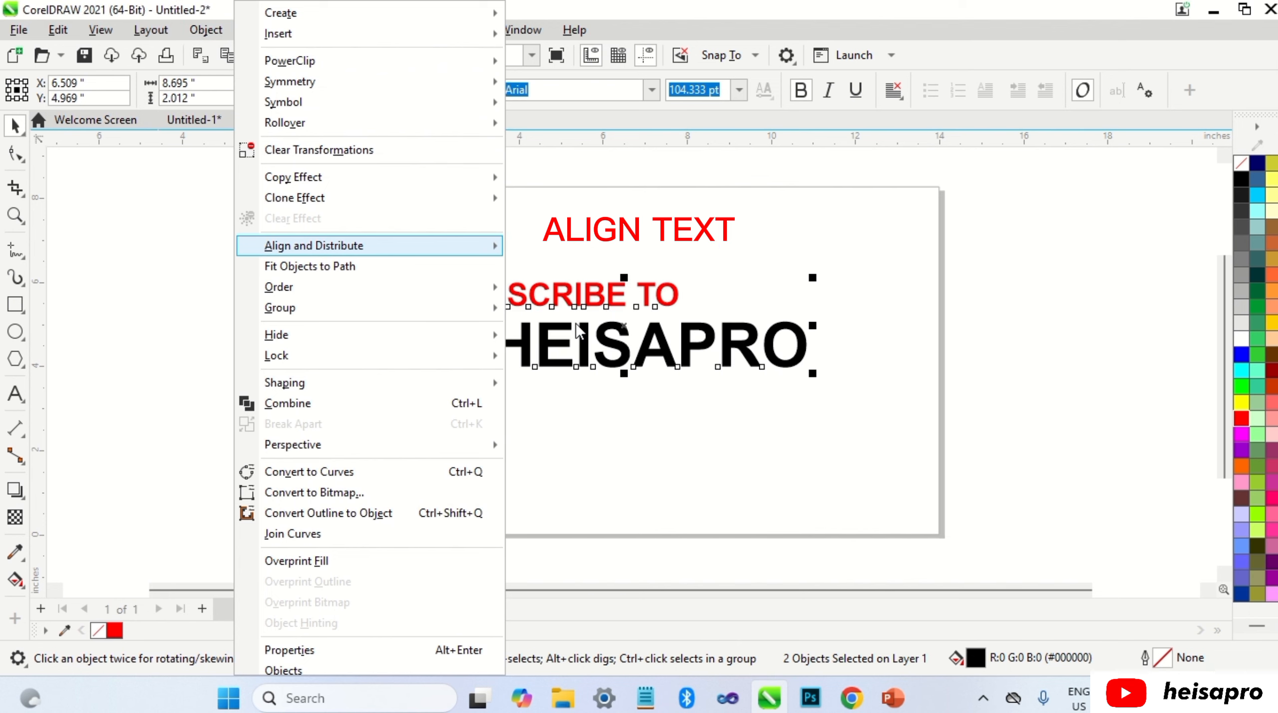
pyautogui.hotkey('ctrl', 'z')
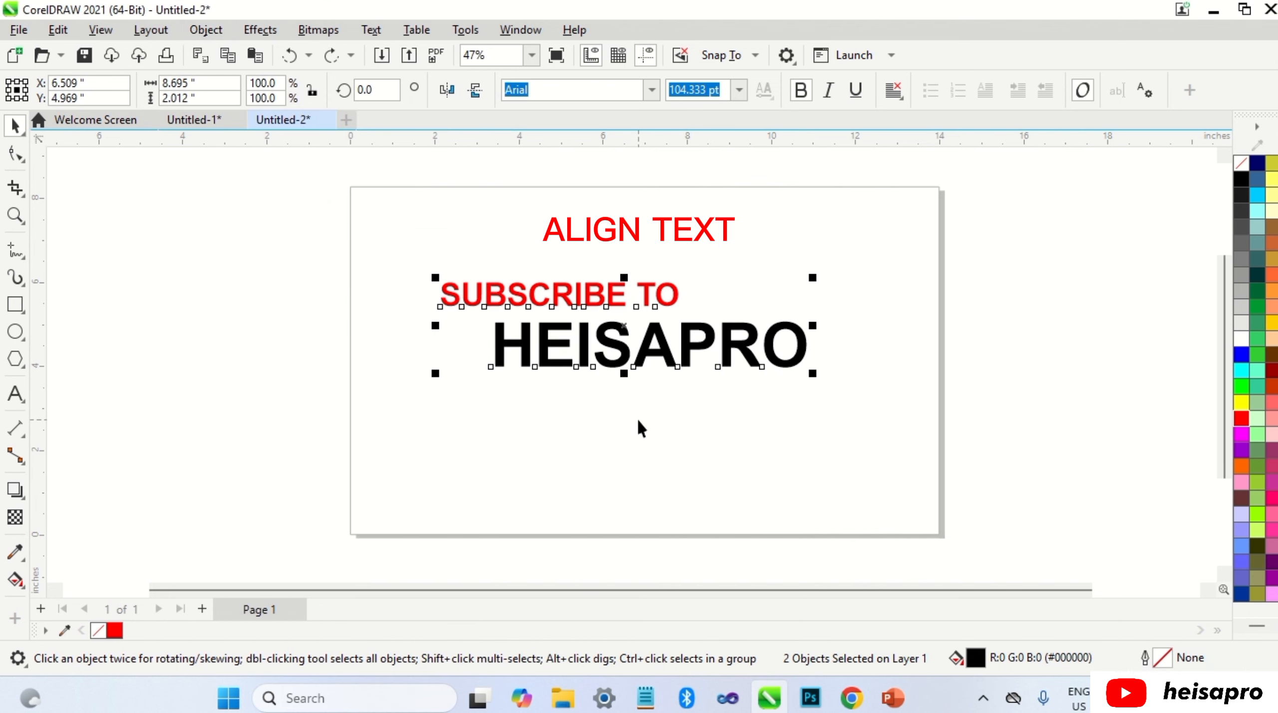
# Step: Align the centers of SUBSCRIBE TO and HEISAPRO vertically, and clear the selection
pyautogui.click(205, 30)
pyautogui.moveTo(385, 250)
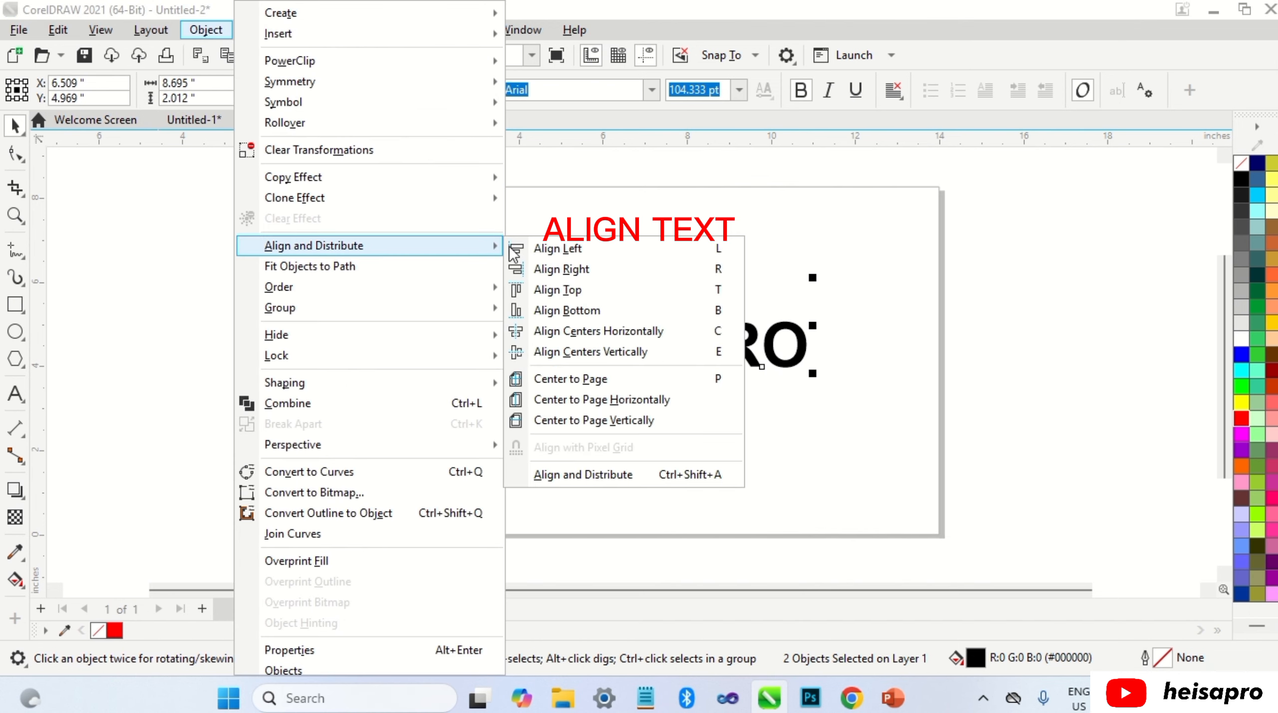
pyautogui.click(592, 351)
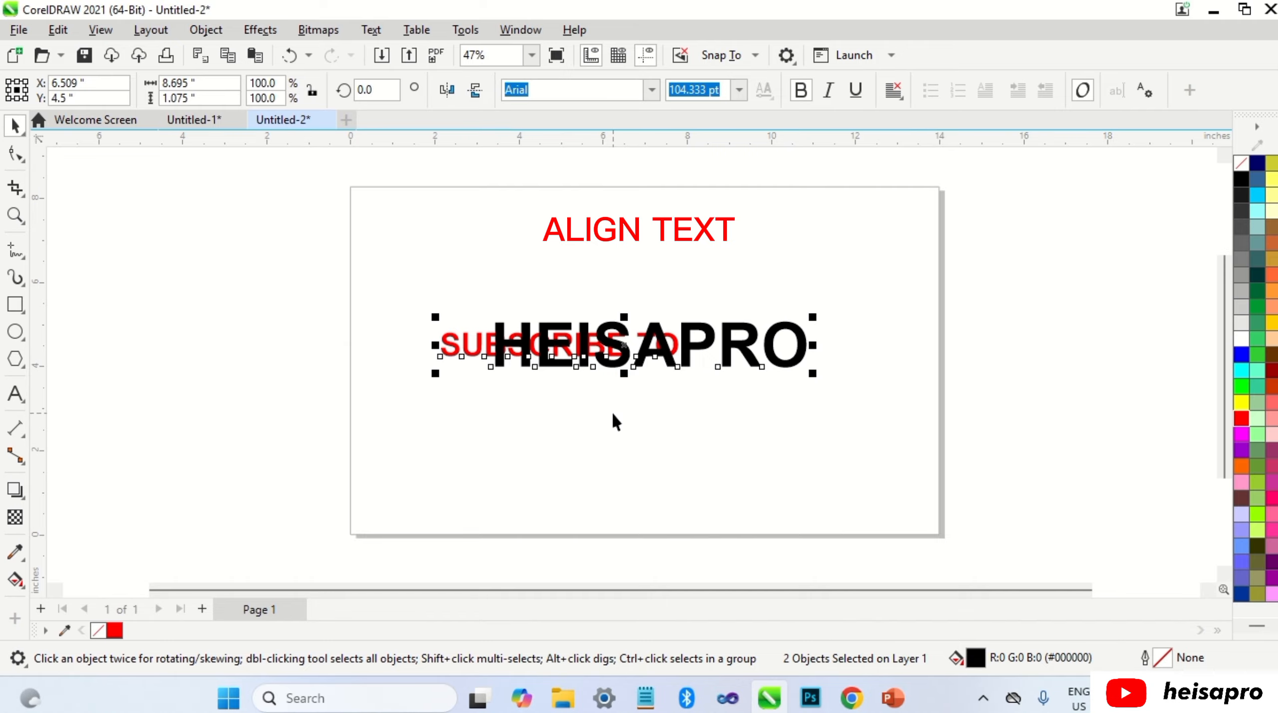
pyautogui.click(613, 414)
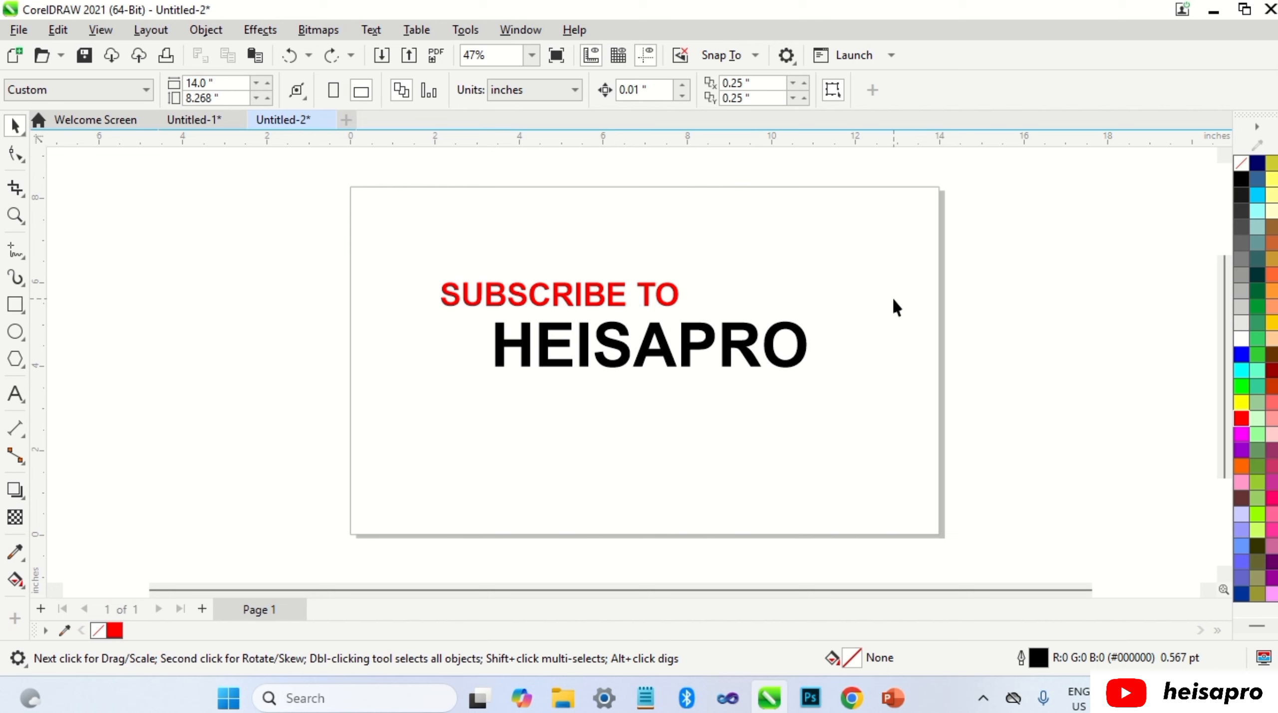
# Step: Center HEISAPRO on the page, undo the move, and center it on the page again
pyautogui.click(792, 326)
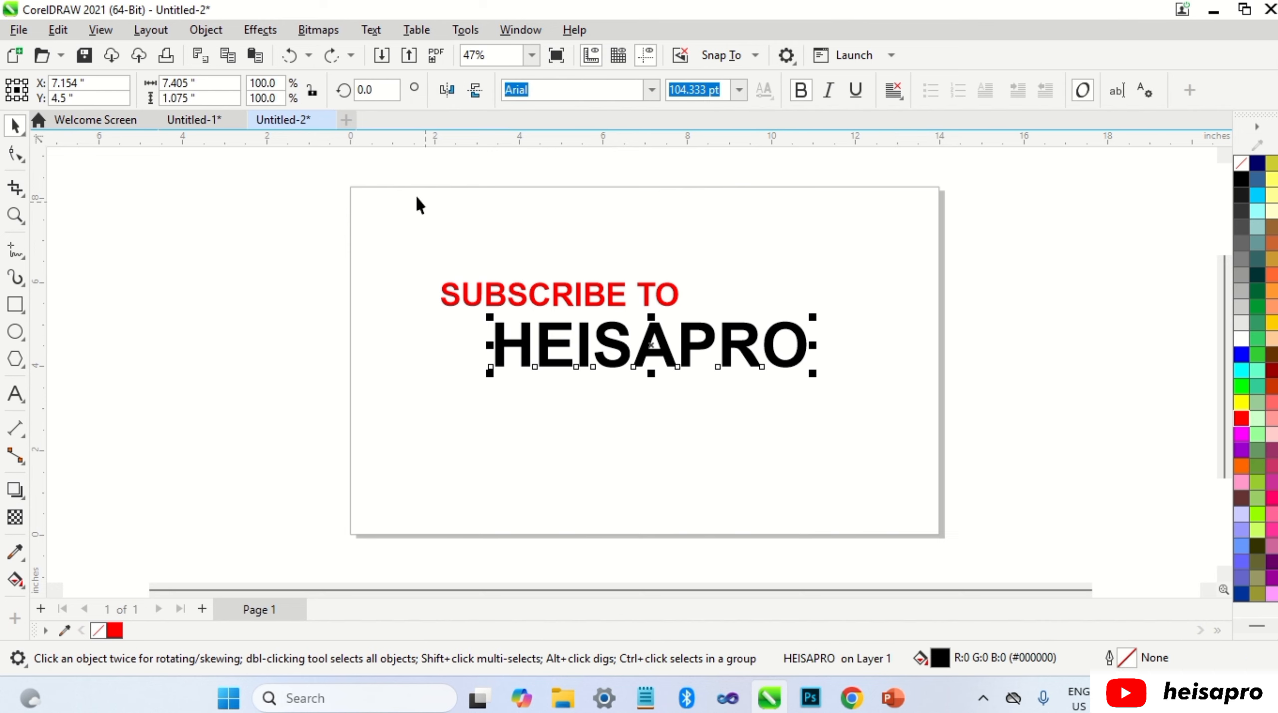
pyautogui.click(196, 35)
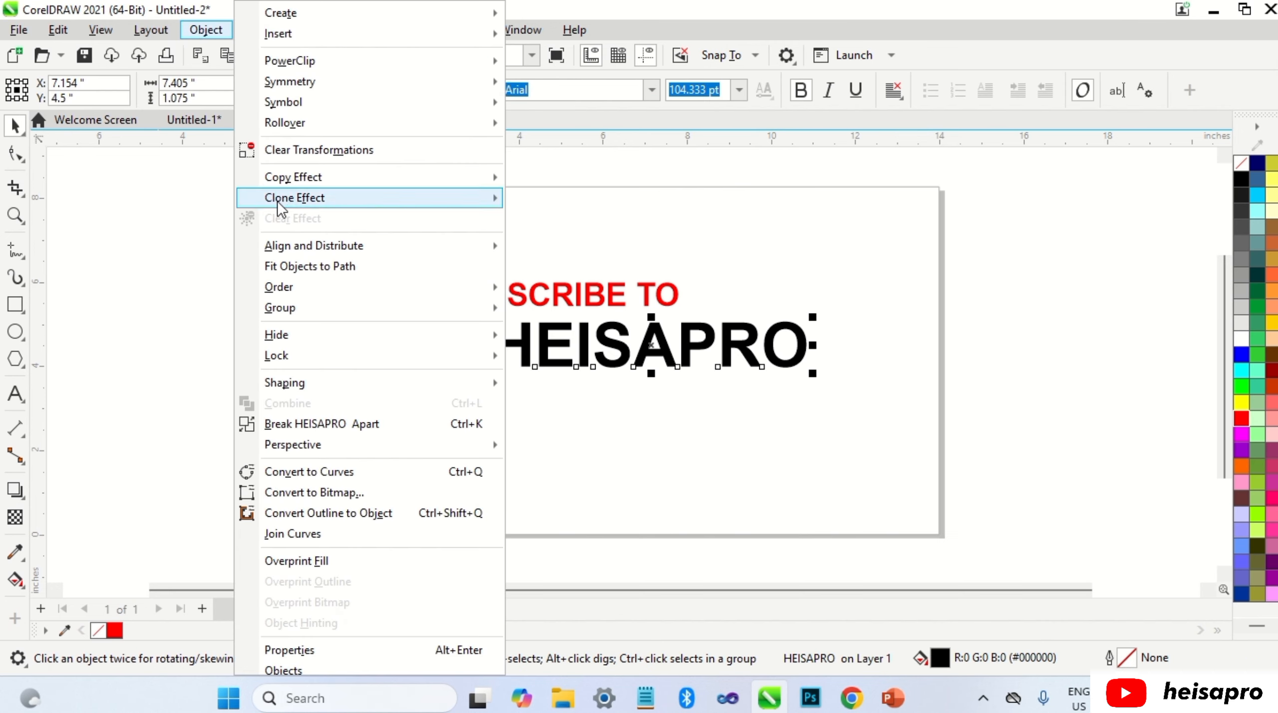
pyautogui.moveTo(304, 246)
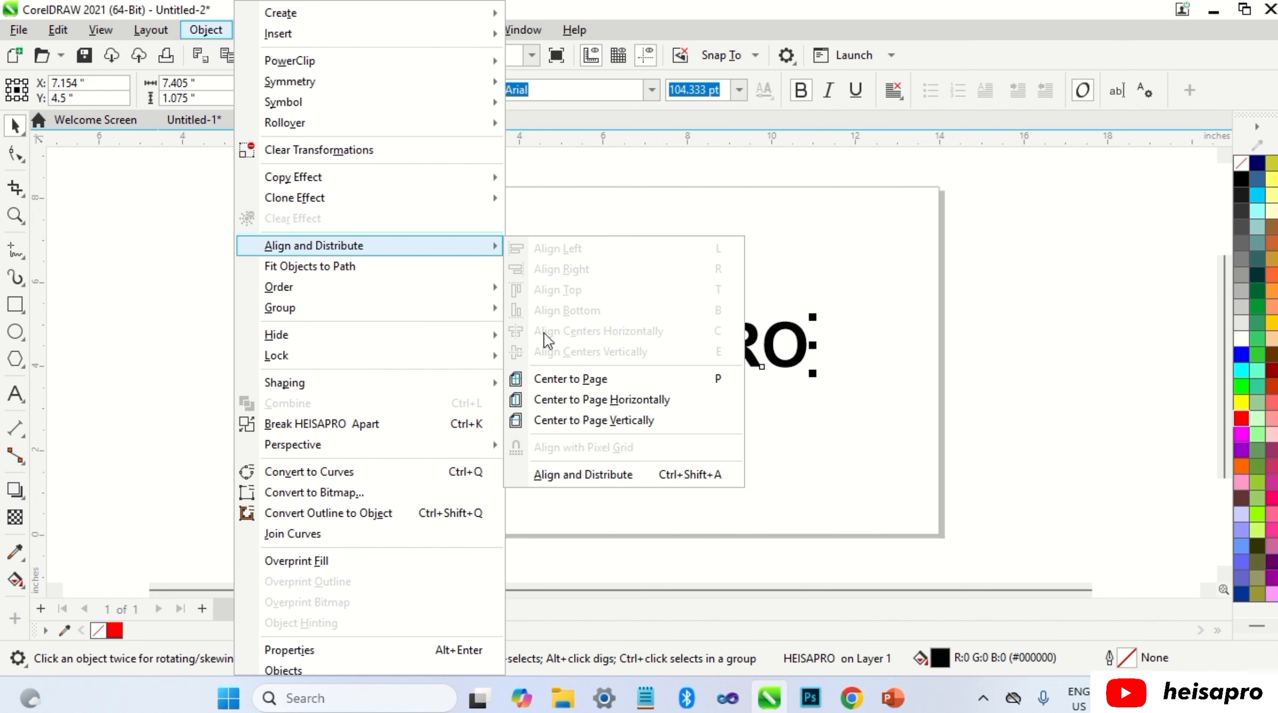
pyautogui.click(564, 377)
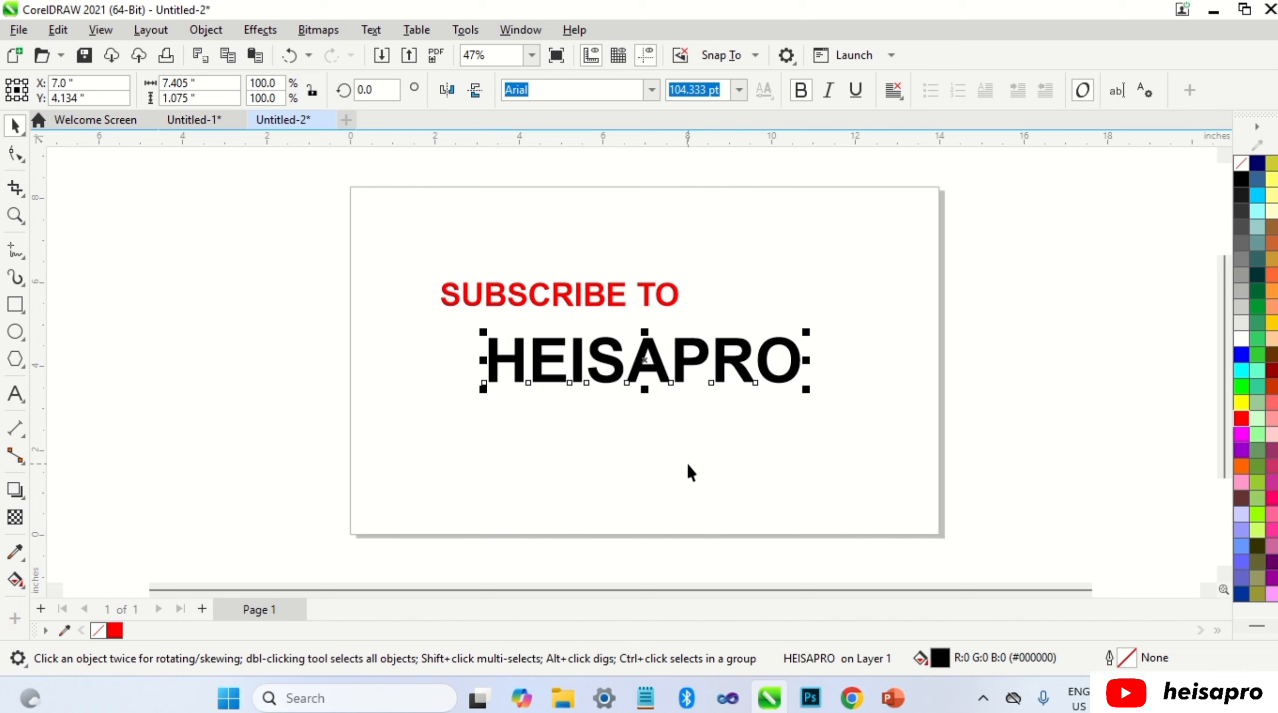
pyautogui.hotkey('ctrl', 'z')
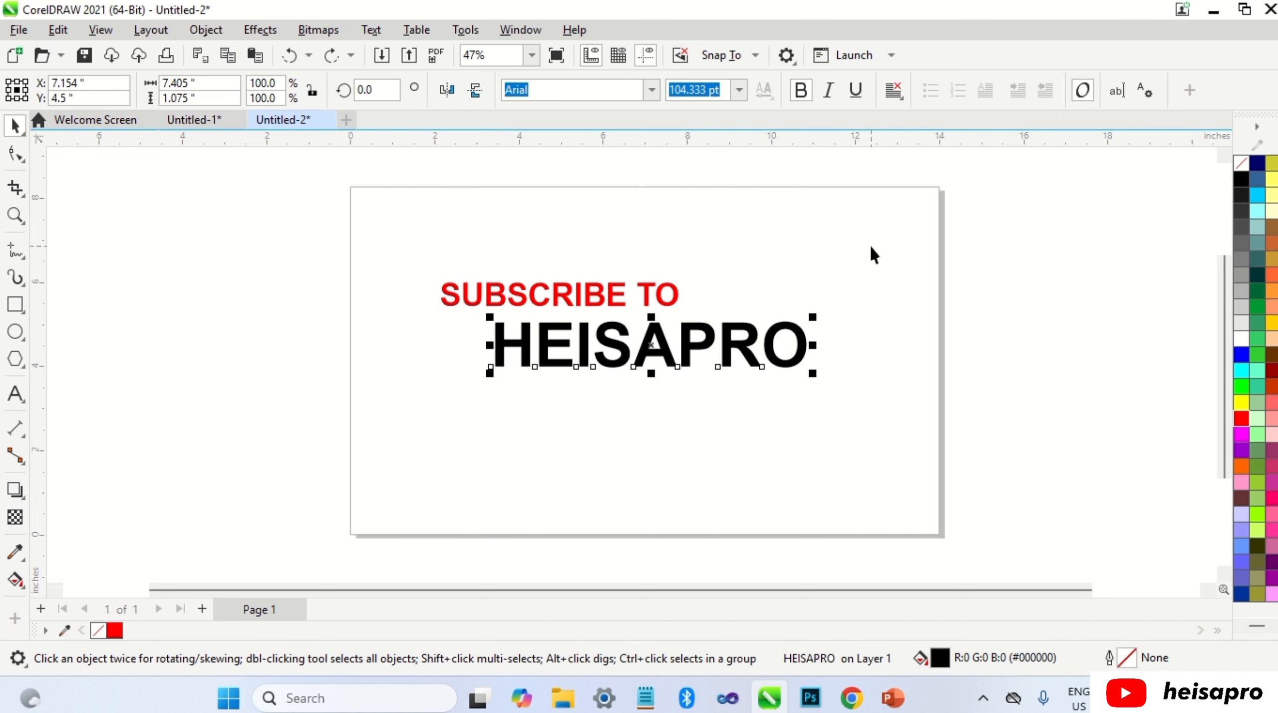
pyautogui.press('p')
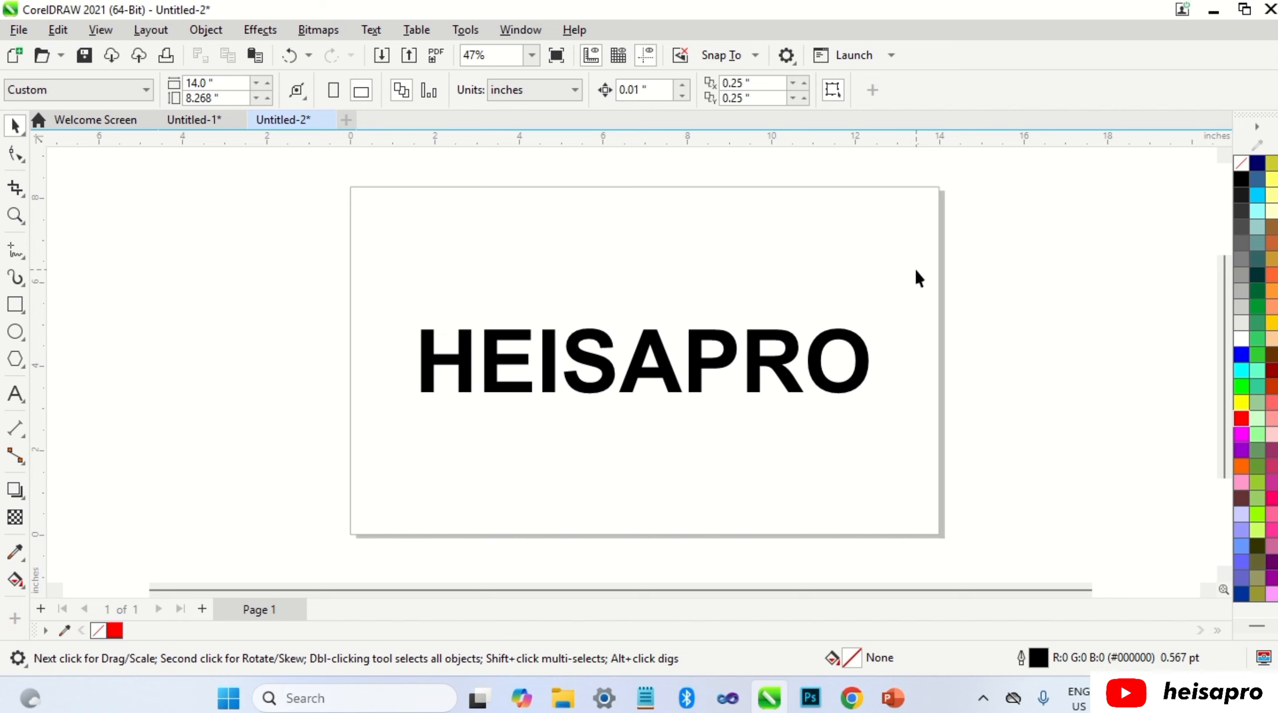
# Step: Duplicate HEISAPRO directly below the original, and weld both texts into one curve
pyautogui.moveTo(864, 355); pyautogui.dragTo(865, 428)
pyautogui.rightClick(865, 428)
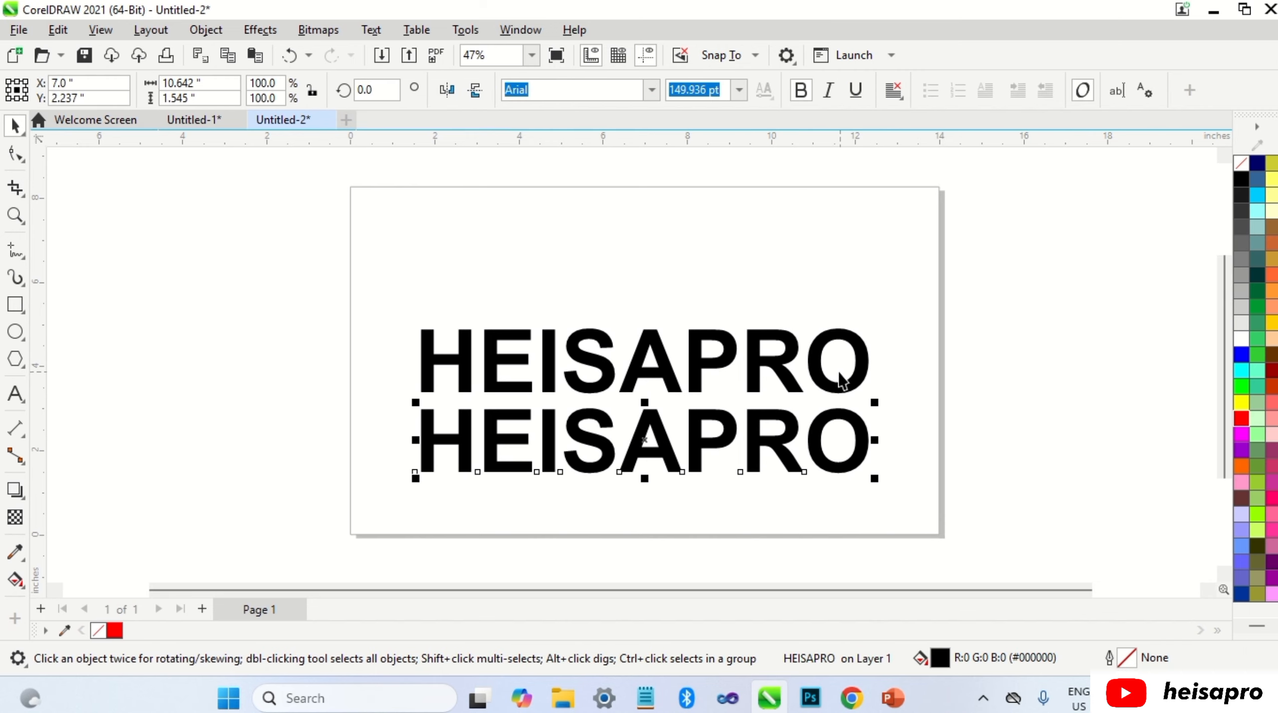
pyautogui.keyDown('shift'); pyautogui.click(704, 327); pyautogui.keyUp('shift')
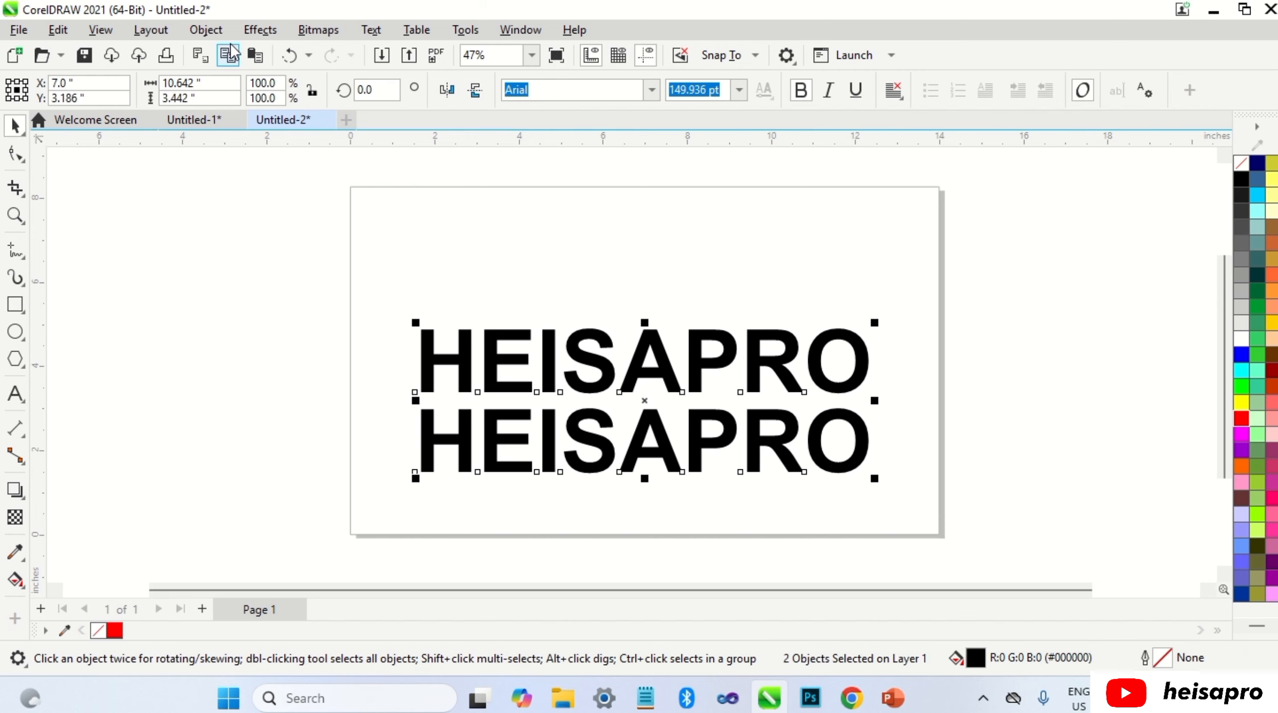
pyautogui.click(206, 30)
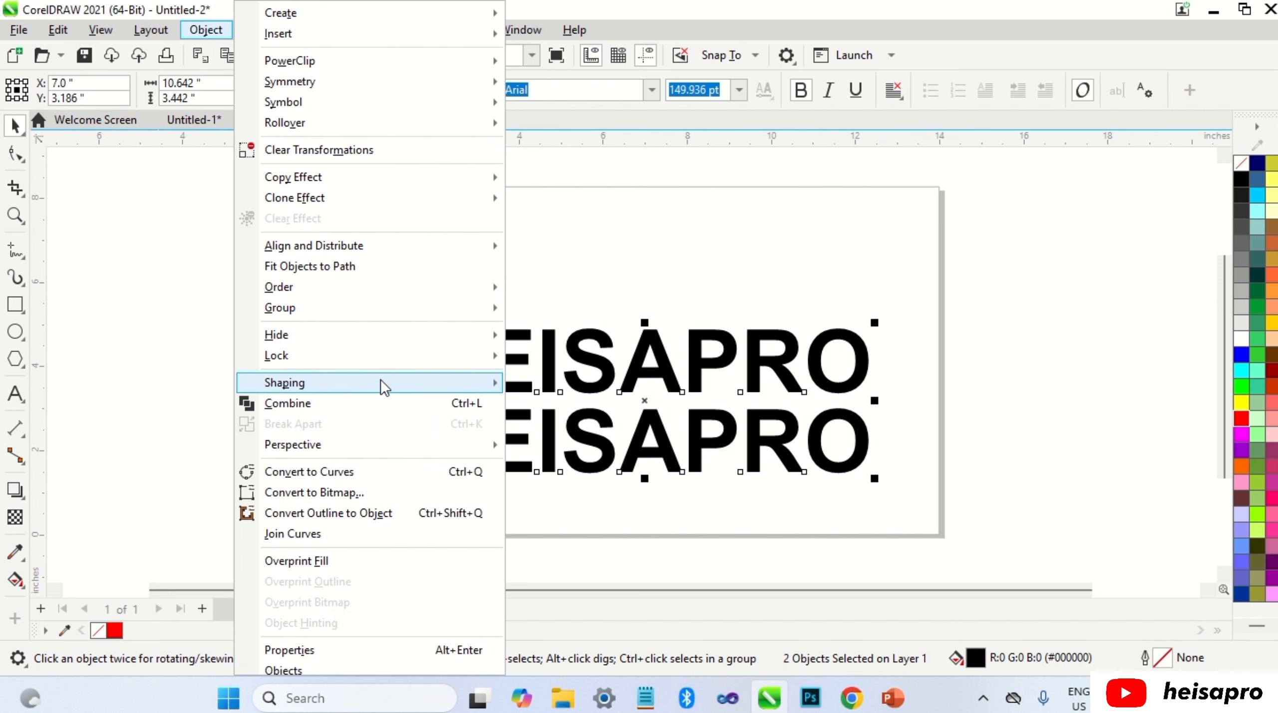
pyautogui.moveTo(379, 382)
pyautogui.click(549, 397)
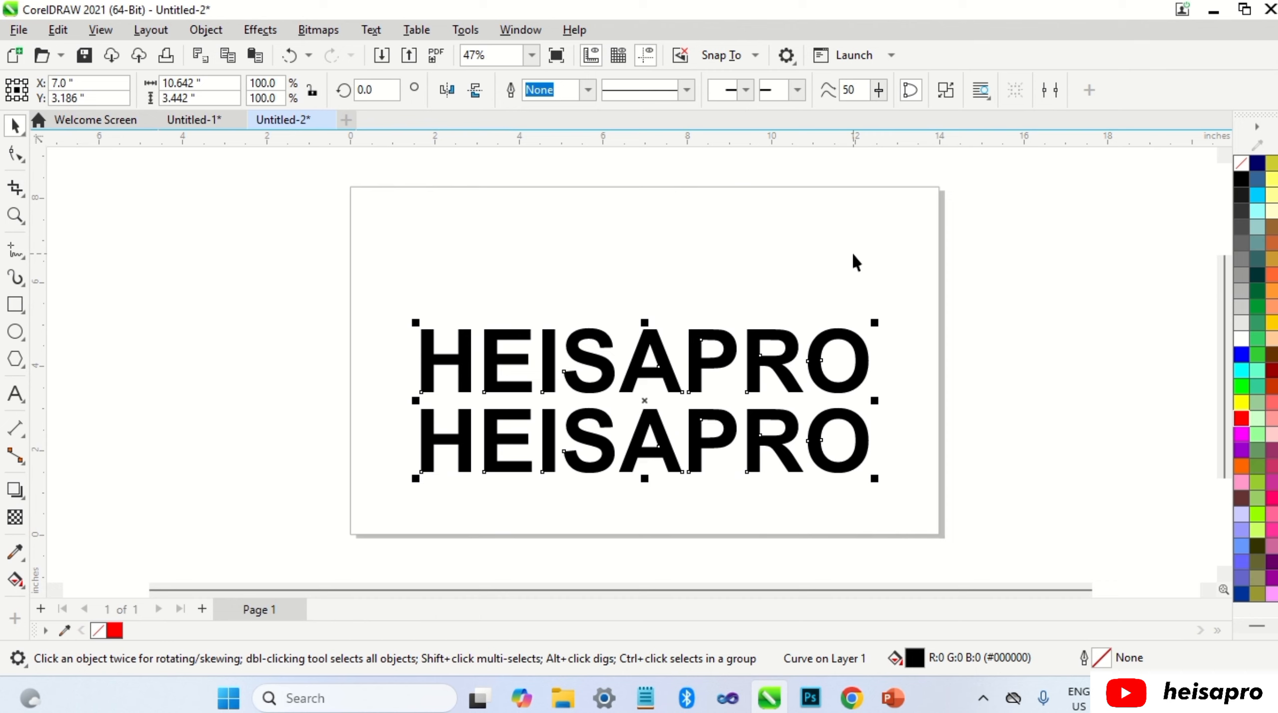
# Step: Give the welded HEISAPRO curve a red fill and a green outline
pyautogui.click(1242, 417)
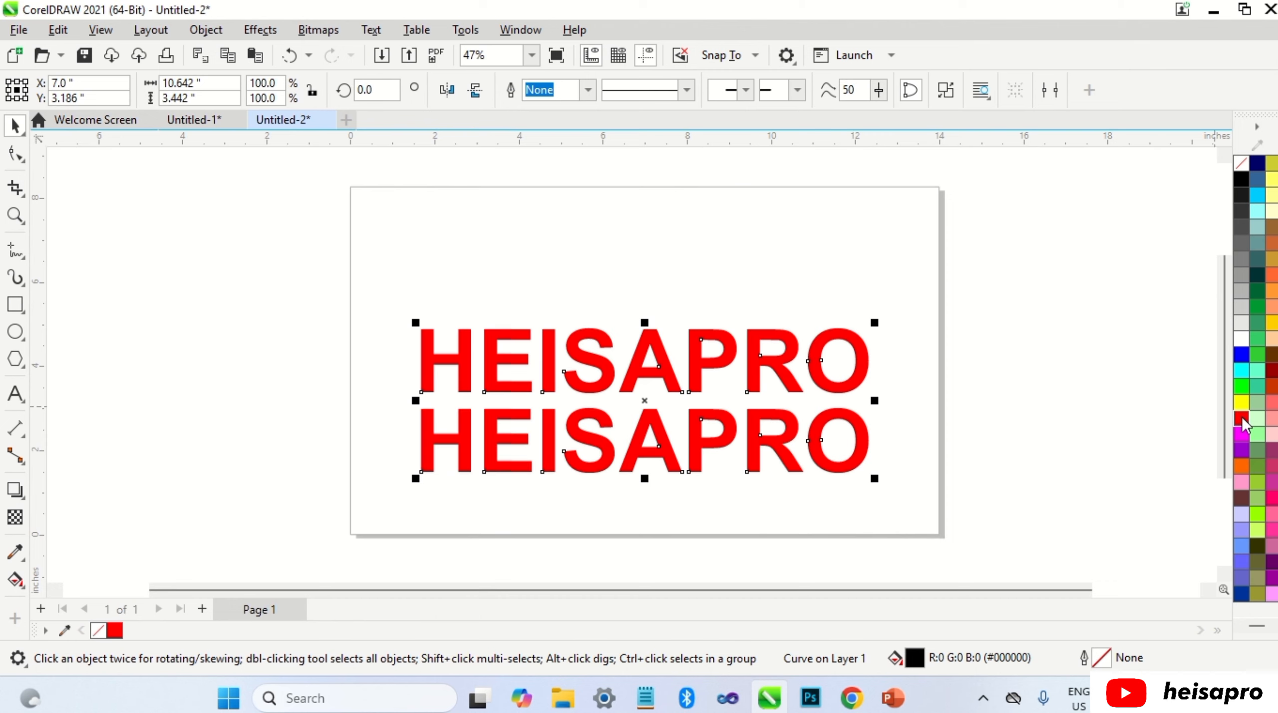
pyautogui.rightClick(1243, 389)
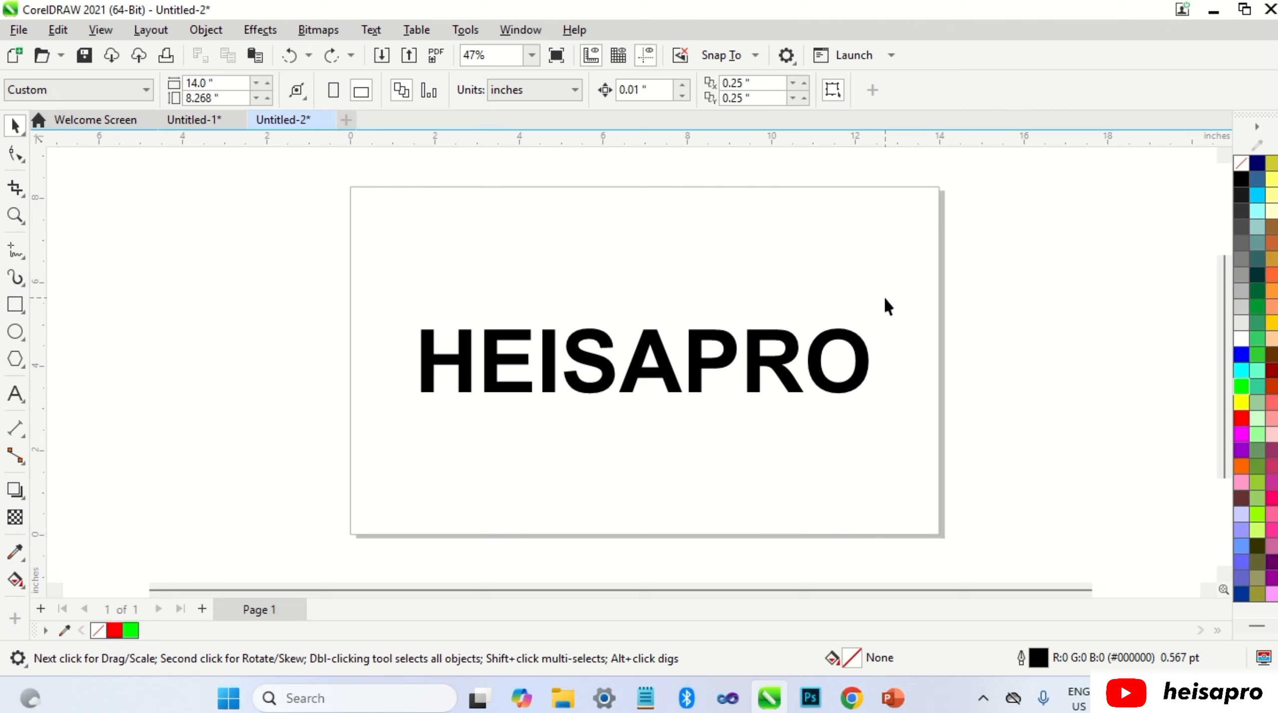
# Step: Draw a rectangle about 1.18 by 0.24 in bridging the crossbar of the H and the middle bar of the E
pyautogui.click(15, 304)
pyautogui.scroll(5, 466, 335)
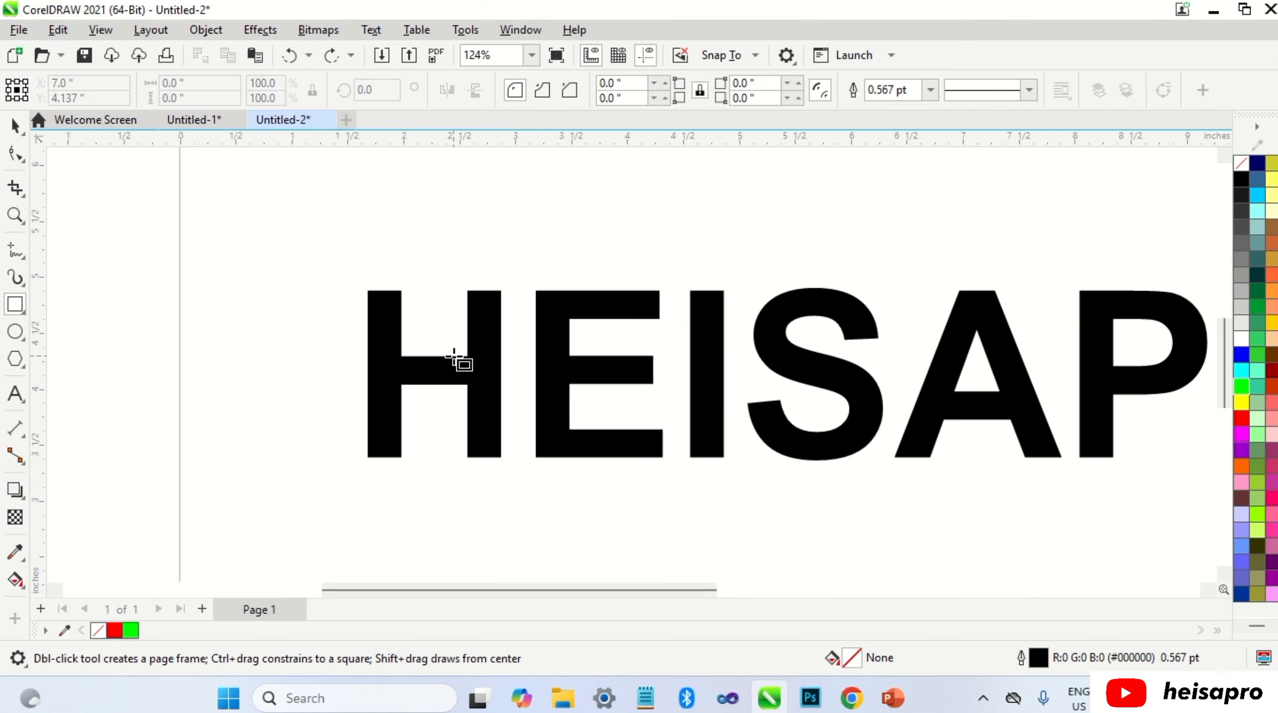
pyautogui.moveTo(454, 356); pyautogui.dragTo(586, 383)
pyautogui.press('space')
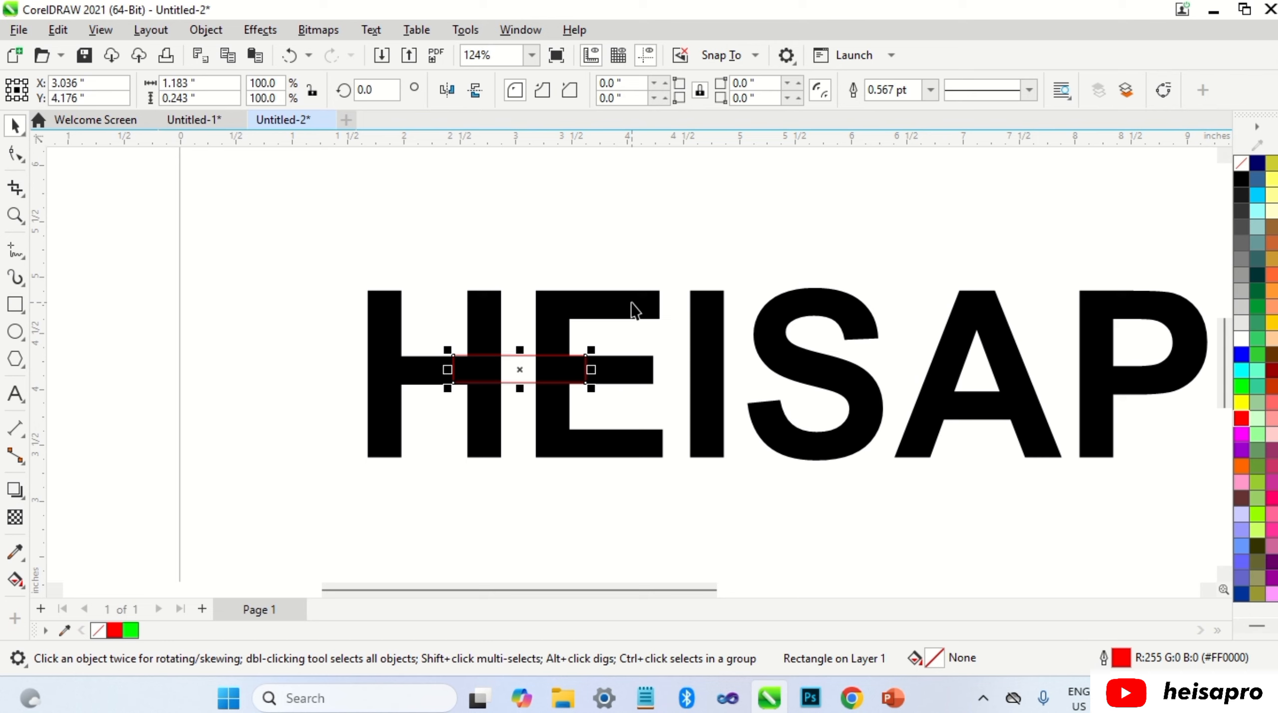
# Step: Weld the bridging rectangle to the HEISAPRO text, and clear the selection
pyautogui.keyDown('shift'); pyautogui.click(632, 307); pyautogui.keyUp('shift')
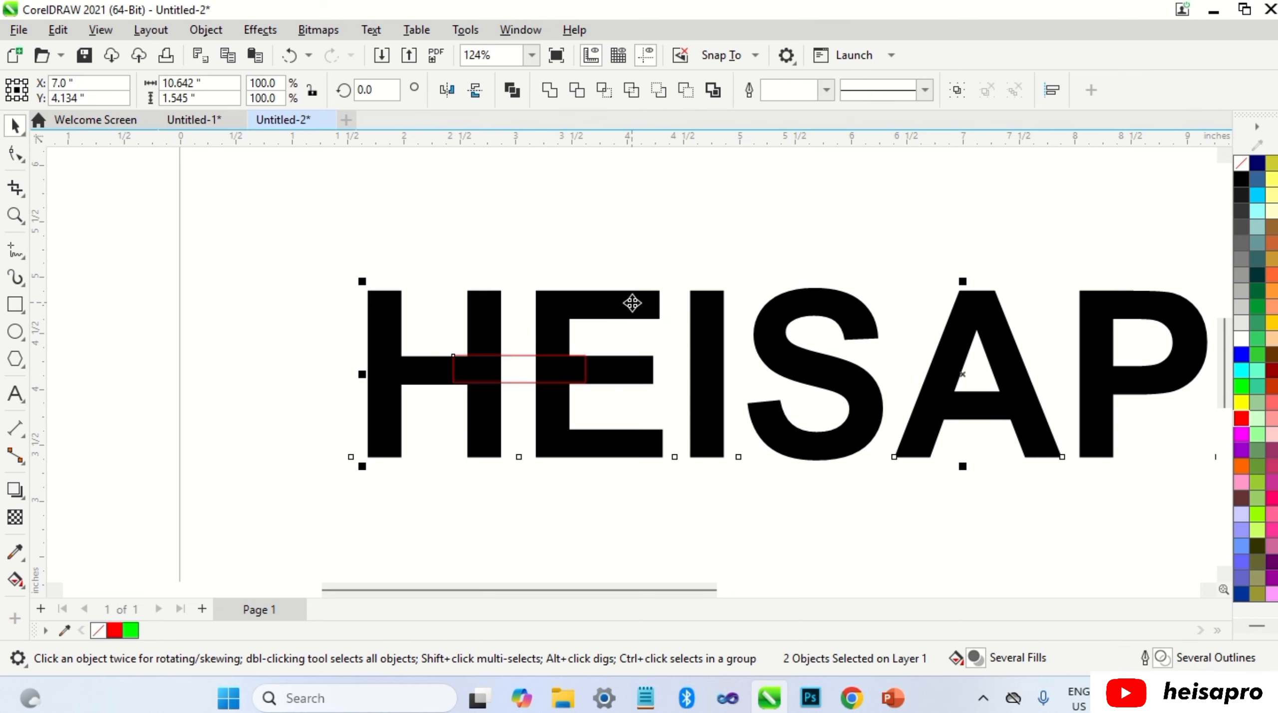
pyautogui.click(549, 93)
pyautogui.click(558, 213)
pyautogui.scroll(-4, 563, 232)
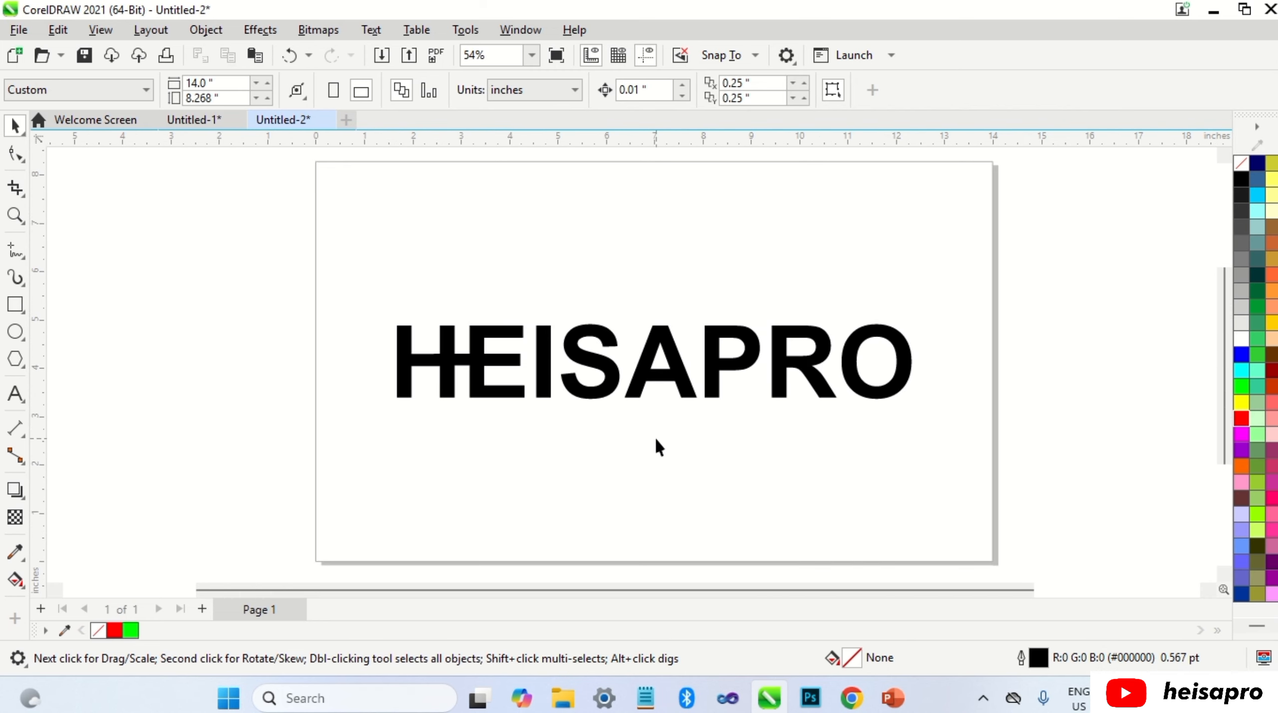
# Step: Examine the nodes of the welded HEISAPRO curve with the Shape tool, and deselect it
pyautogui.click(637, 387)
pyautogui.press('F10')
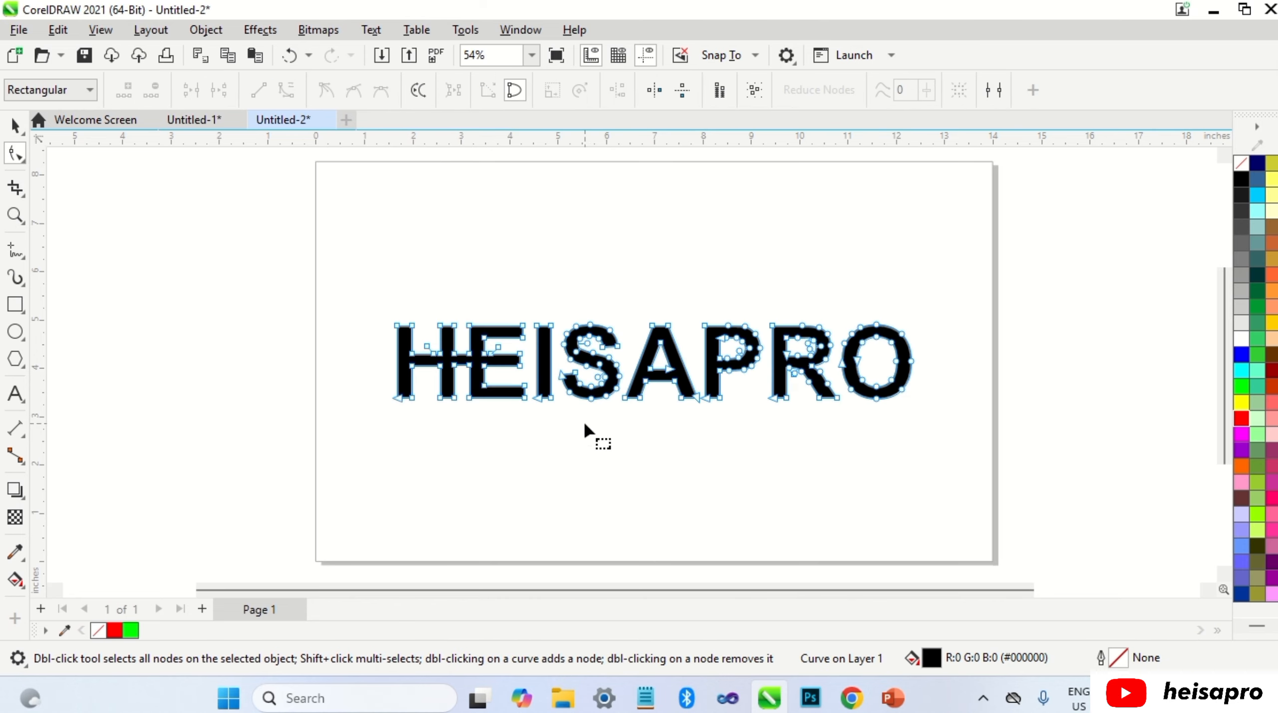
pyautogui.press('space')
pyautogui.click(632, 431)
# Step: Draw a rectangle about 11.39 by 1.2 in over the lower part of HEISAPRO, and fill it red
pyautogui.click(14, 303)
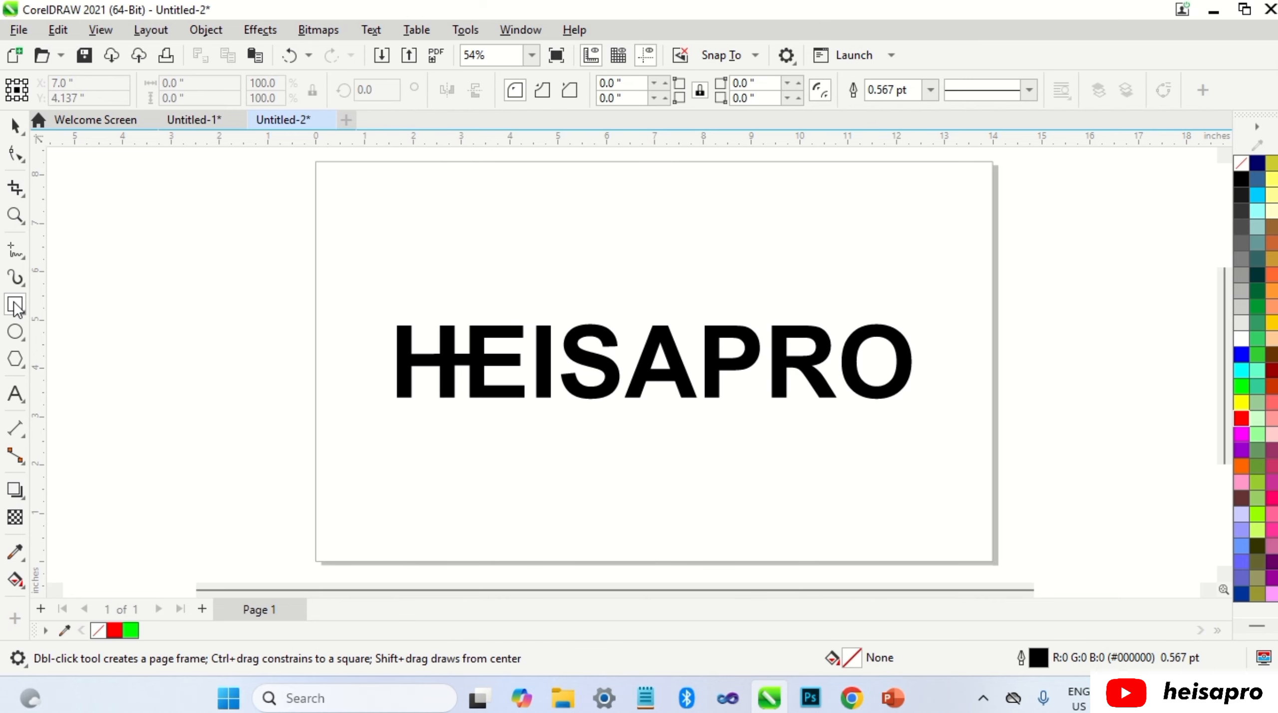
pyautogui.moveTo(379, 383)
pyautogui.mouseDown()
pyautogui.moveTo(872, 452)
pyautogui.moveTo(930, 441)
pyautogui.mouseUp()
pyautogui.press('space')
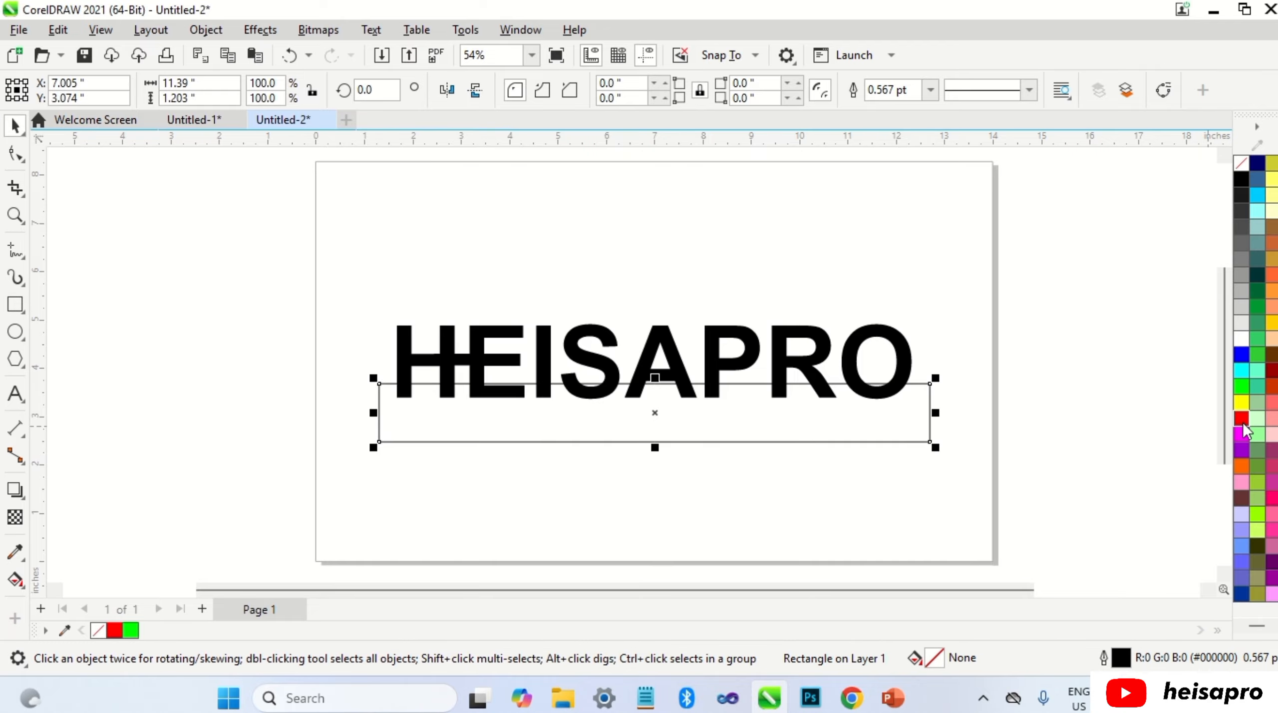
pyautogui.click(1243, 423)
# Step: Select the HEISAPRO lettering and the red rectangle together, and weld them
pyautogui.click(960, 357)
pyautogui.click(907, 350)
pyautogui.keyDown('shift'); pyautogui.click(853, 431); pyautogui.keyUp('shift')
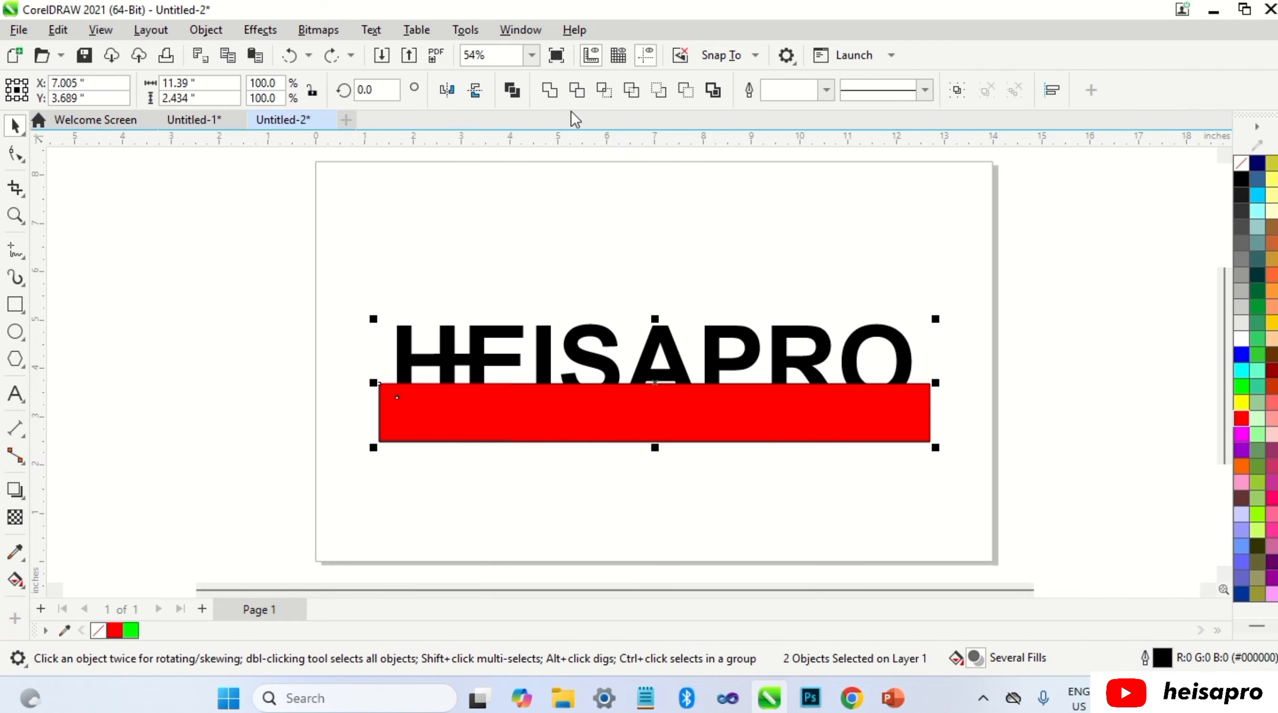
pyautogui.click(550, 89)
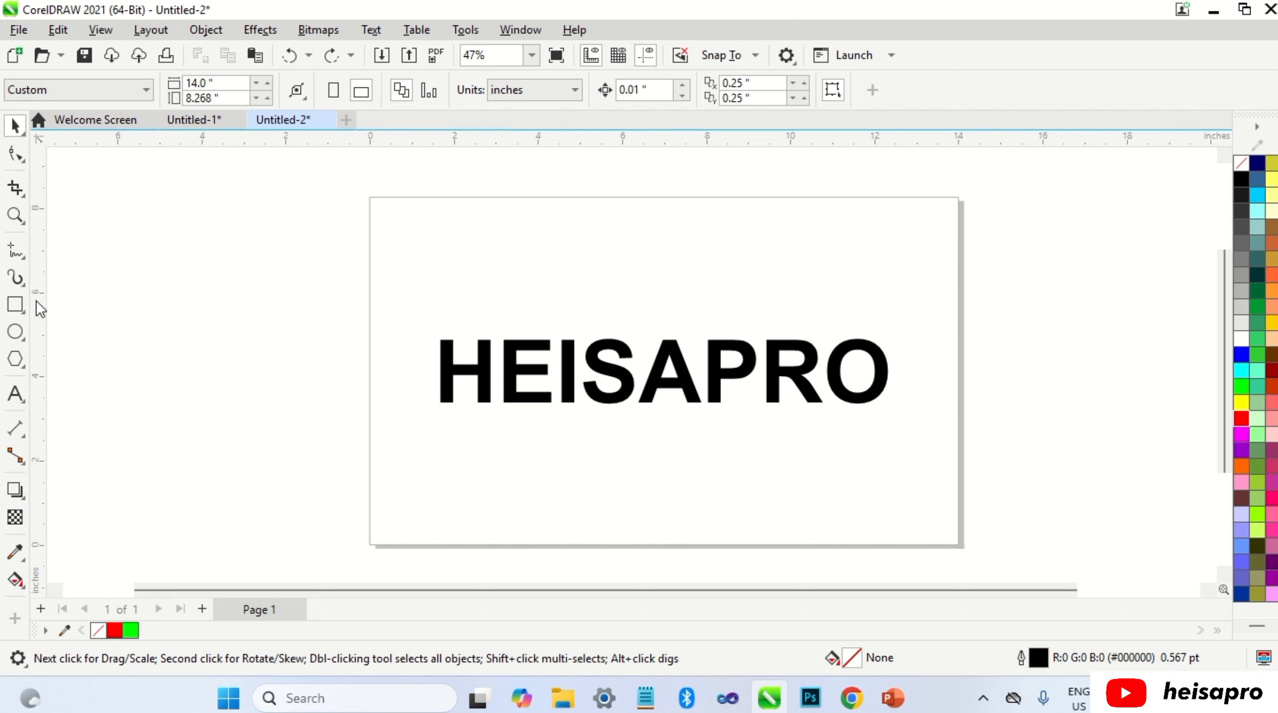
# Step: Draw a rectangle about 0.98 by 0.28 in across the upper part of the H's first stem
pyautogui.click(15, 304)
pyautogui.scroll(4, 422, 362)
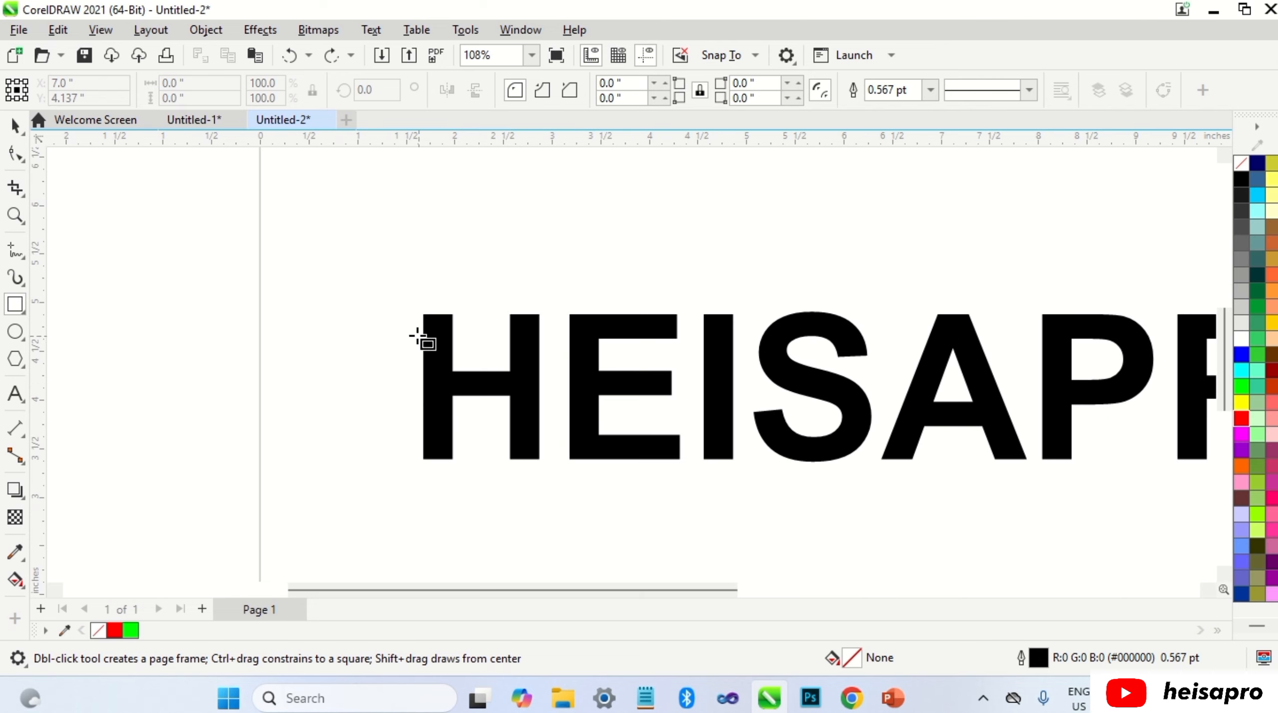
pyautogui.moveTo(391, 331); pyautogui.dragTo(488, 357)
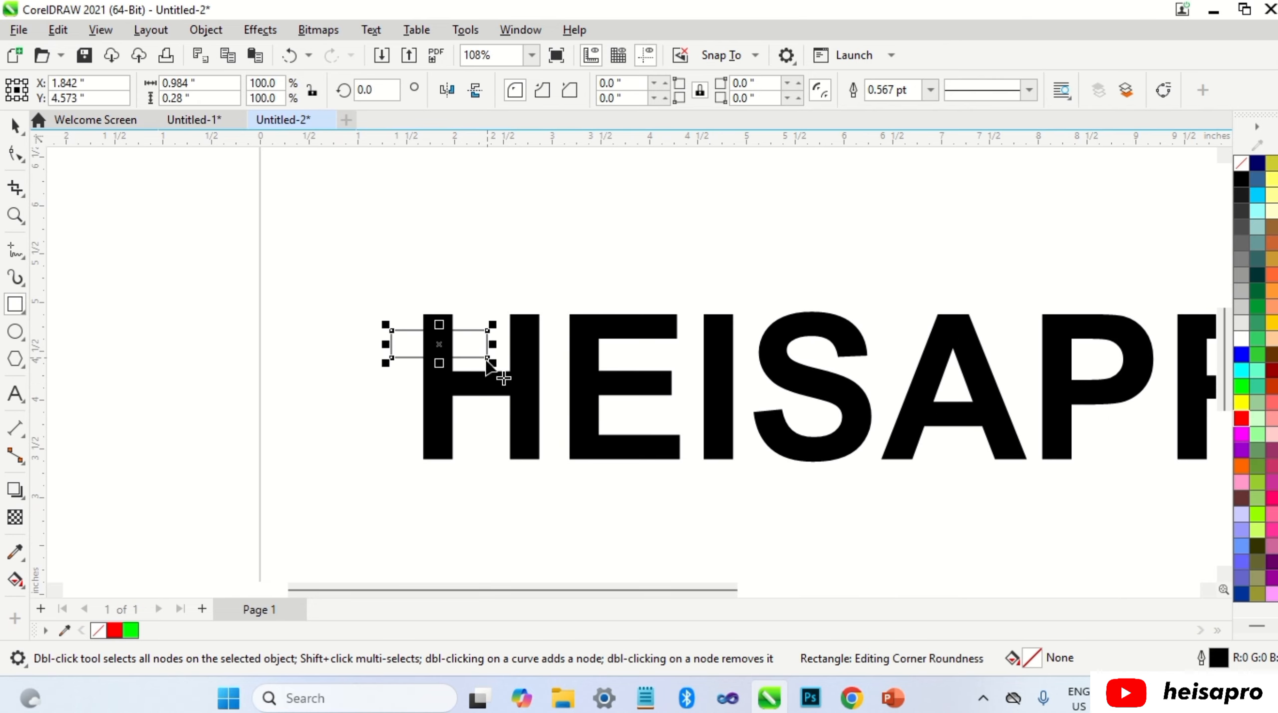
pyautogui.press('space')
# Step: Trim the HEISAPRO text with the rectangle across the H, and clear the selection
pyautogui.keyDown('shift'); pyautogui.click(496, 382); pyautogui.keyUp('shift')
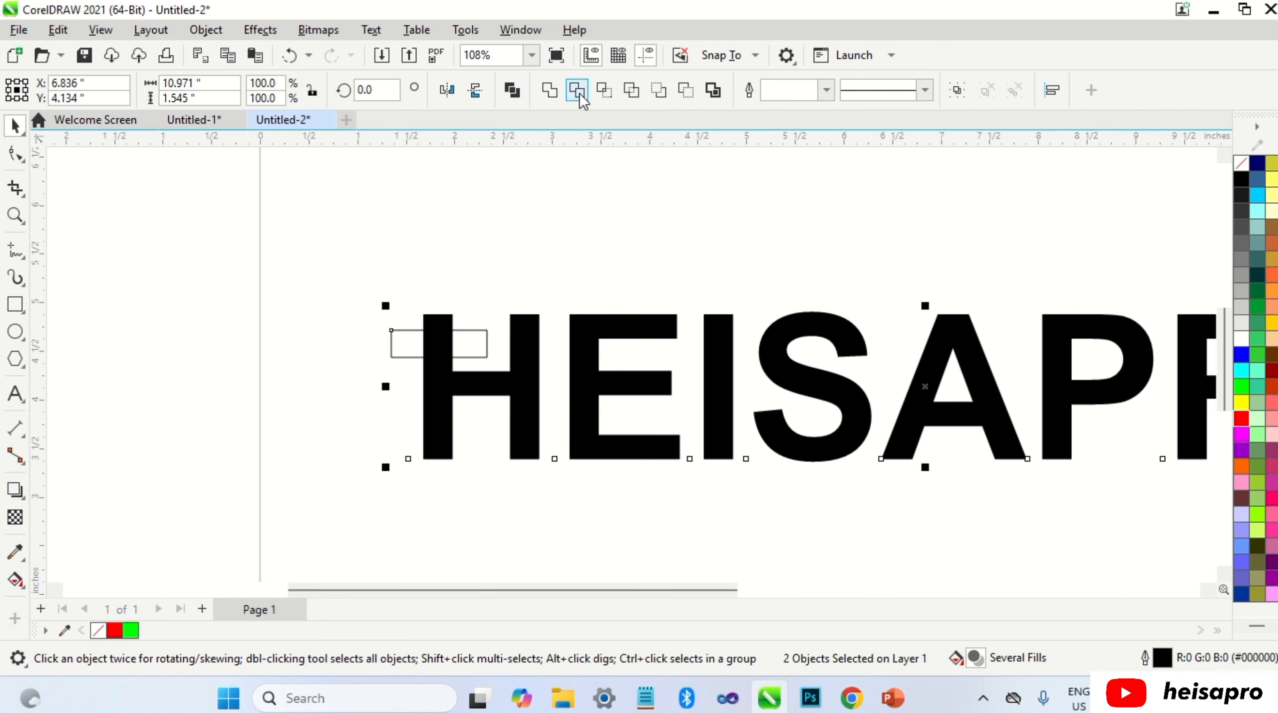
pyautogui.click(579, 93)
pyautogui.click(540, 220)
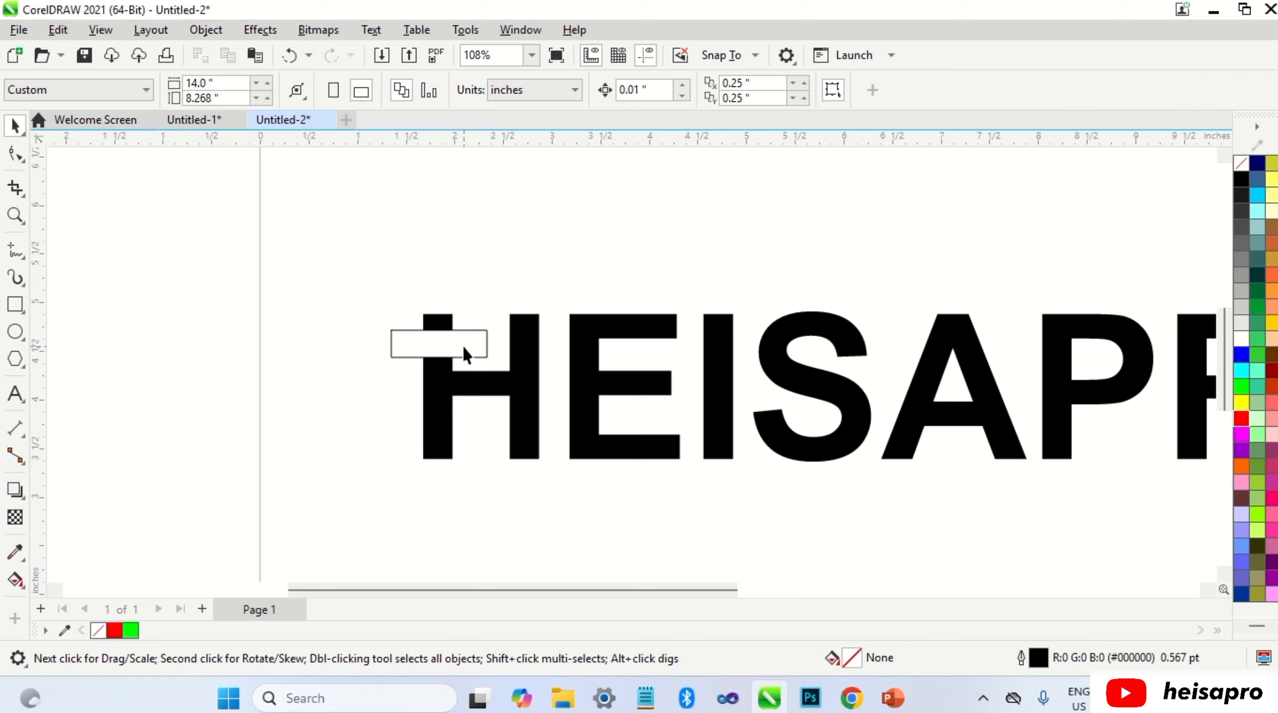
# Step: Narrow the rectangle to about 0.48 in, place it across the middle of the I, and trim the lettering with it
pyautogui.click(464, 352)
pyautogui.moveTo(428, 345); pyautogui.dragTo(755, 373)
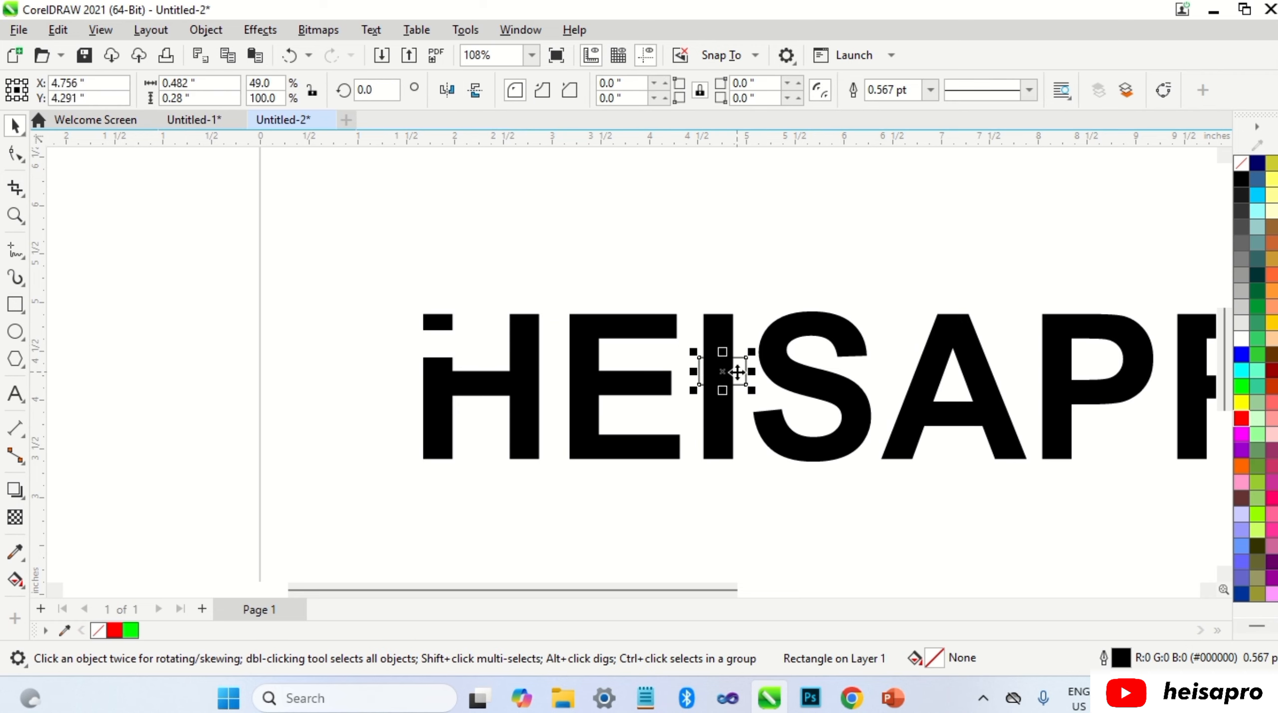
pyautogui.keyDown('shift'); pyautogui.click(722, 342); pyautogui.keyUp('shift')
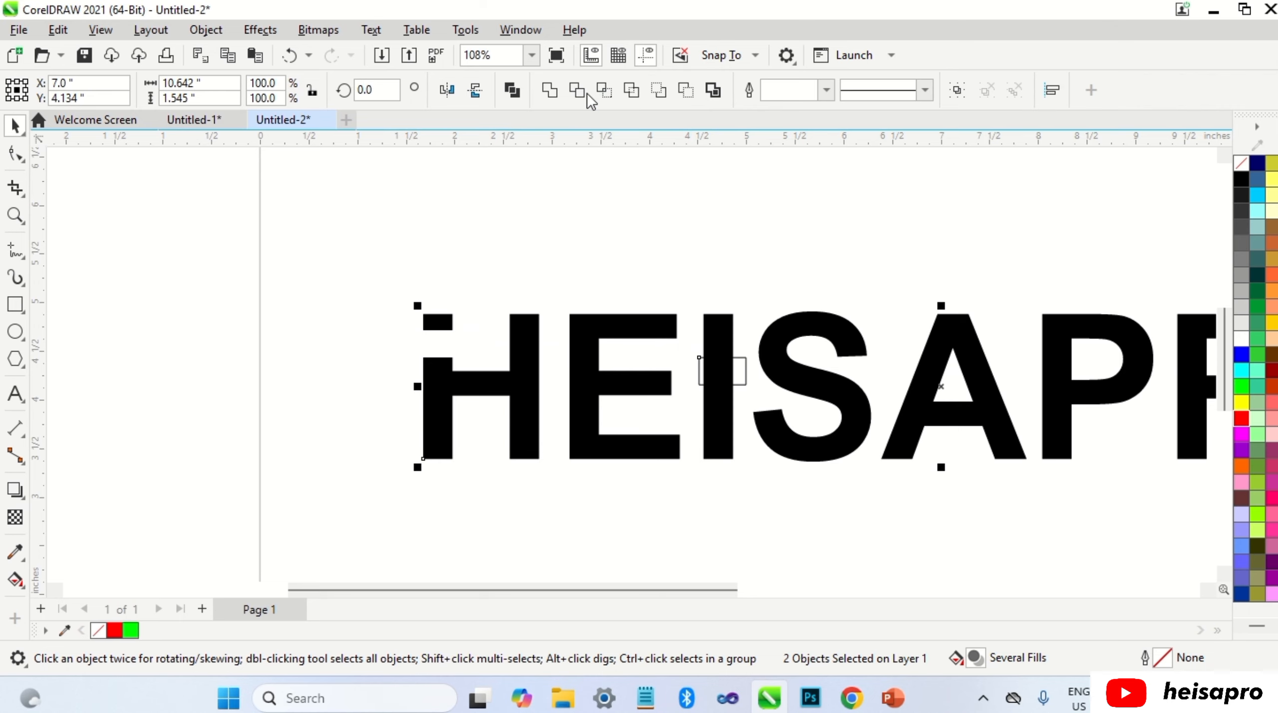
pyautogui.click(711, 258)
# Step: Delete the cutting rectangle from the middle of the I
pyautogui.click(726, 370)
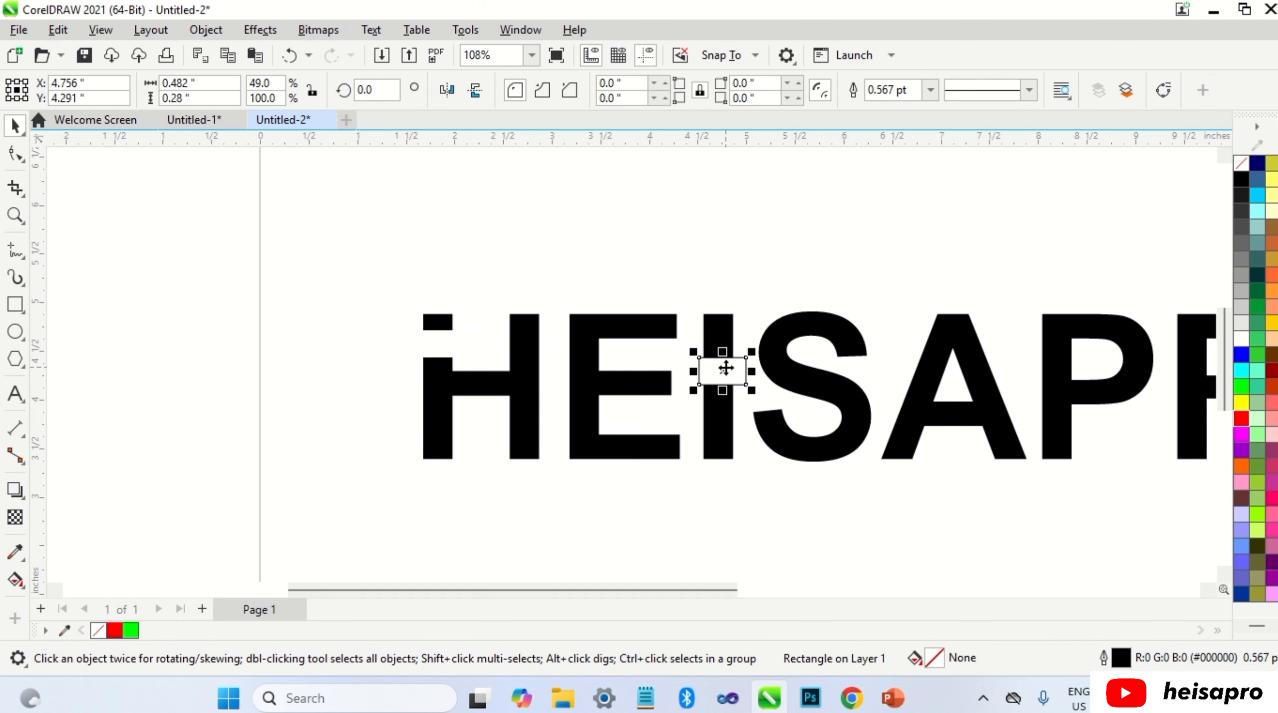
pyautogui.press('Delete')
pyautogui.scroll(-5, 522, 334)
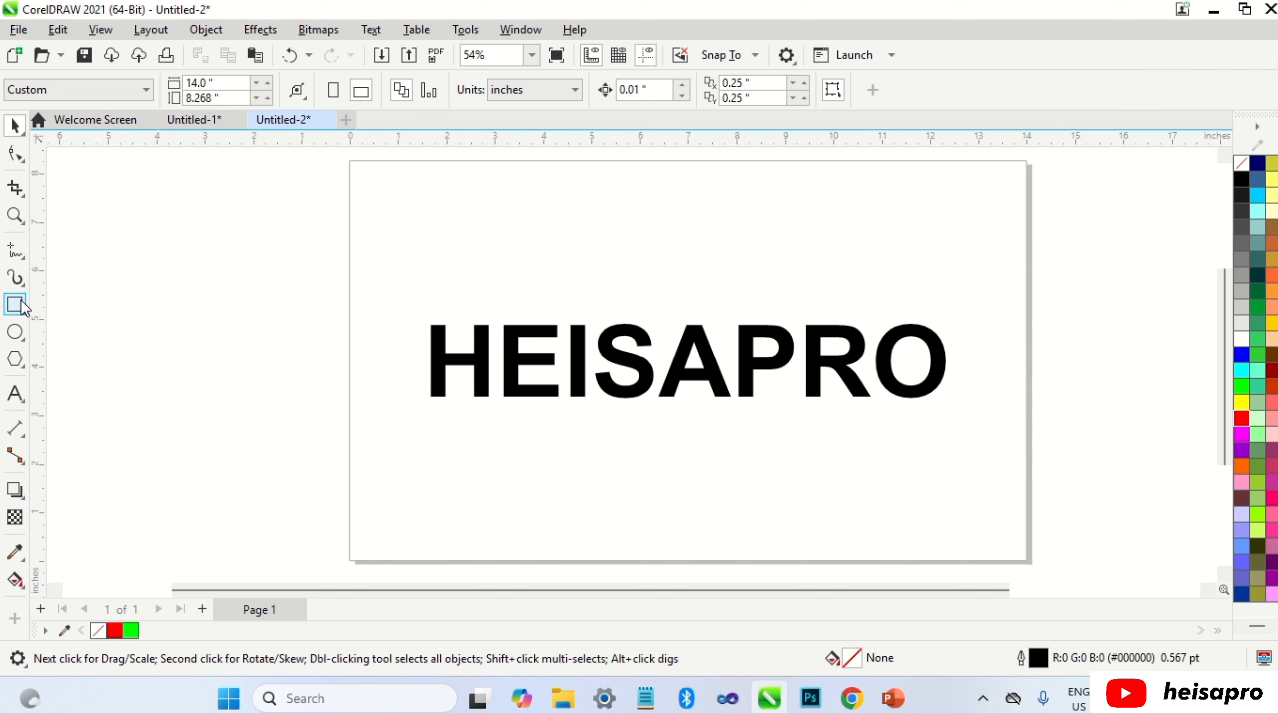
# Step: Draw a rectangle about 11.66 by 3.59 in around the HEISAPRO text and fill it red behind the lettering
pyautogui.click(22, 303)
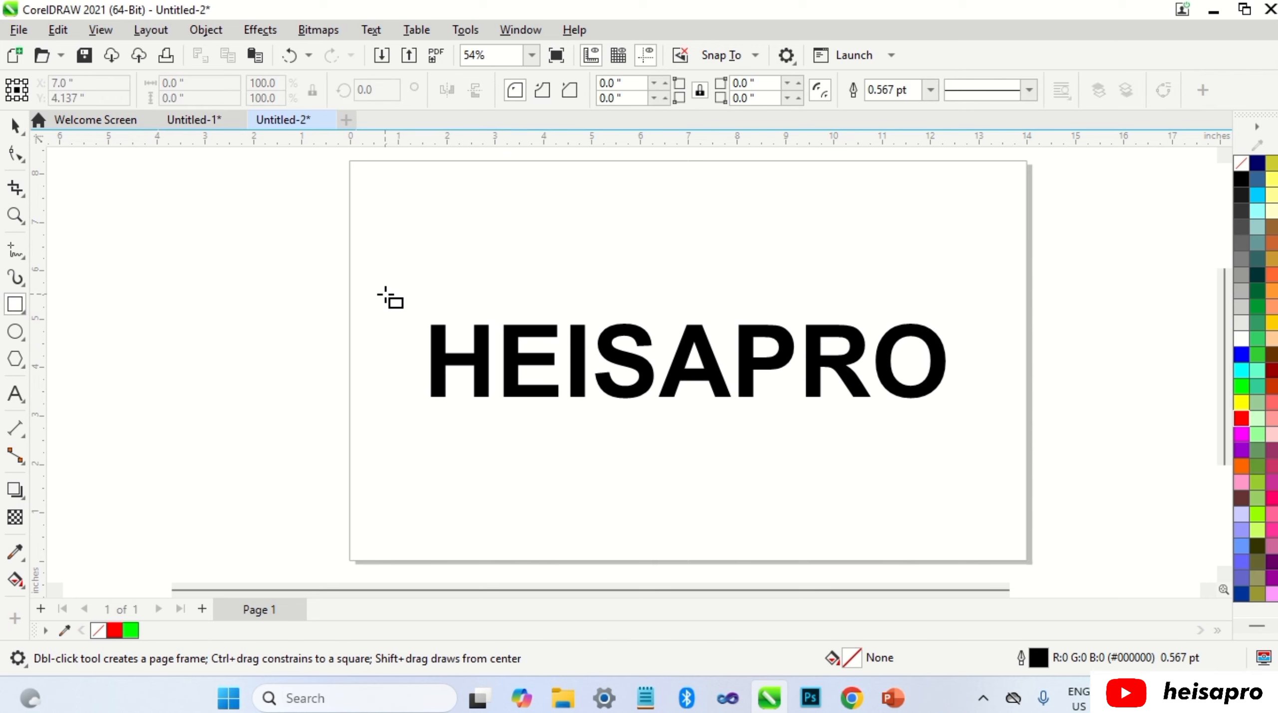
pyautogui.moveTo(401, 275); pyautogui.dragTo(964, 449)
pyautogui.press('space')
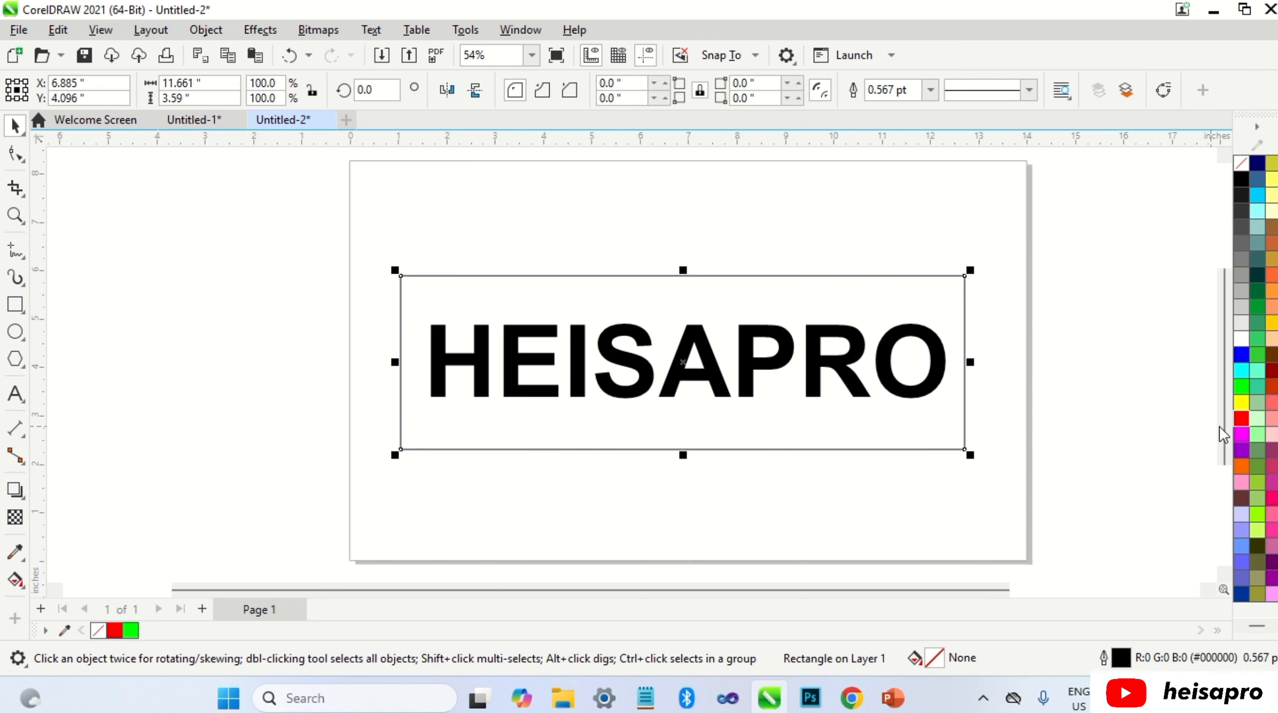
pyautogui.click(1242, 418)
pyautogui.click(851, 462)
# Step: Trim the red rectangle with the HEISAPRO text, and move the text down off the rectangle
pyautogui.click(890, 326)
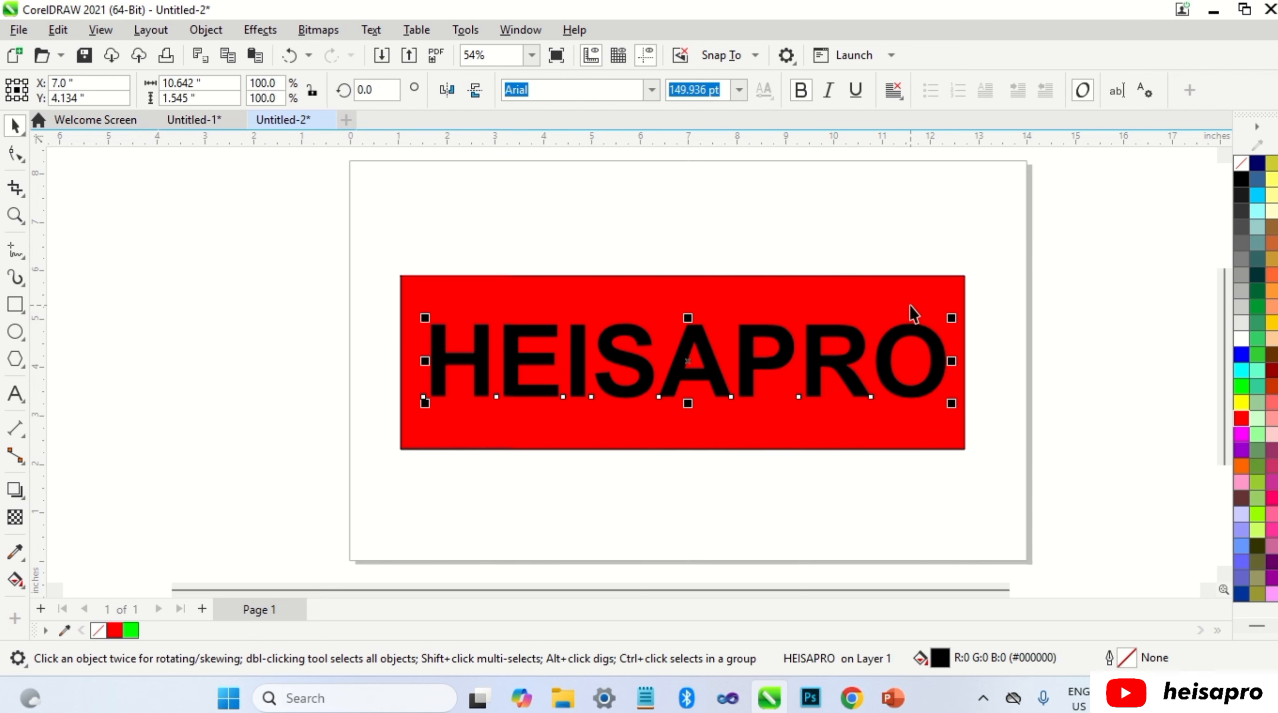
pyautogui.keyDown('shift'); pyautogui.click(910, 304); pyautogui.keyUp('shift')
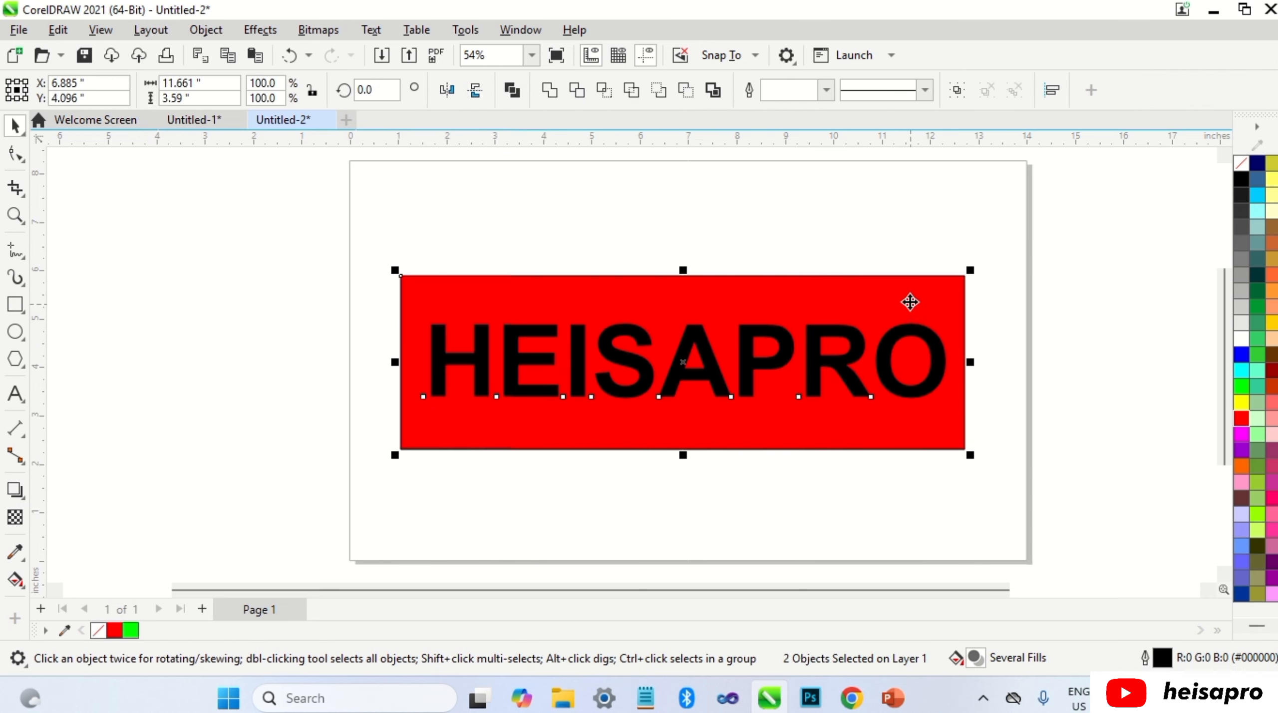
pyautogui.click(576, 93)
pyautogui.click(618, 198)
pyautogui.moveTo(573, 357); pyautogui.dragTo(579, 501)
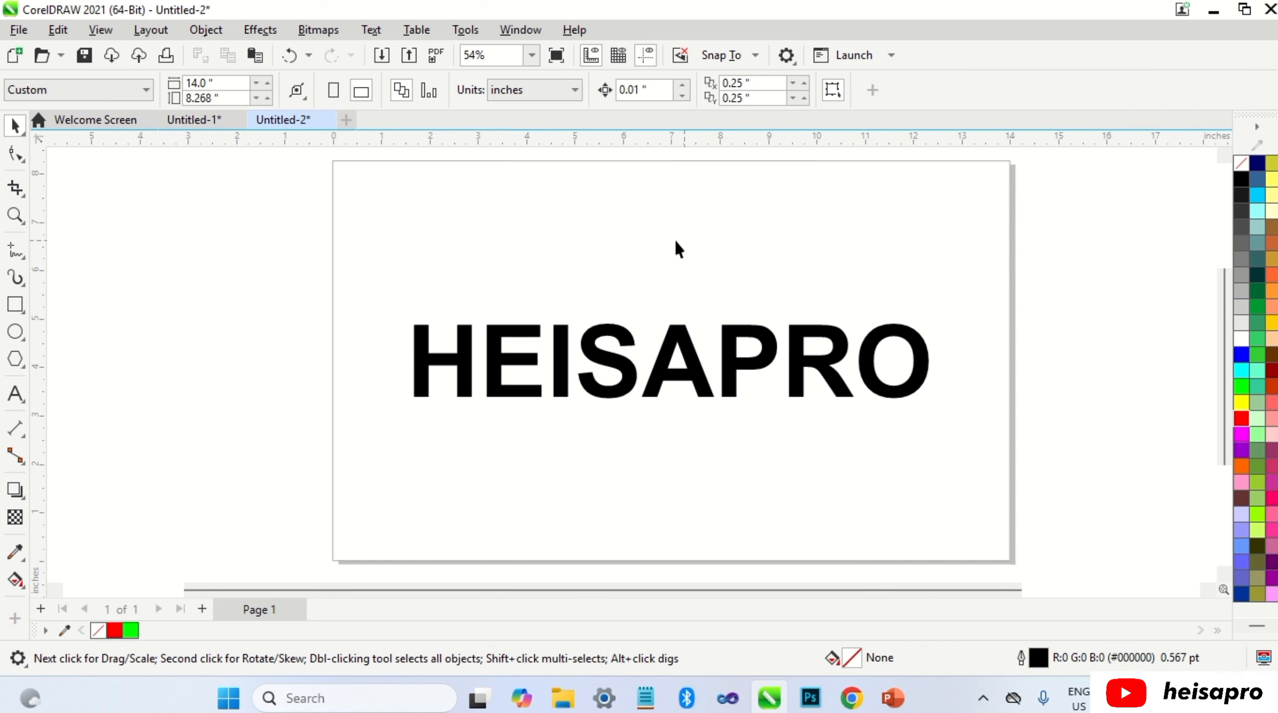
# Step: Draw an unfilled rectangle over the upper part of the letter A in HEISAPRO
pyautogui.click(14, 304)
pyautogui.scroll(2, 704, 333)
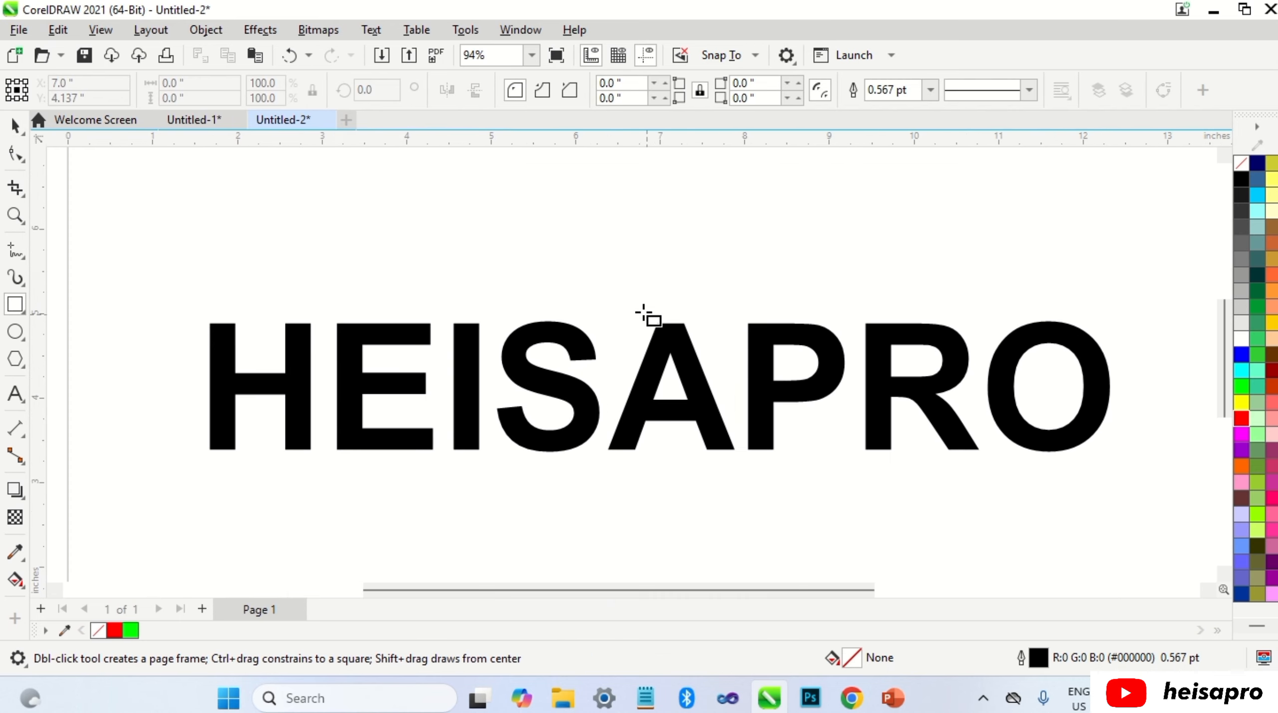
pyautogui.moveTo(601, 291); pyautogui.dragTo(736, 408)
pyautogui.press('space')
# Step: Intersect the HEISAPRO text with the rectangle over the A, and move the rectangle and the intersected piece off the lettering
pyautogui.keyDown('shift'); pyautogui.click(723, 435); pyautogui.keyUp('shift')
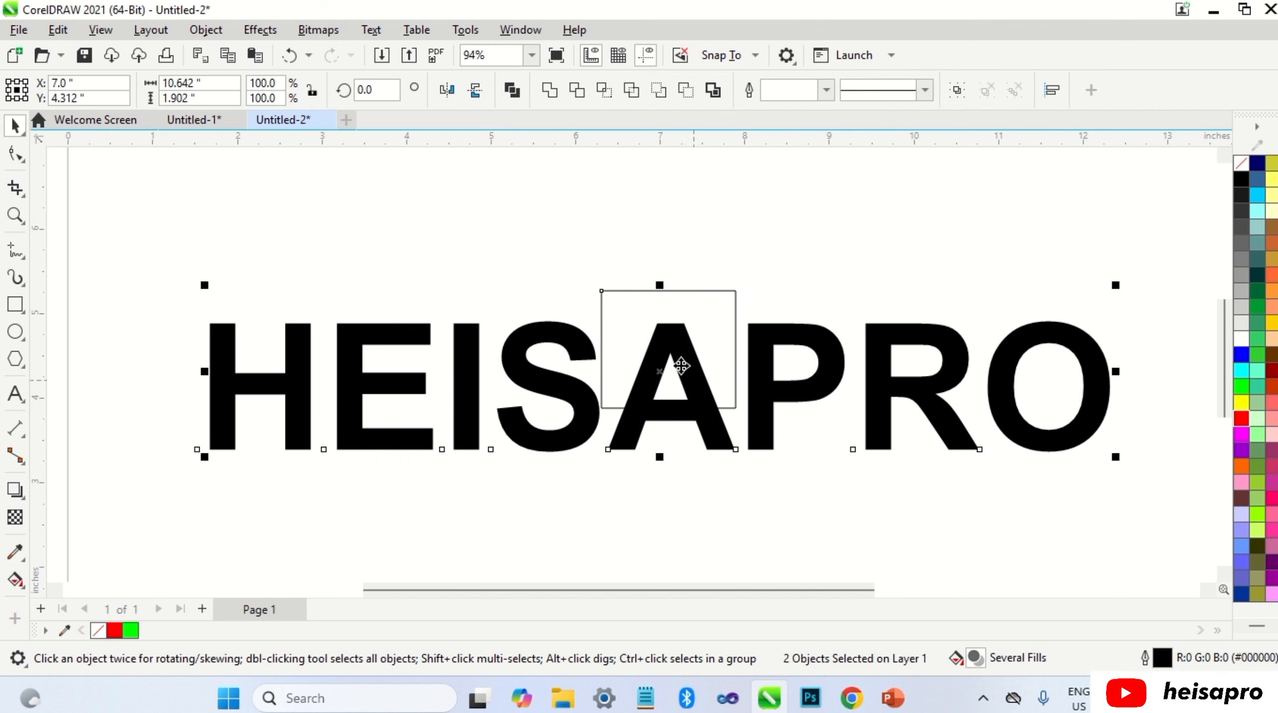
pyautogui.click(605, 91)
pyautogui.click(694, 251)
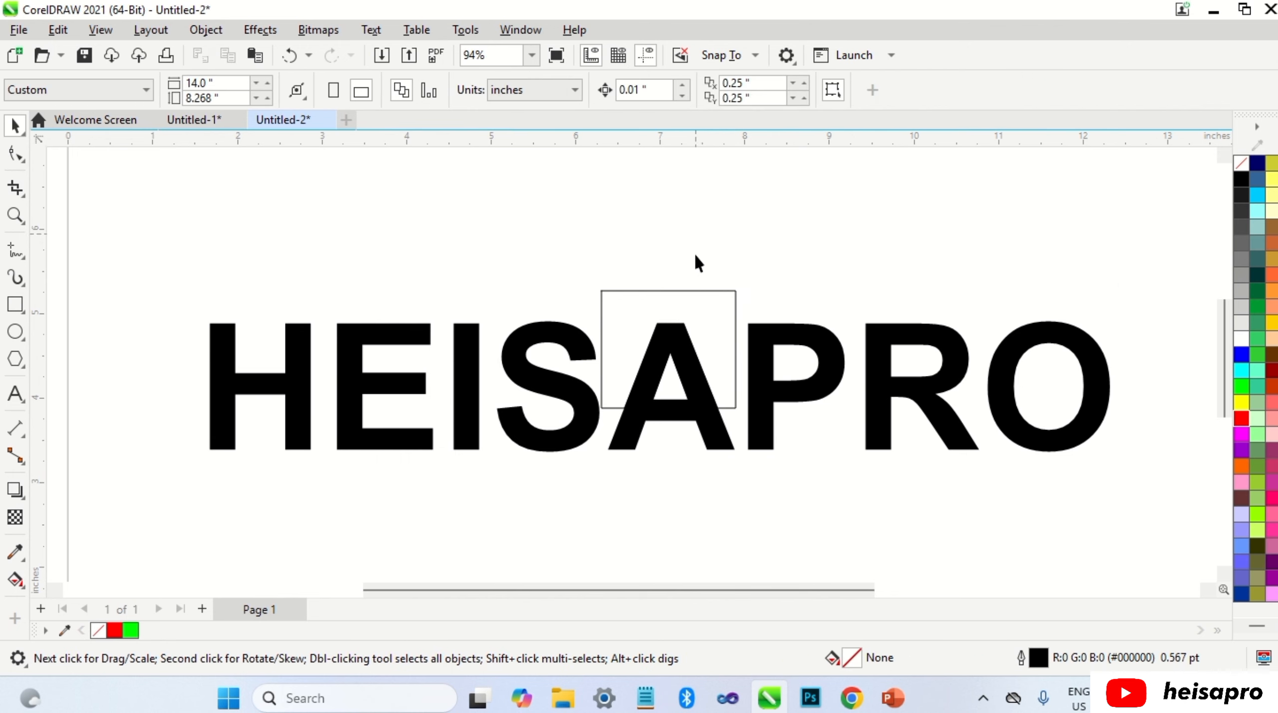
pyautogui.moveTo(697, 322); pyautogui.dragTo(580, 210)
pyautogui.moveTo(693, 349); pyautogui.dragTo(719, 236)
pyautogui.click(831, 229)
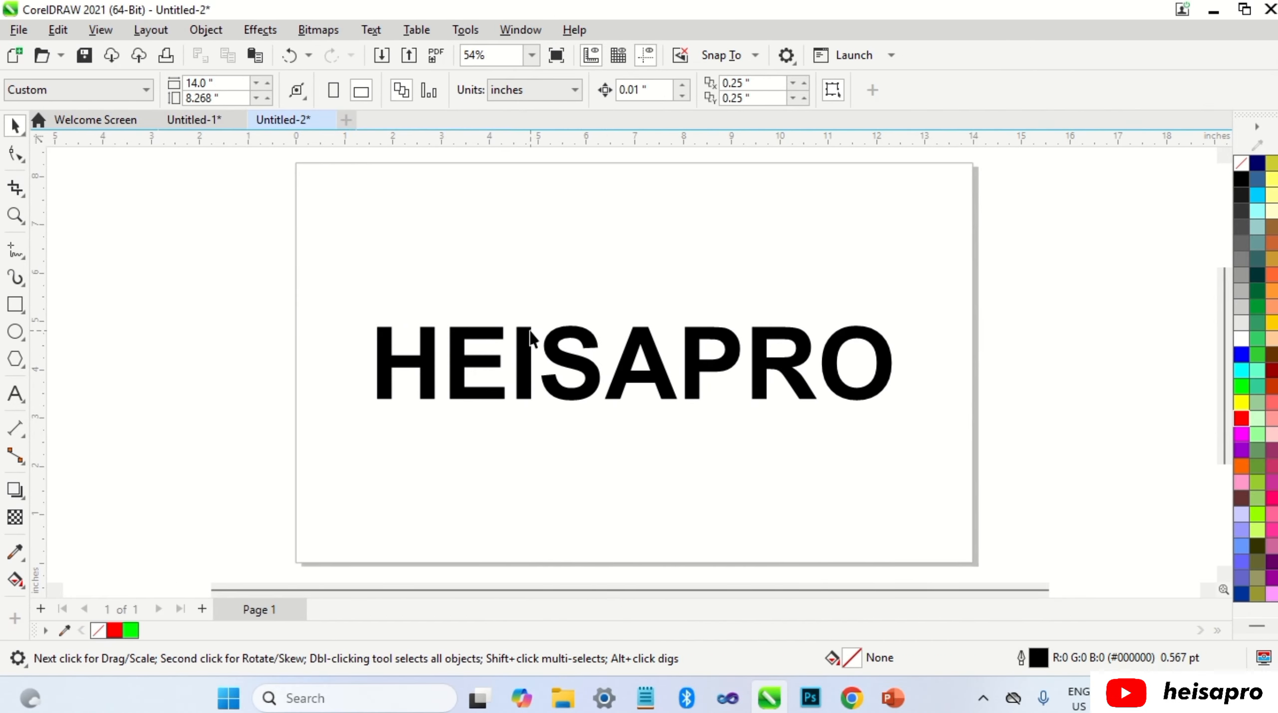
# Step: Draw a rectangle about 1.47 by 0.73 in over the upper half of the letter E in HEISAPRO
pyautogui.click(15, 304)
pyautogui.scroll(2, 448, 325)
pyautogui.scroll(1, 448, 326)
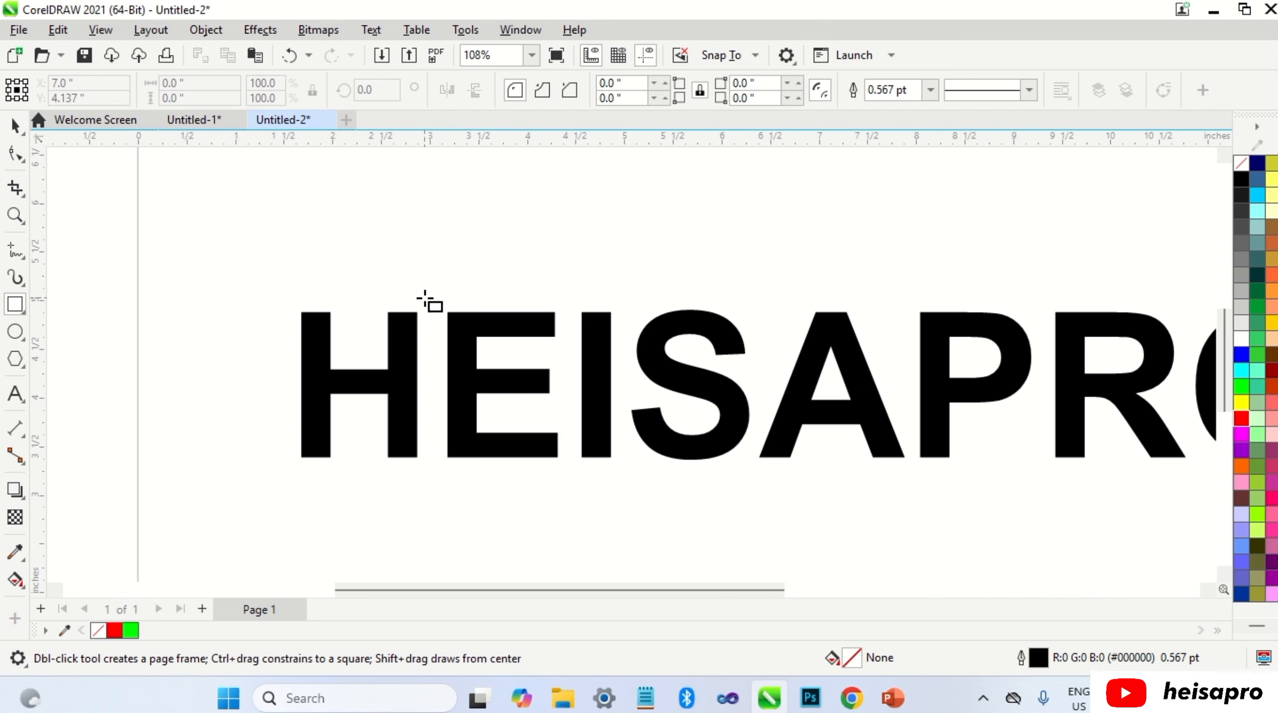
pyautogui.moveTo(425, 296); pyautogui.dragTo(568, 368)
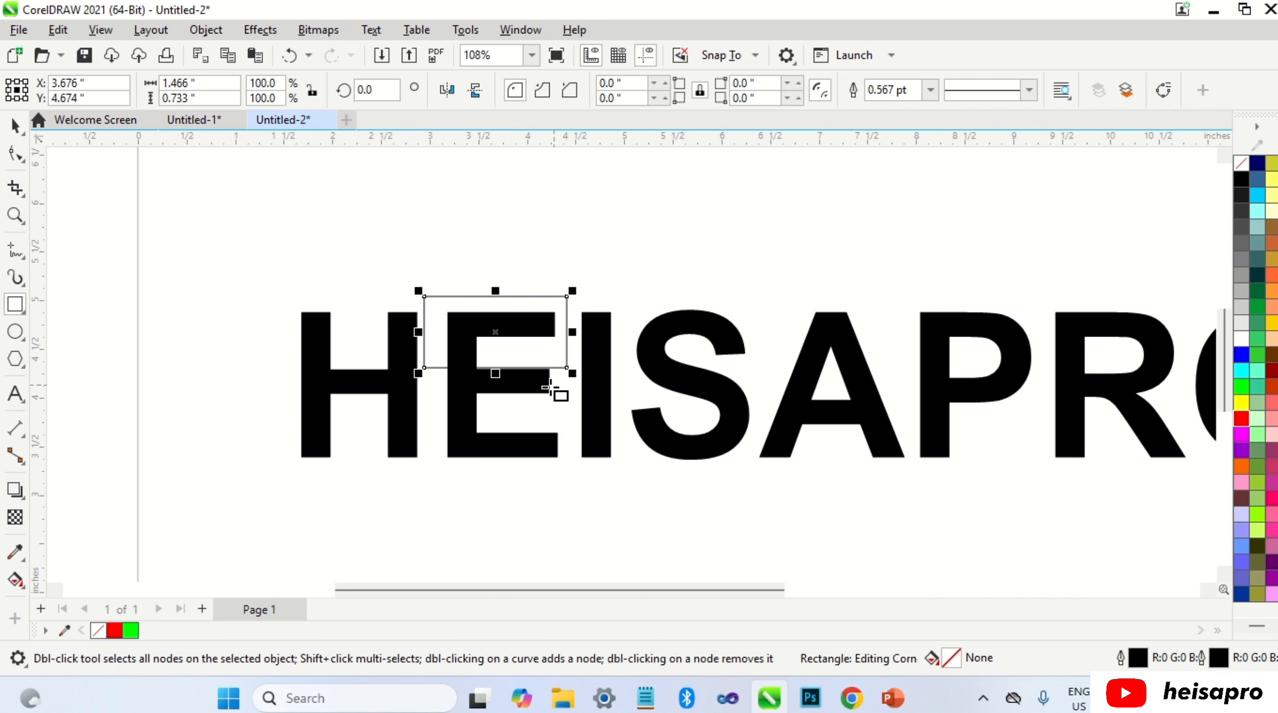
pyautogui.press('space')
# Step: Simplify the HEISAPRO text with the rectangle over the E, and delete the rectangle
pyautogui.keyDown('shift'); pyautogui.click(539, 385); pyautogui.keyUp('shift')
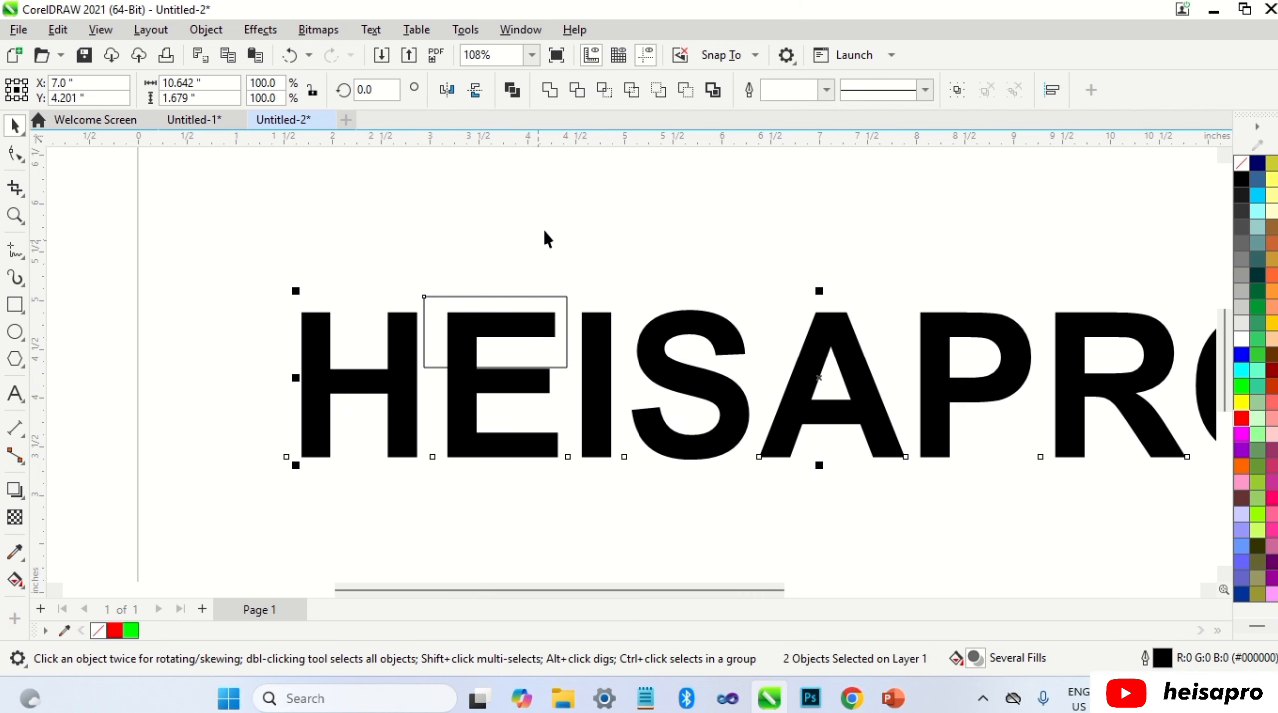
pyautogui.click(630, 91)
pyautogui.press('Delete')
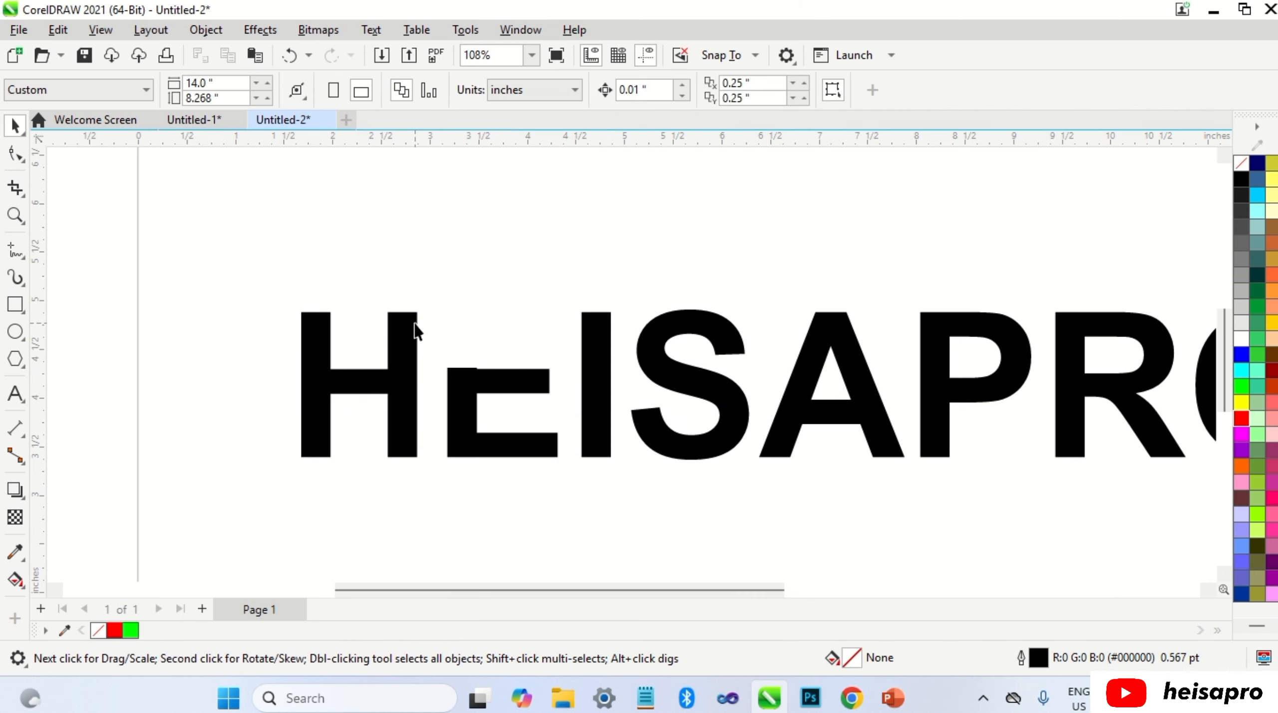
pyautogui.scroll(-3, 399, 344)
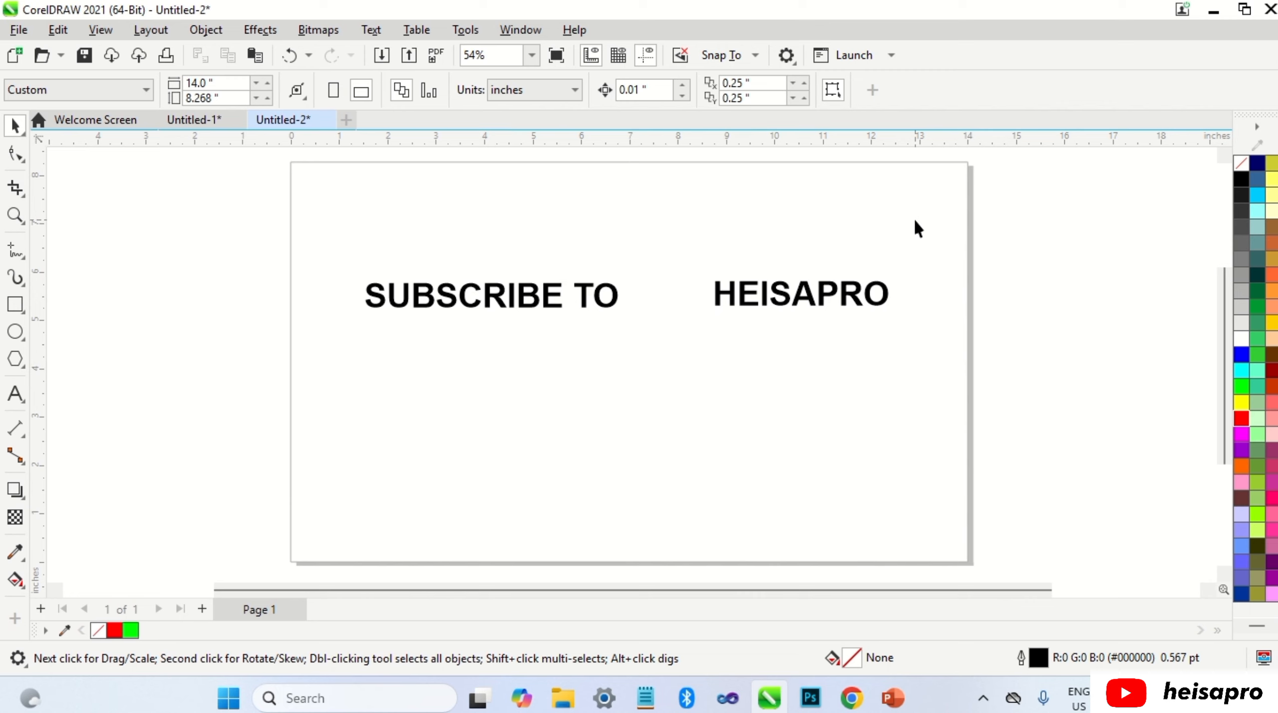
# Step: Combine the SUBSCRIBE TO and HEISAPRO texts into a single text object
pyautogui.click(607, 296)
pyautogui.keyDown('shift'); pyautogui.click(717, 298); pyautogui.keyUp('shift')
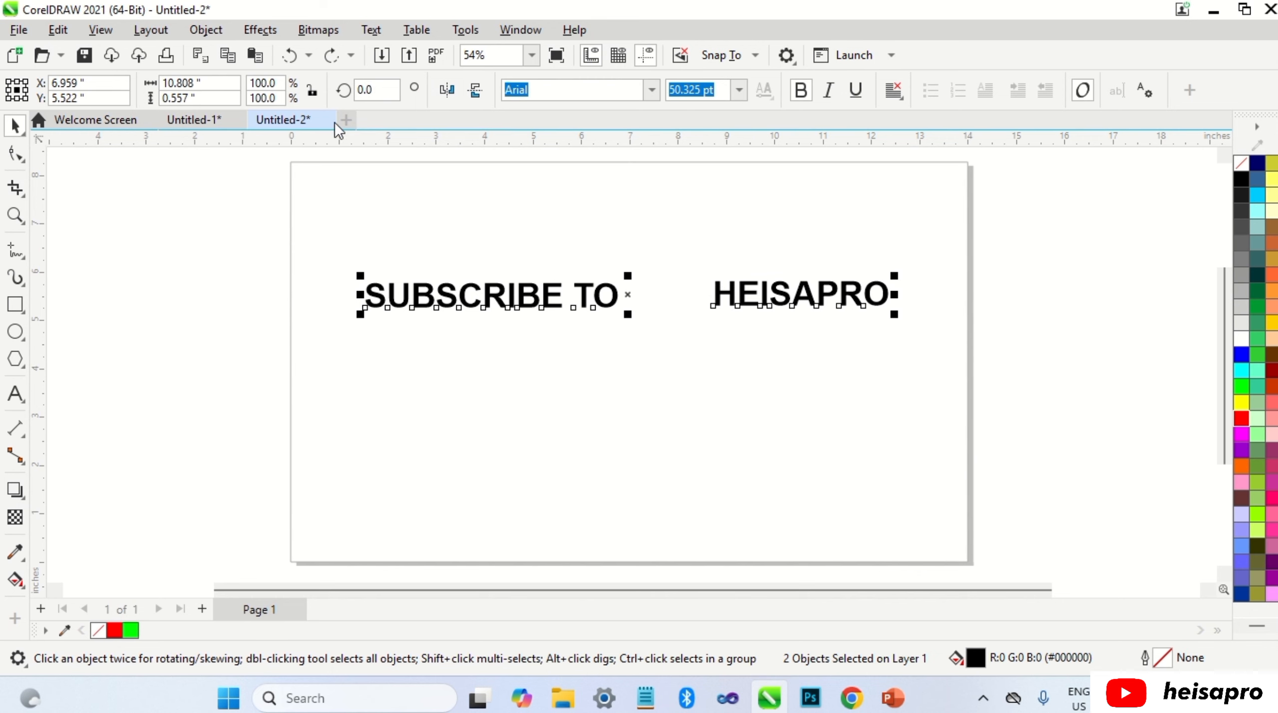
pyautogui.click(204, 30)
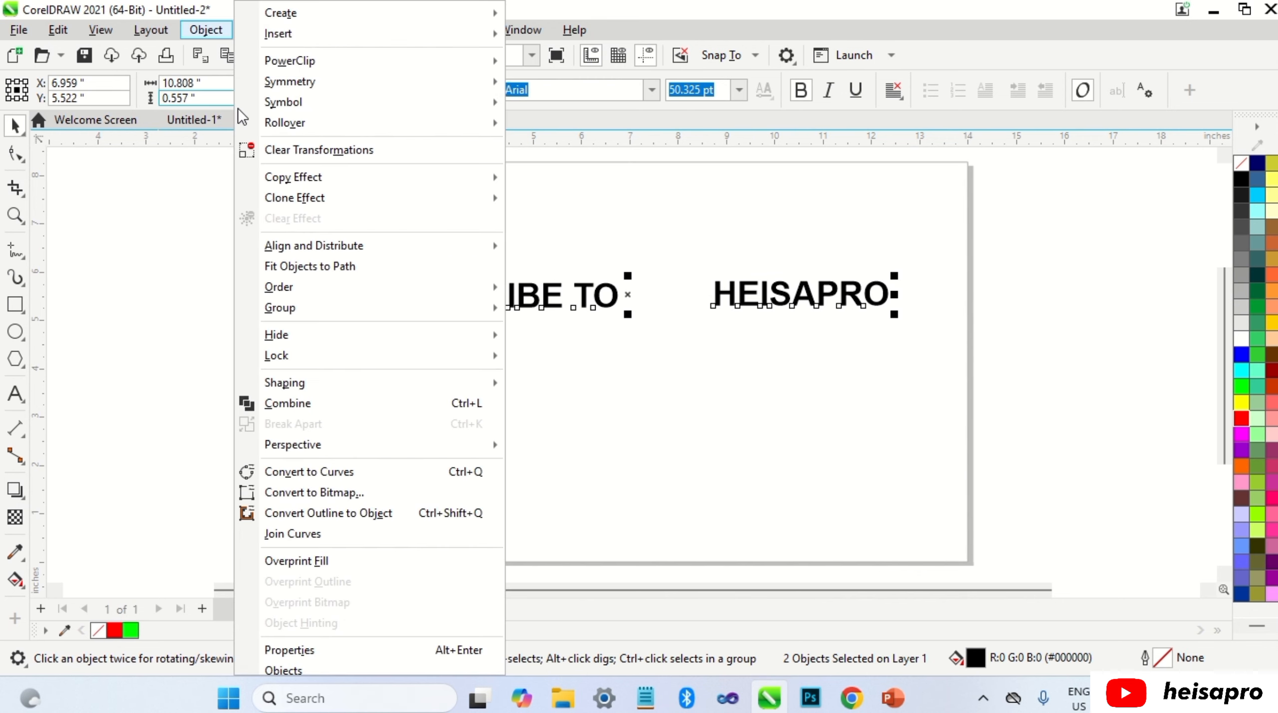
pyautogui.click(316, 405)
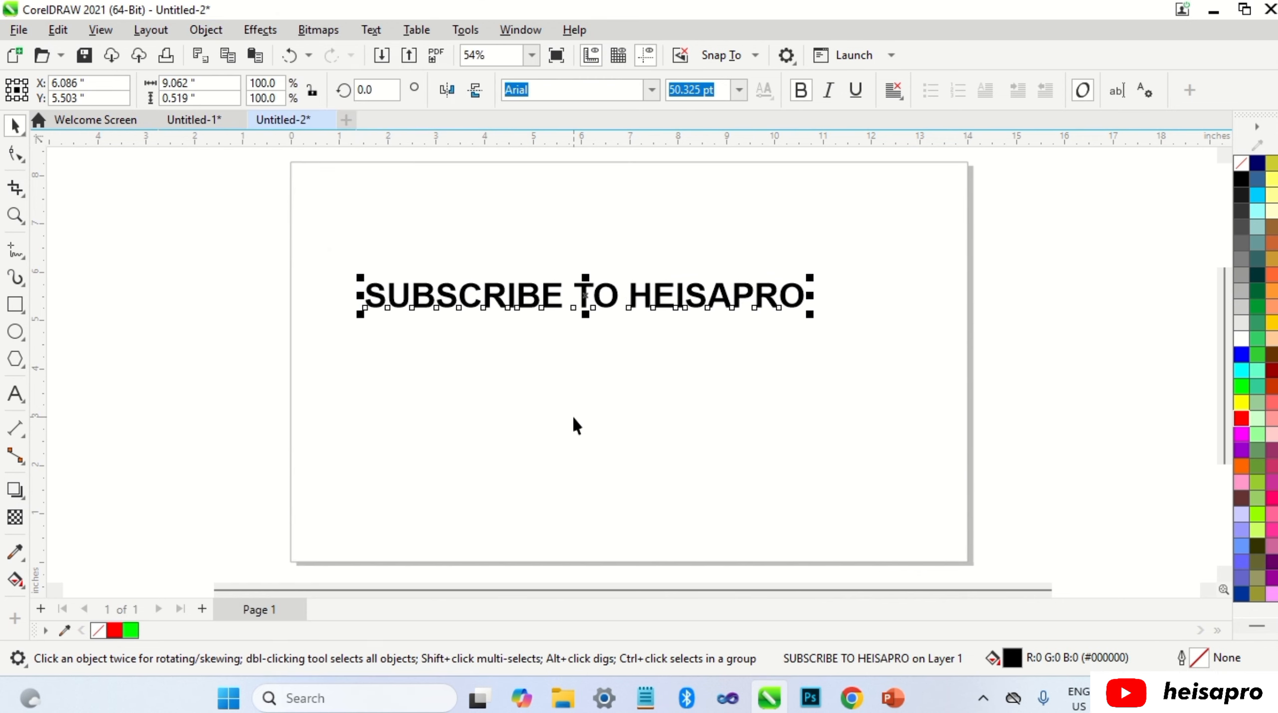